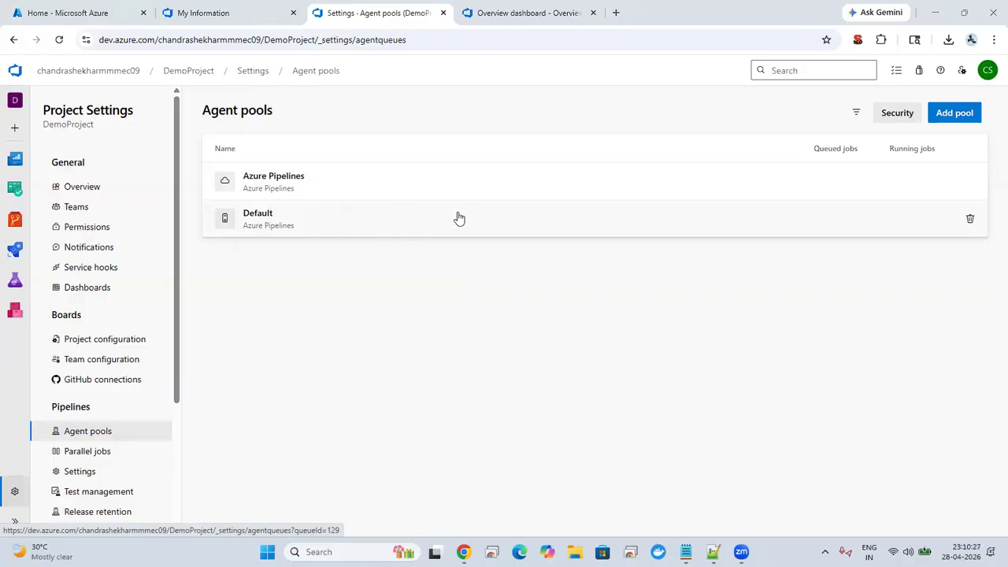
Open the Default agent pool and look over its agents and its jobs
click(389, 217)
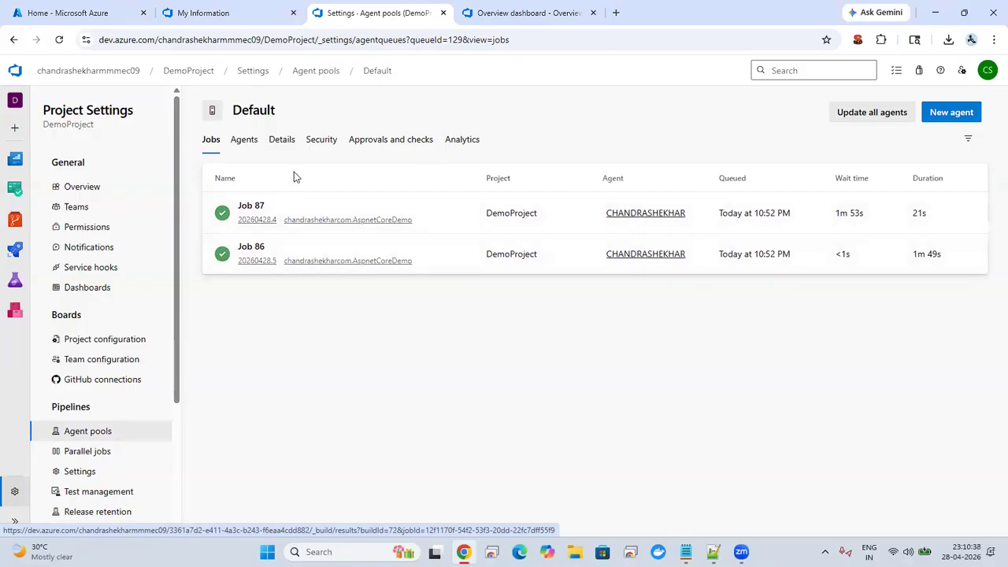
click(245, 142)
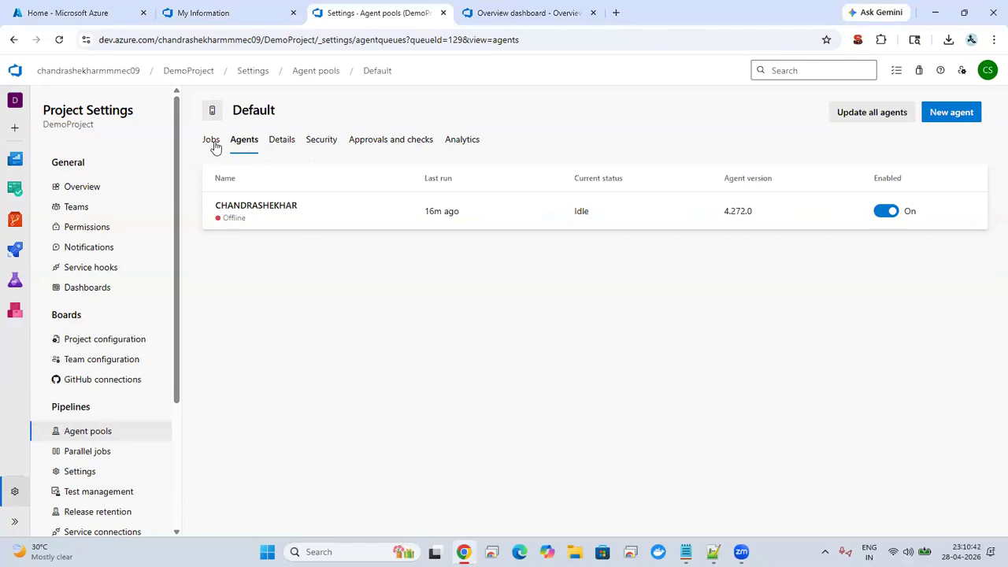
click(212, 144)
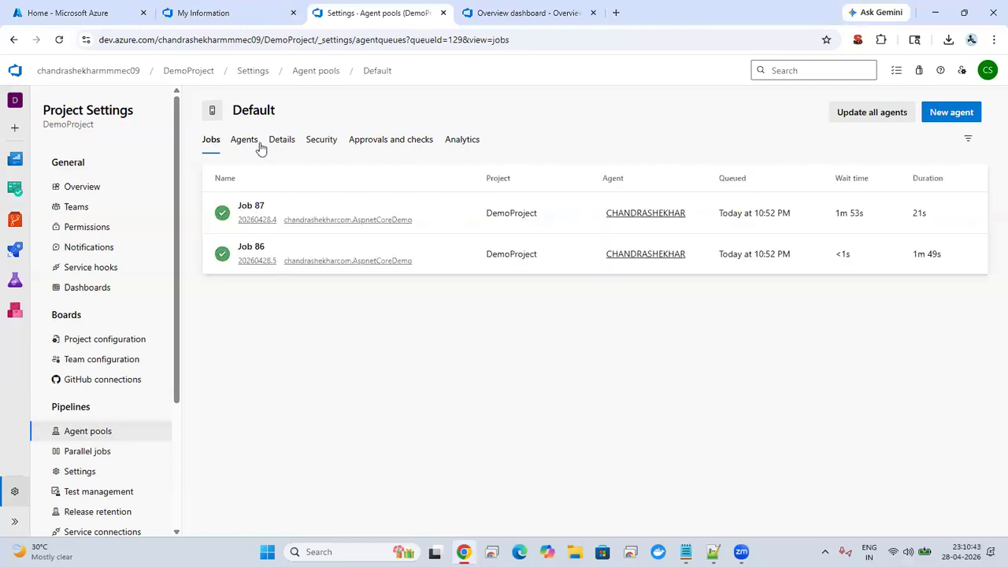
Open the new agent setup instructions for Windows and show the x64 version
click(942, 116)
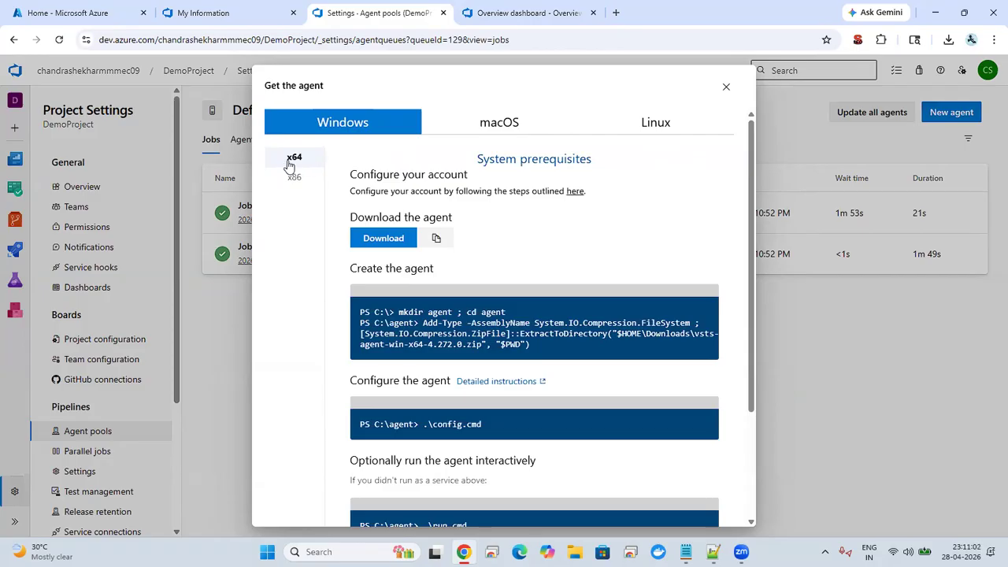
click(297, 180)
click(295, 158)
Switch to File Explorer and delete the existing vsts-agent-win-x64-4.272.0 archive from the Downloads folder
click(574, 551)
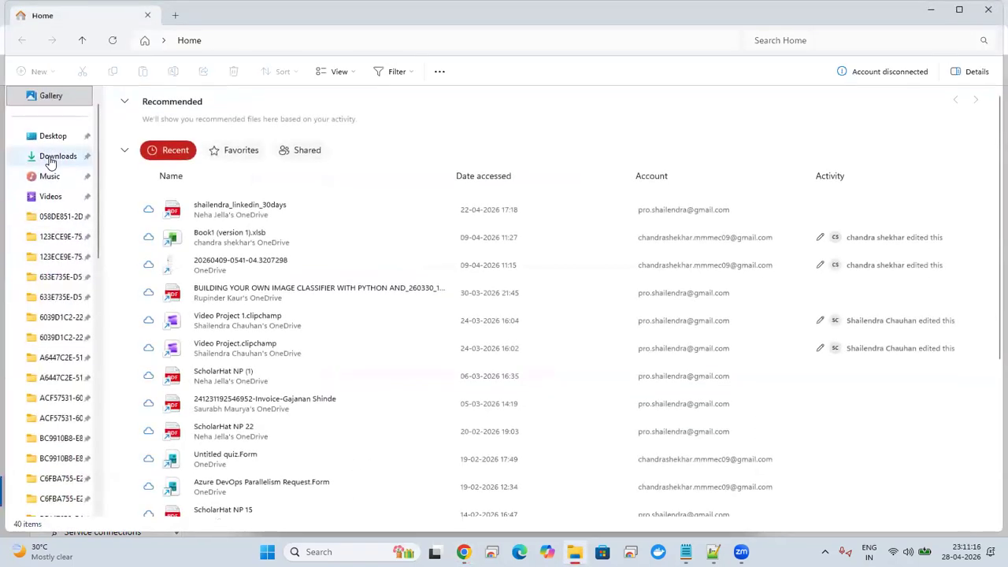
click(45, 156)
click(178, 129)
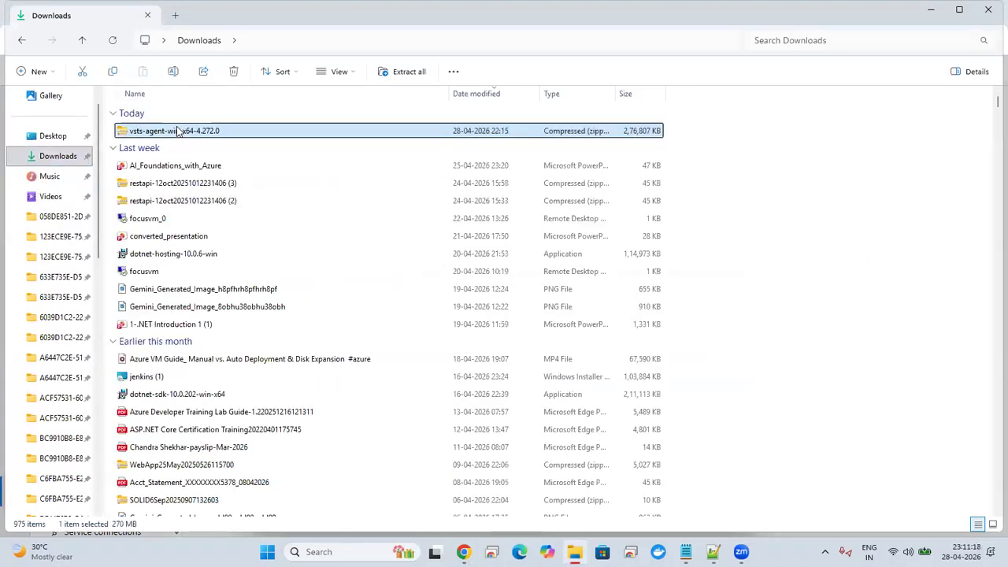
key(Delete)
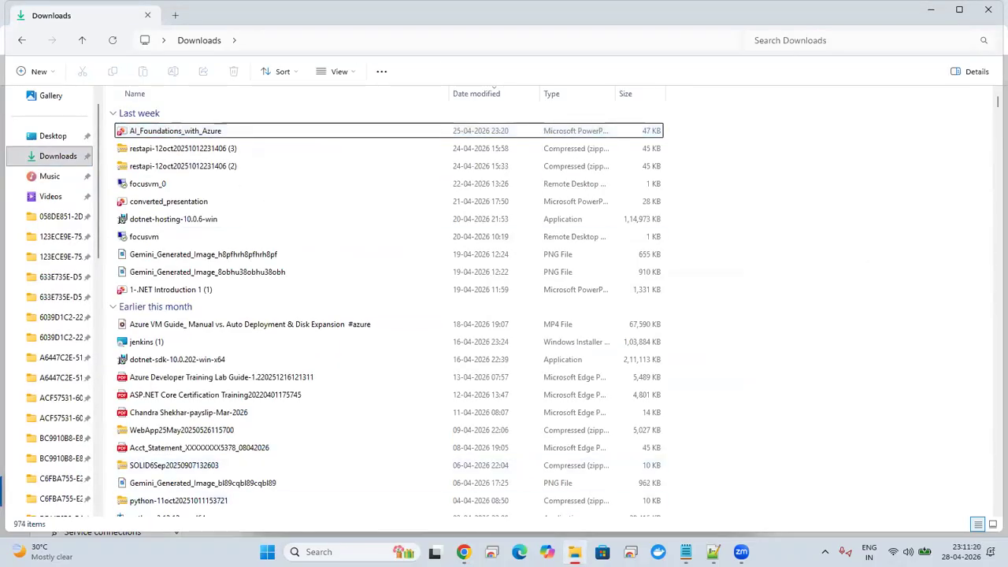
Return to the browser, download the Windows x64 agent package and bring its create and configure commands into view
click(574, 551)
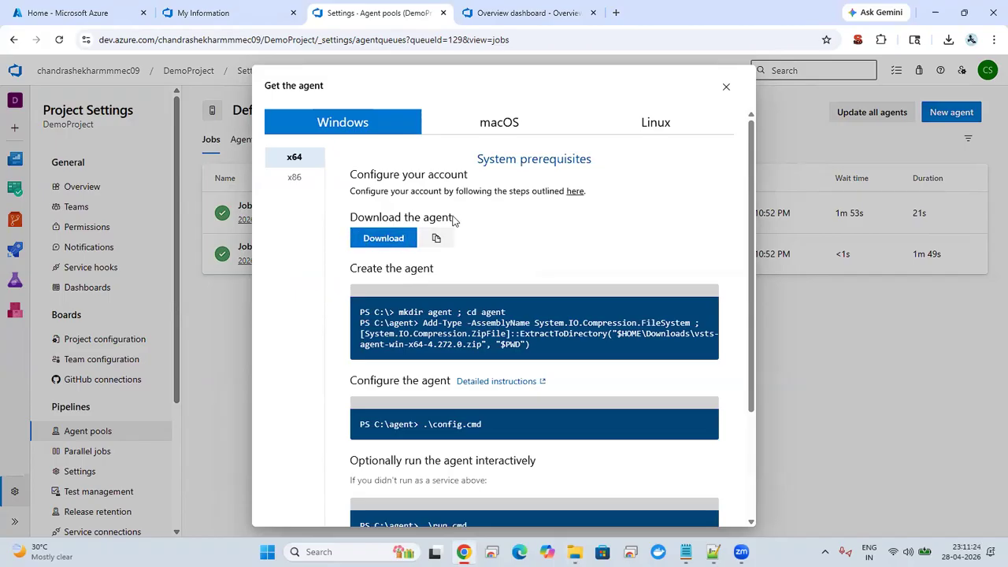
click(385, 240)
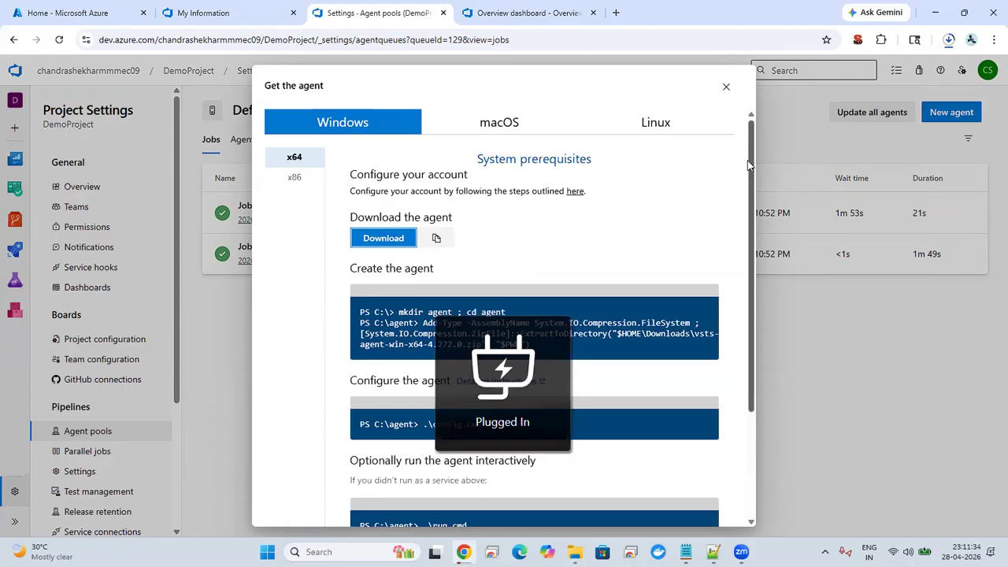
drag(750, 148, 748, 175)
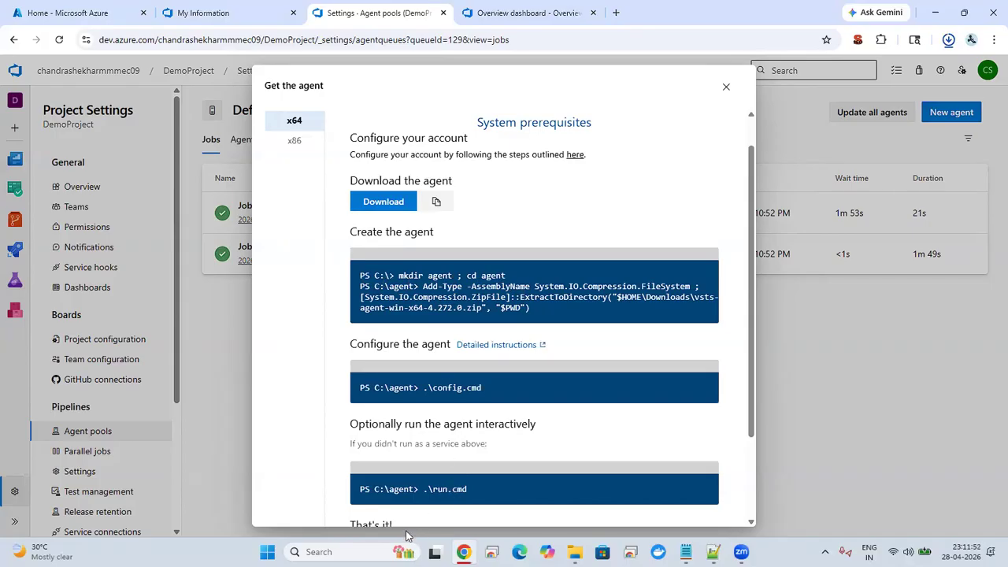
Launch Windows PowerShell as administrator and place its window below the agent creation commands
click(331, 551)
text(p)
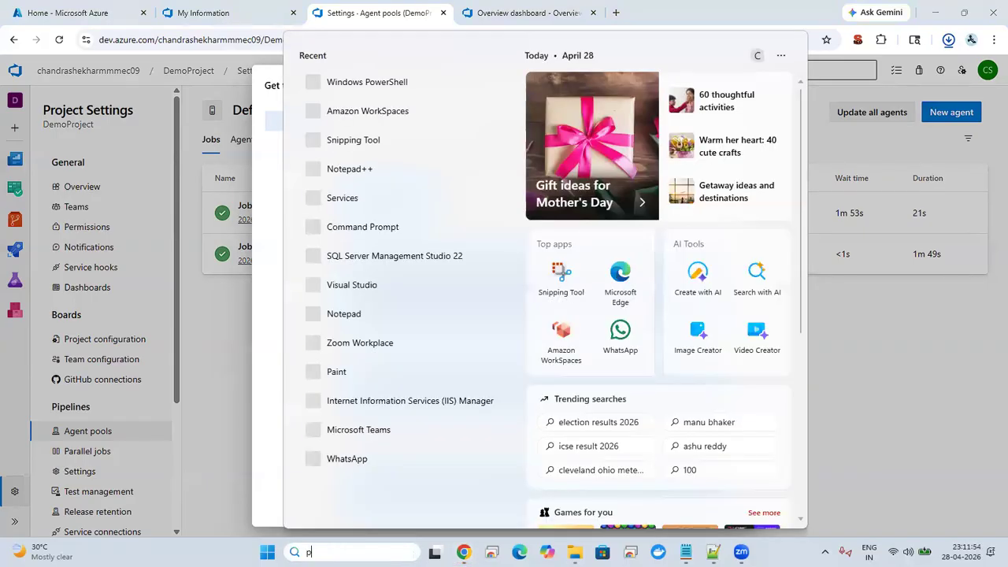
text(owershell)
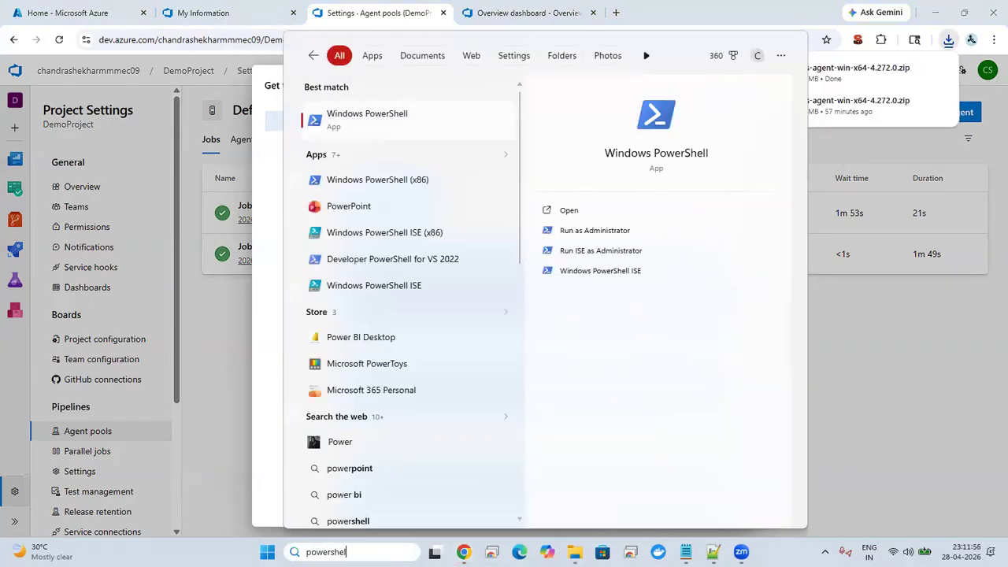
click(612, 229)
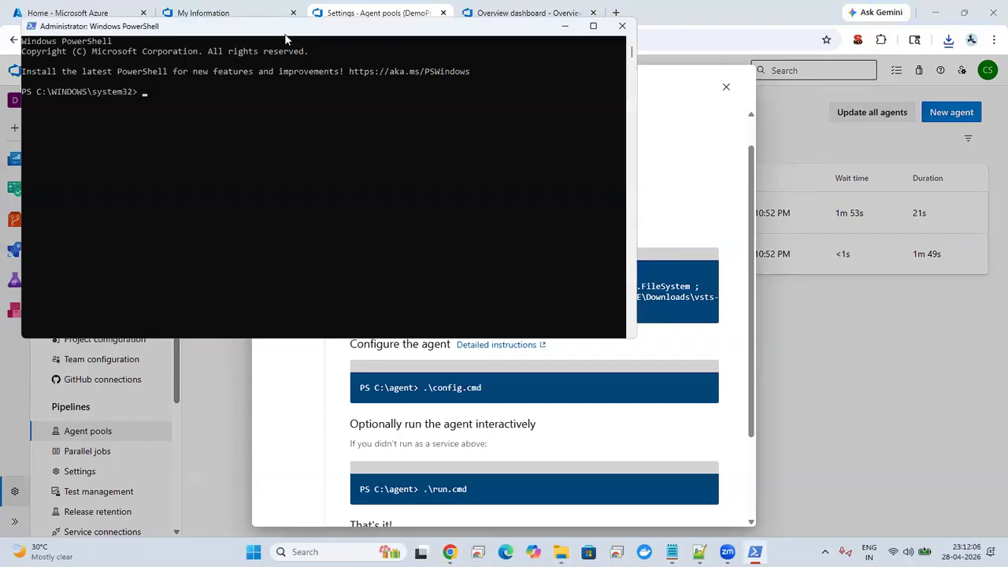
drag(282, 32, 580, 180)
drag(600, 216, 667, 245)
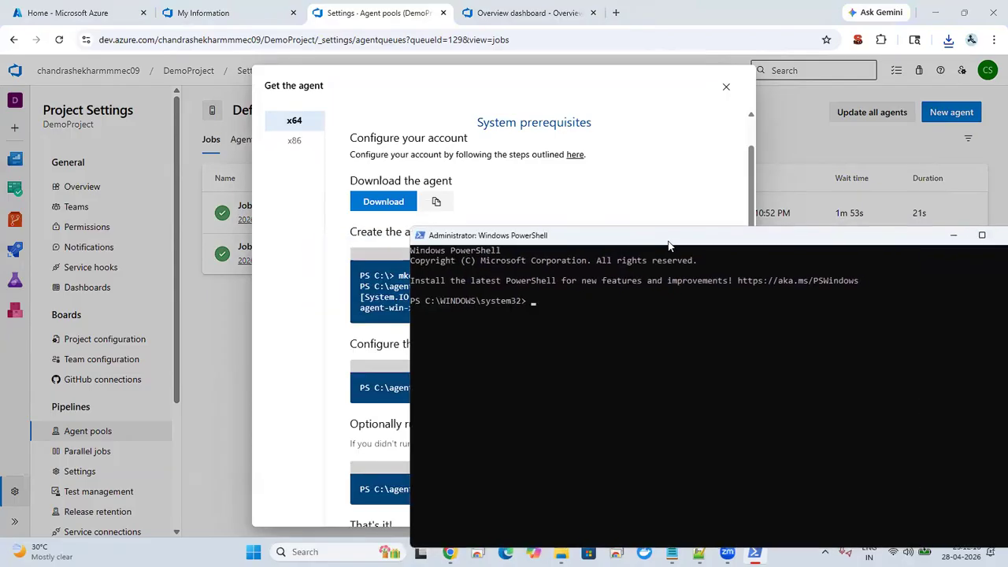
drag(668, 246, 577, 344)
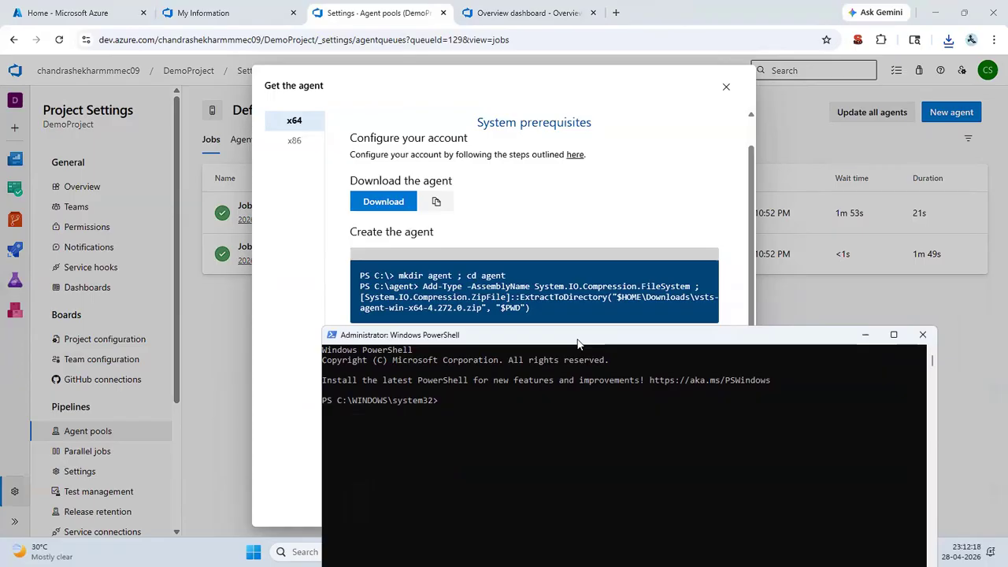
Run "mkdir agent; cd agent" in PowerShell to create the agent folder under system32 and enter it
text(m)
text(kdire agent)
key(BackSpace)
text(; cd agent)
key(Left)
key(Left)
key(Left)
key(BackSpace)
key(Return)
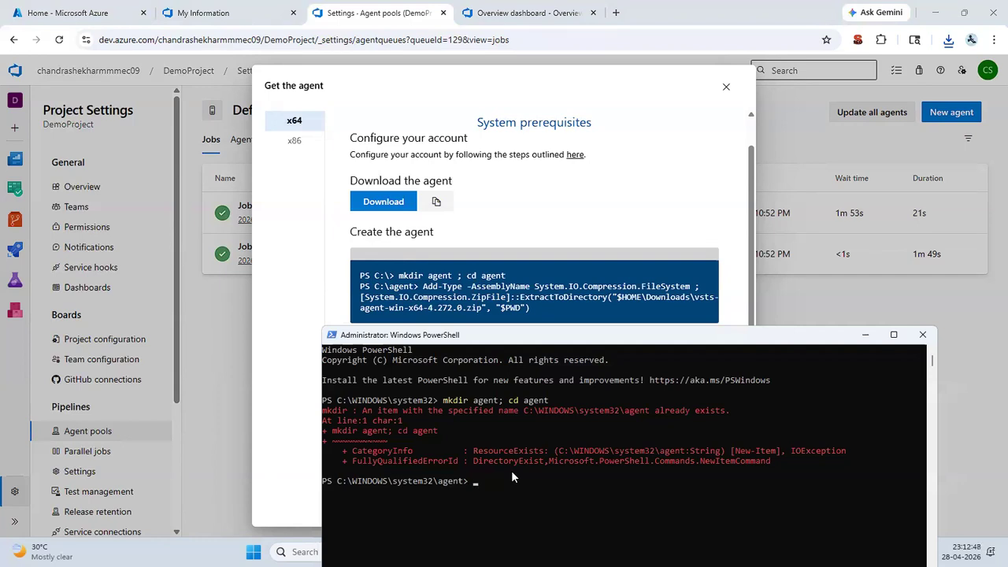
Rerun the command as "mkdir agent ; cd agent" to create and enter a nested agent folder, keeping the output in view
key(Up)
key(Left)
key(Left)
key(Left)
key(Left)
key(Left)
key(Left)
key(Left)
key(Return)
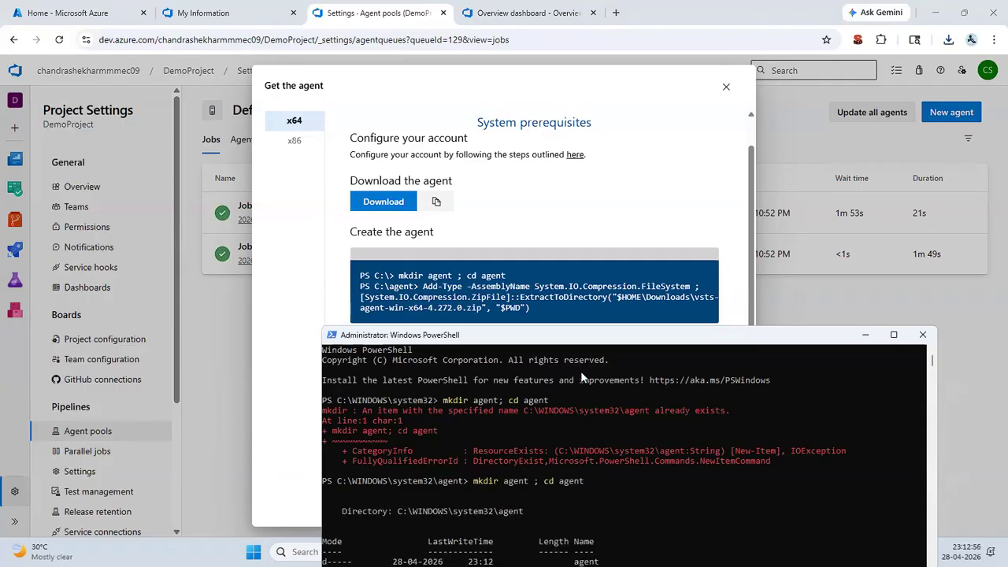
drag(603, 344, 606, 262)
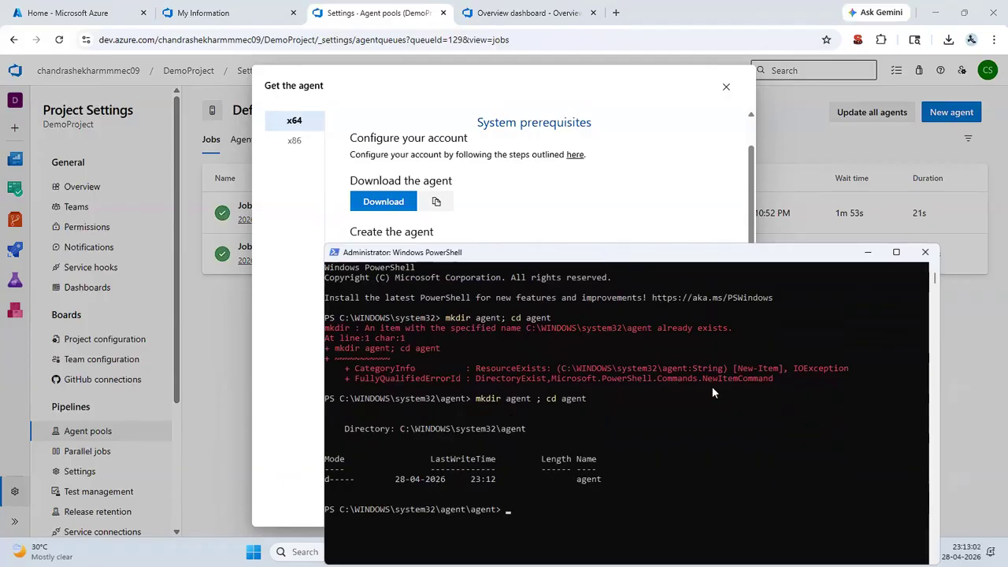
Switch to File Explorer and open the OS (C:) drive
click(971, 426)
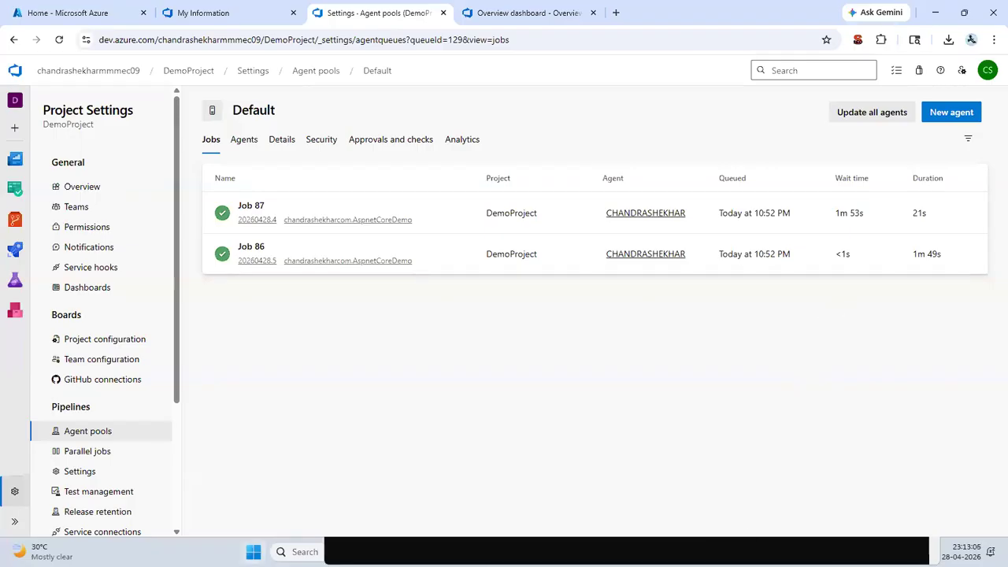
click(359, 543)
mouse_move(560, 551)
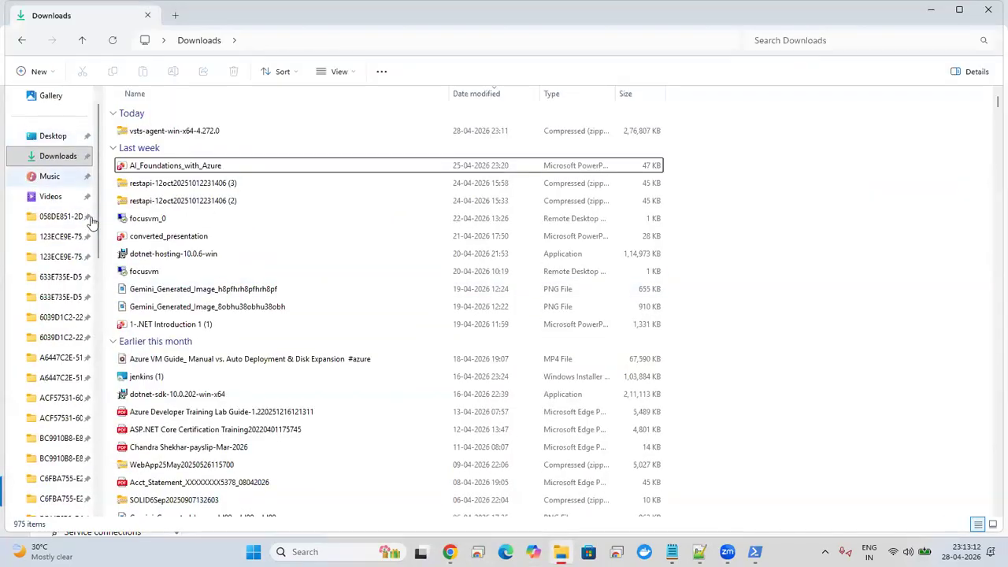
scroll(94, 192, down, 10)
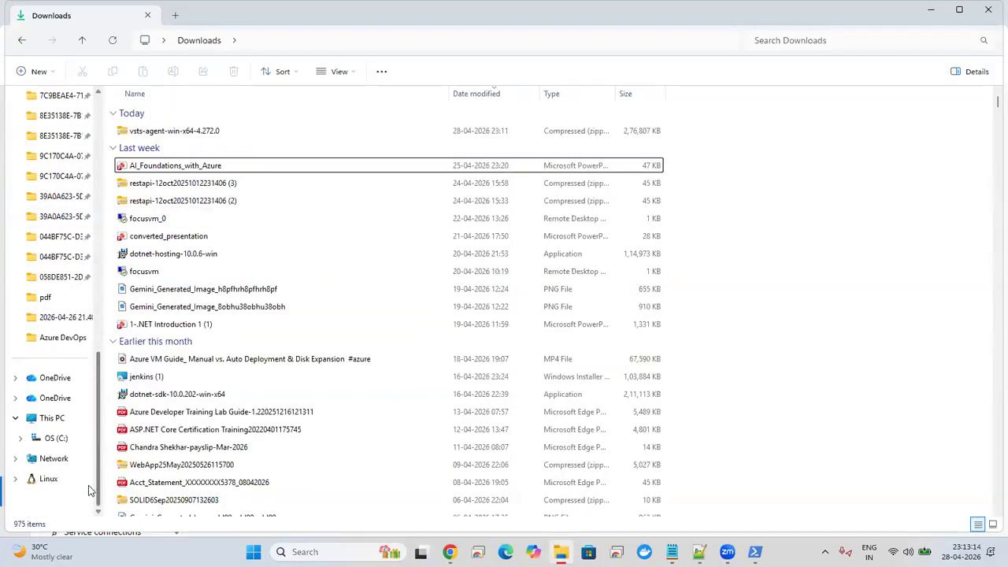
click(65, 439)
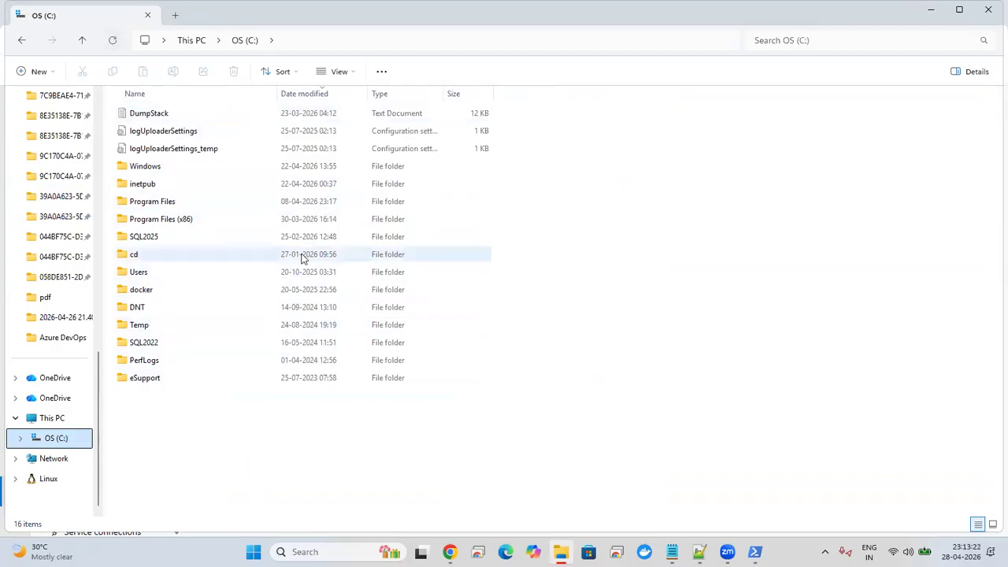
Switch to PowerShell and highlight the system32 part of the new agent folder's directory path
click(754, 551)
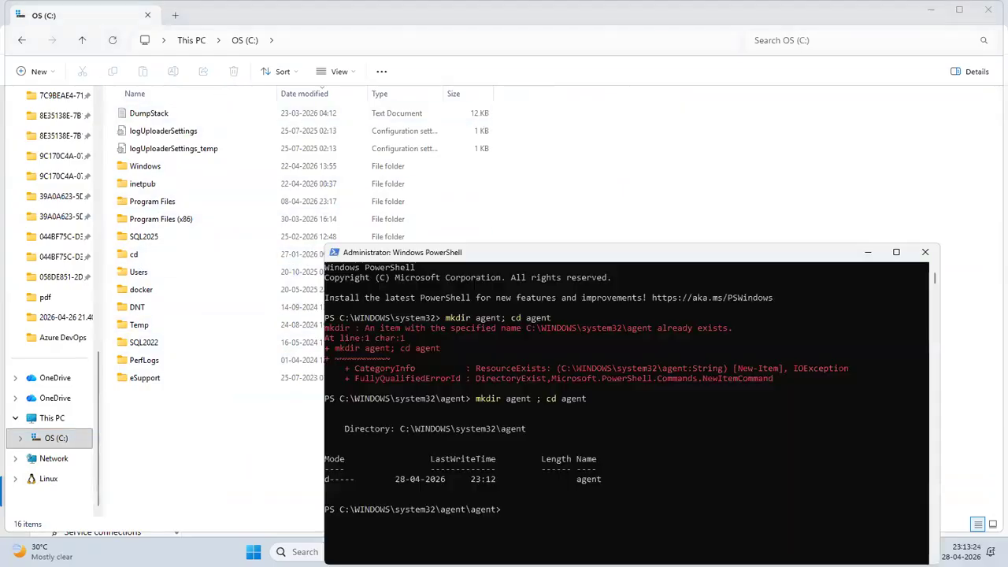
click(481, 428)
drag(457, 429, 489, 434)
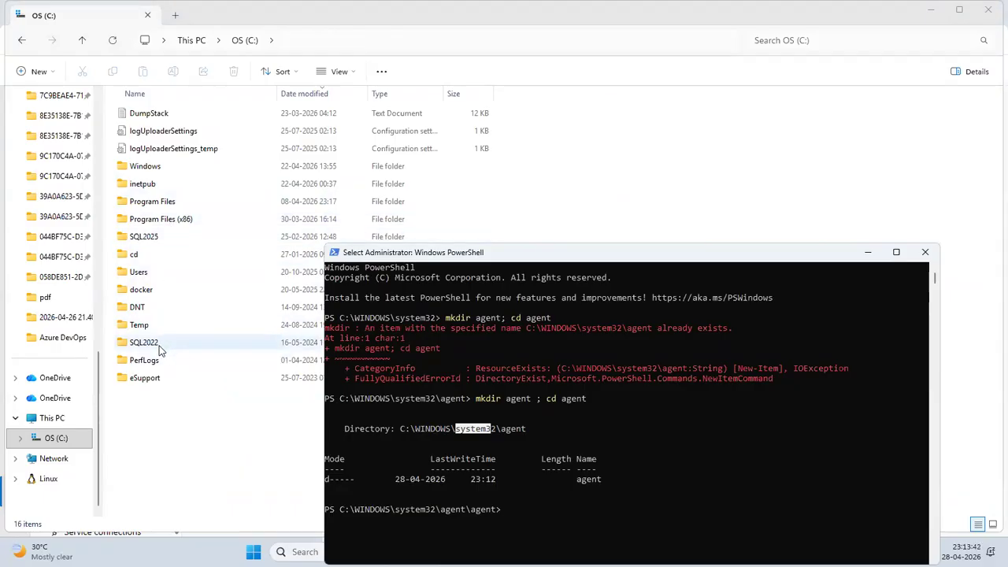
Browse in File Explorer from the C: drive through Windows into the System32 folder
double_click(155, 166)
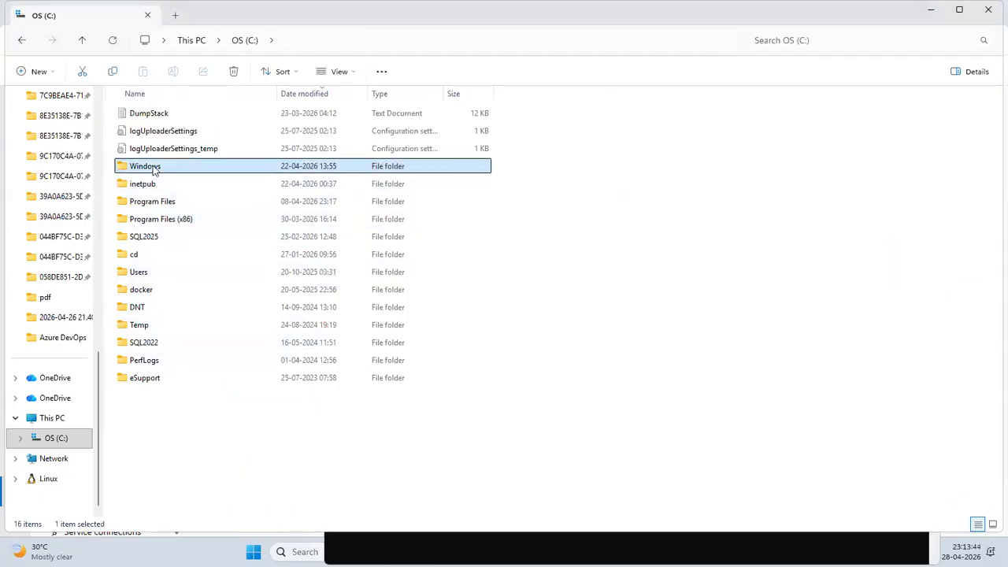
click(144, 290)
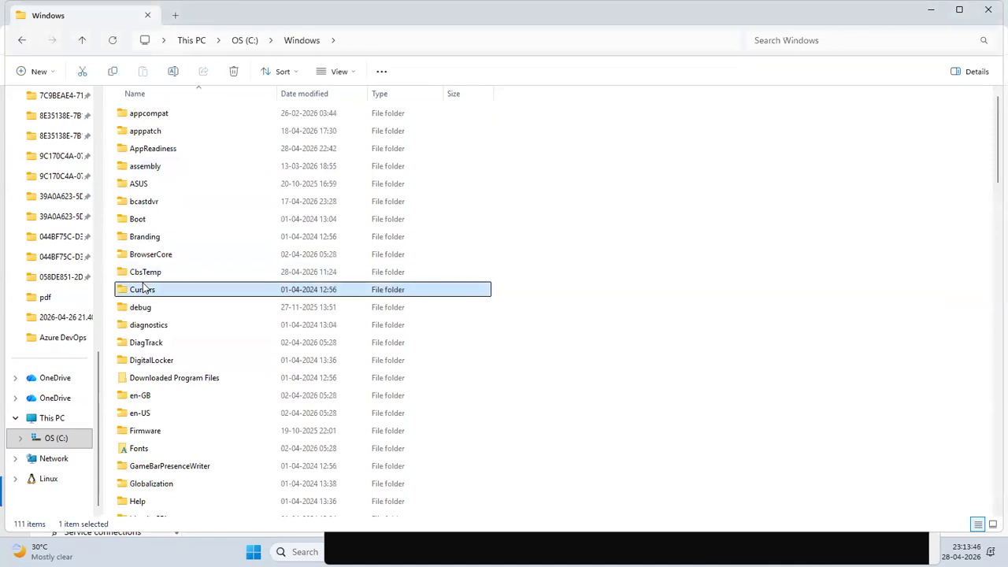
text(sys)
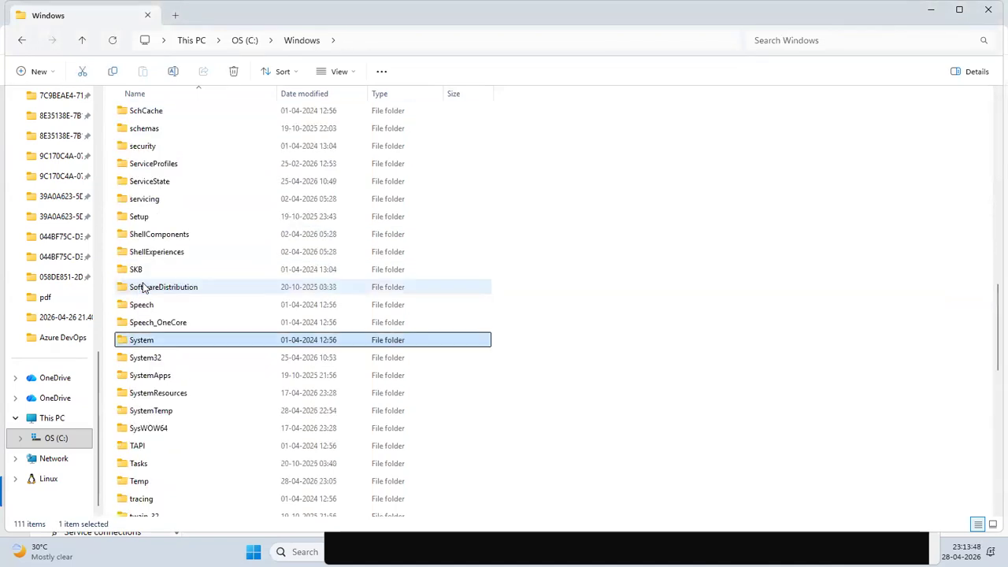
key(Down)
key(Return)
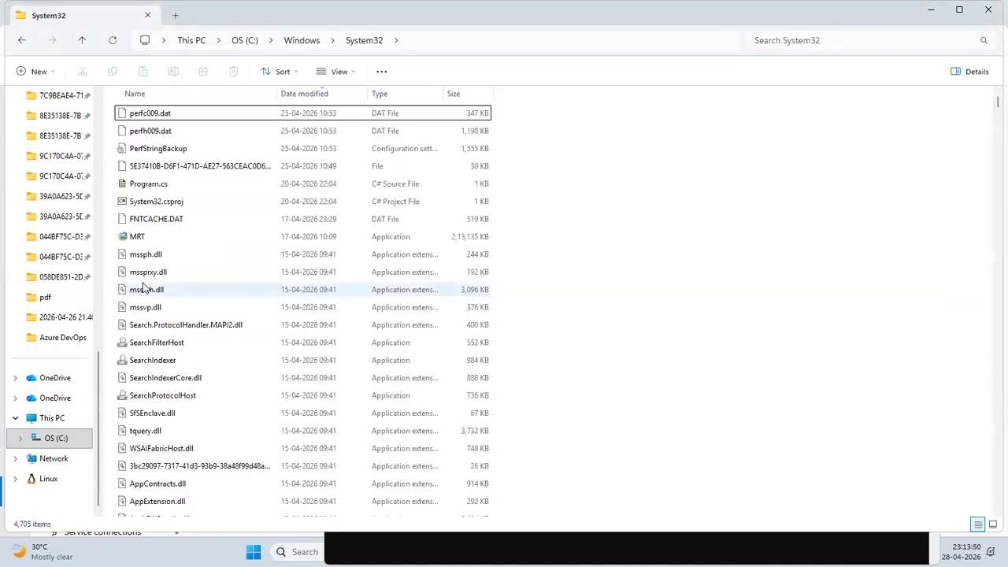
Try to open the agent folder in System32 by jumping to its name
text(age)
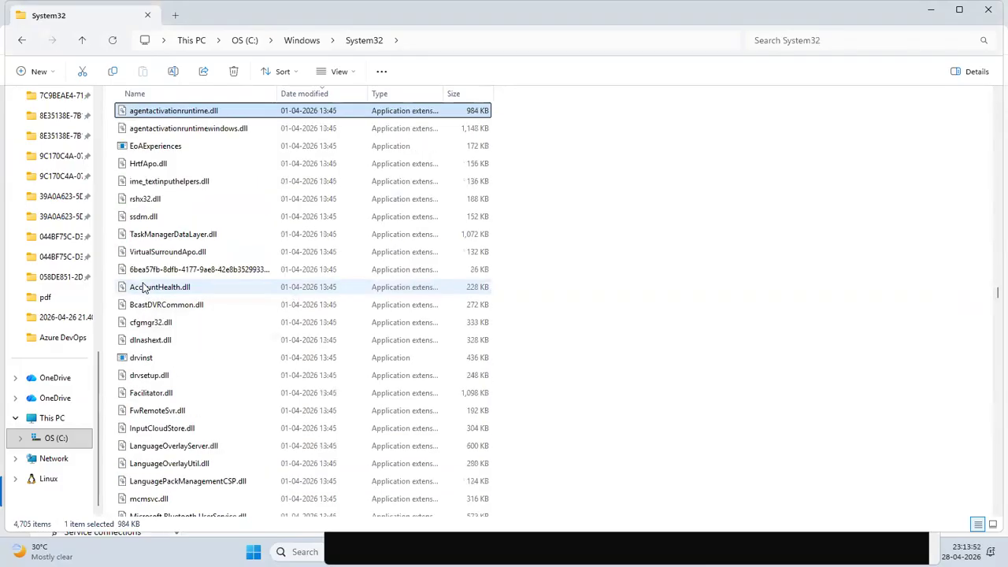
key(Return)
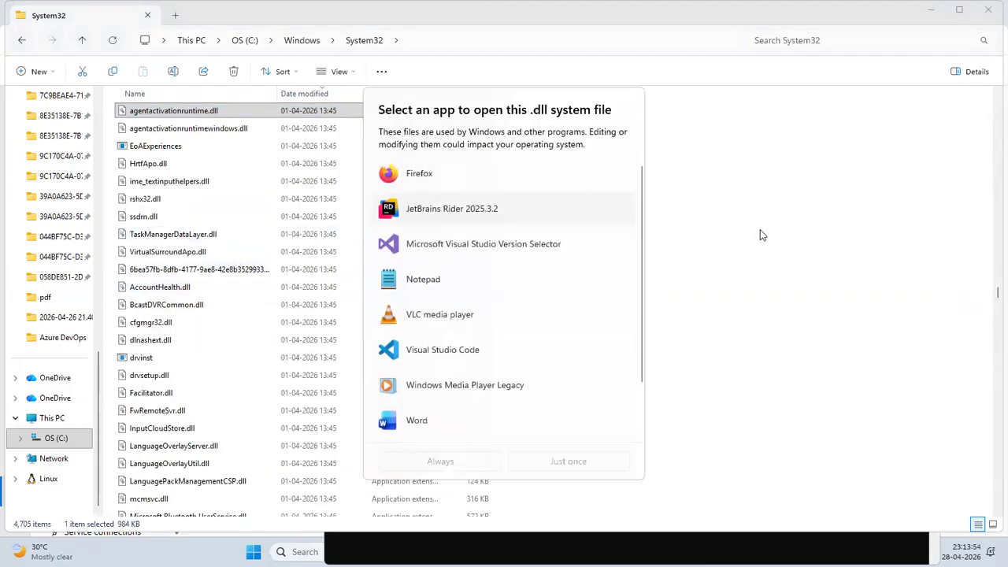
click(729, 244)
Sort the System32 contents by date modified in both directions and look through them for the agent folder
click(299, 95)
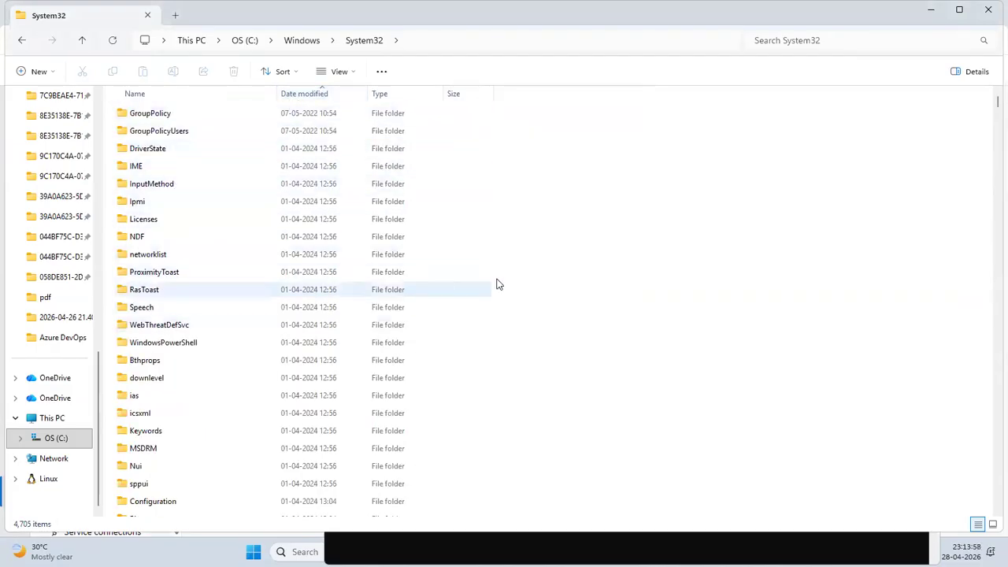
click(143, 366)
key(Down)
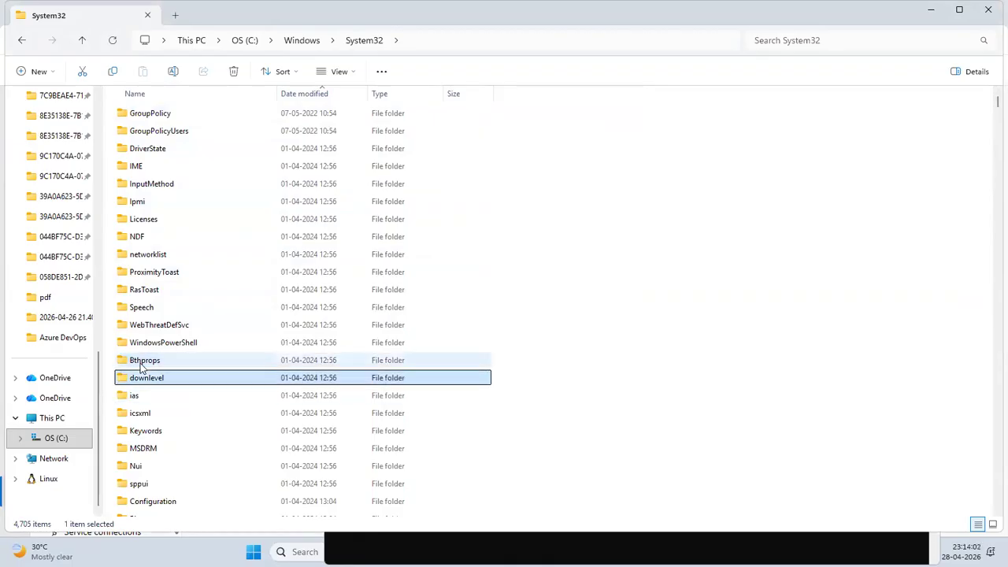
key(Up)
key(Up)
key(Up)
key(Up)
key(Up)
key(Up)
key(Up)
key(Up)
key(Up)
key(Up)
key(Up)
key(Up)
key(Up)
key(Up)
key(Up)
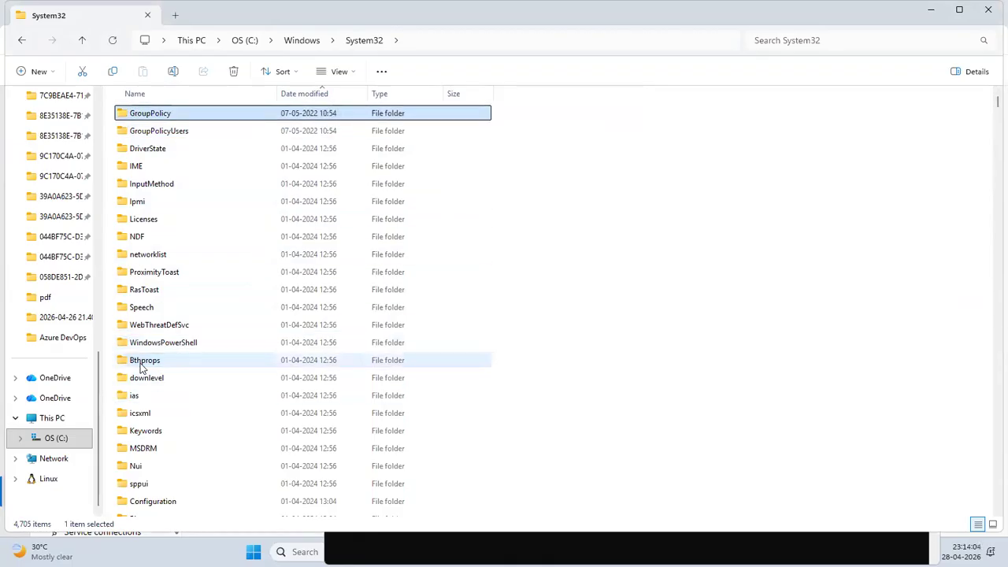
key(Down)
key(Down)
key(Down)
key(Down)
key(Down)
key(Down)
key(Down)
key(Down)
key(Down)
key(Down)
key(Down)
key(Down)
key(Down)
key(Down)
key(Down)
key(Down)
key(Down)
key(Down)
key(Down)
key(Down)
key(Down)
key(Down)
key(Down)
key(Down)
key(Down)
key(Down)
key(Down)
key(Down)
key(Down)
key(Down)
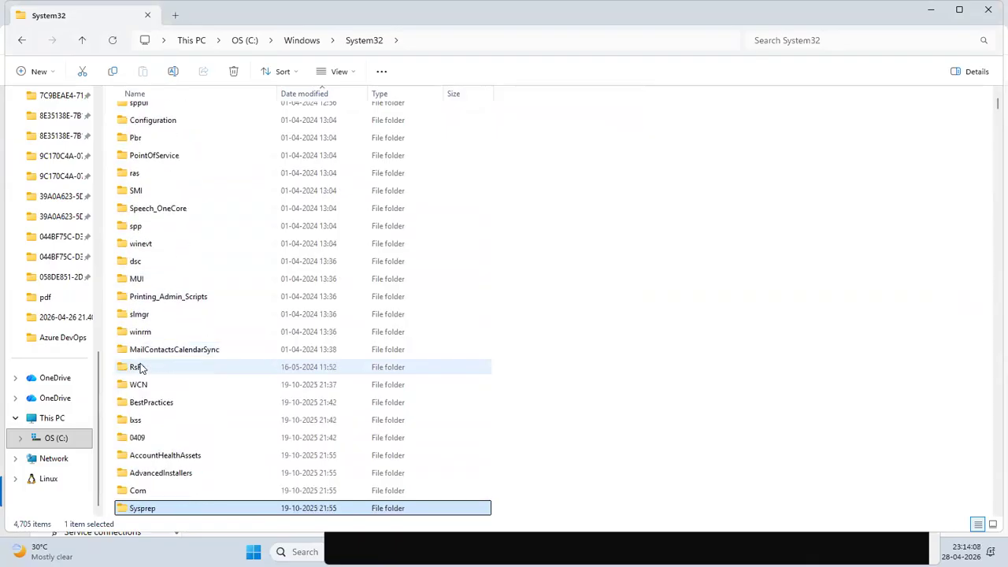
click(290, 94)
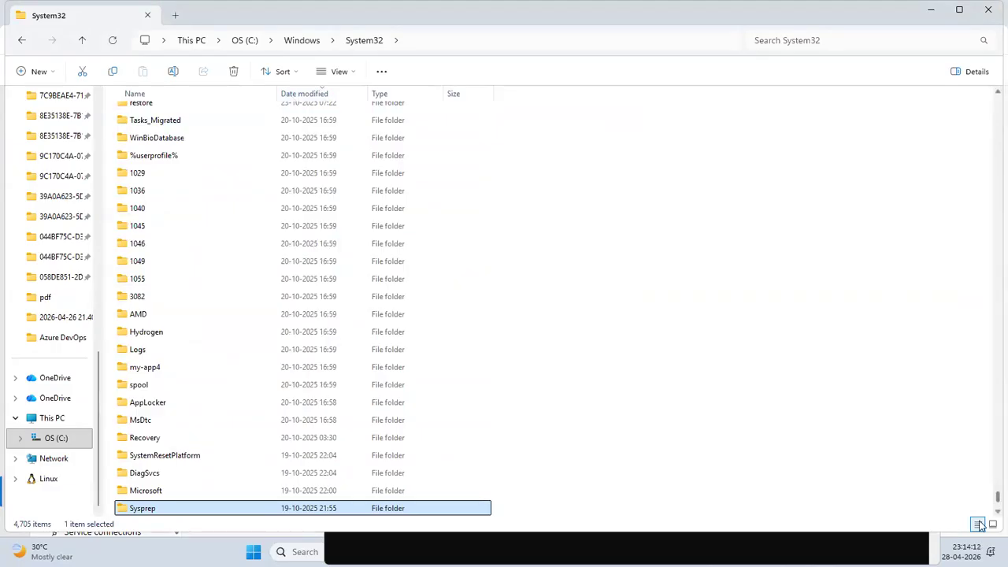
drag(996, 497, 990, 538)
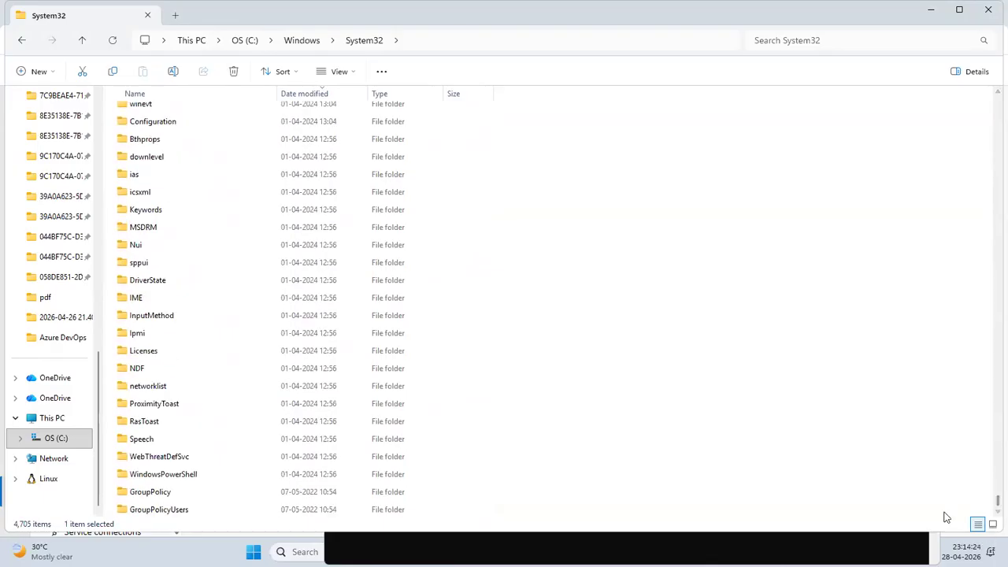
Search System32 for "agent" and look inside the agent folder it contains
click(803, 45)
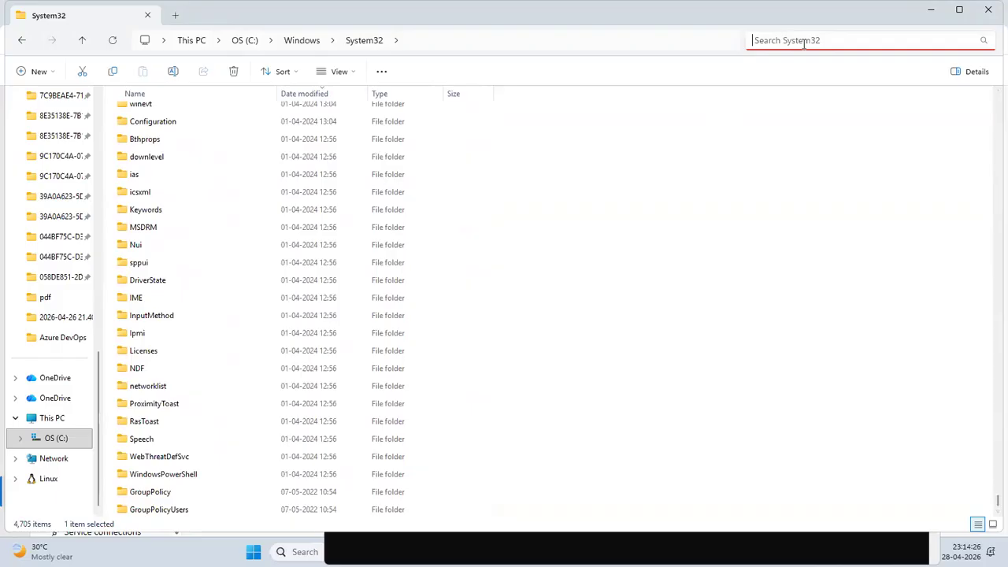
text(agent)
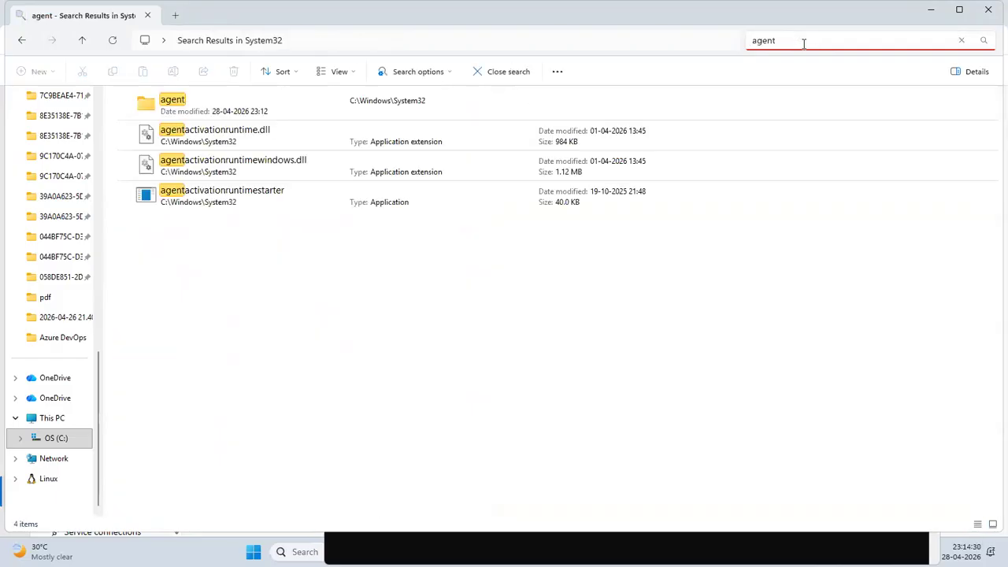
double_click(219, 121)
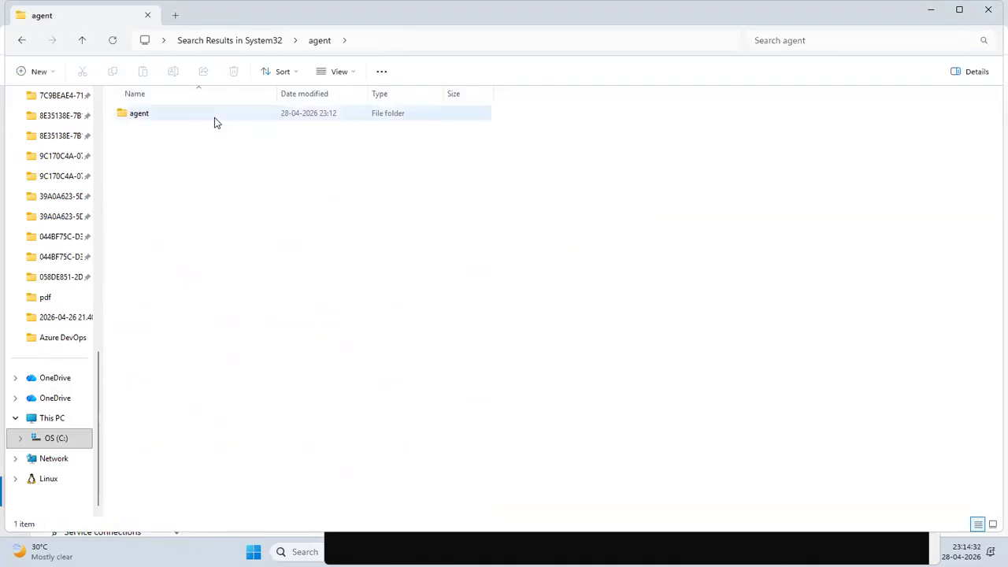
click(258, 42)
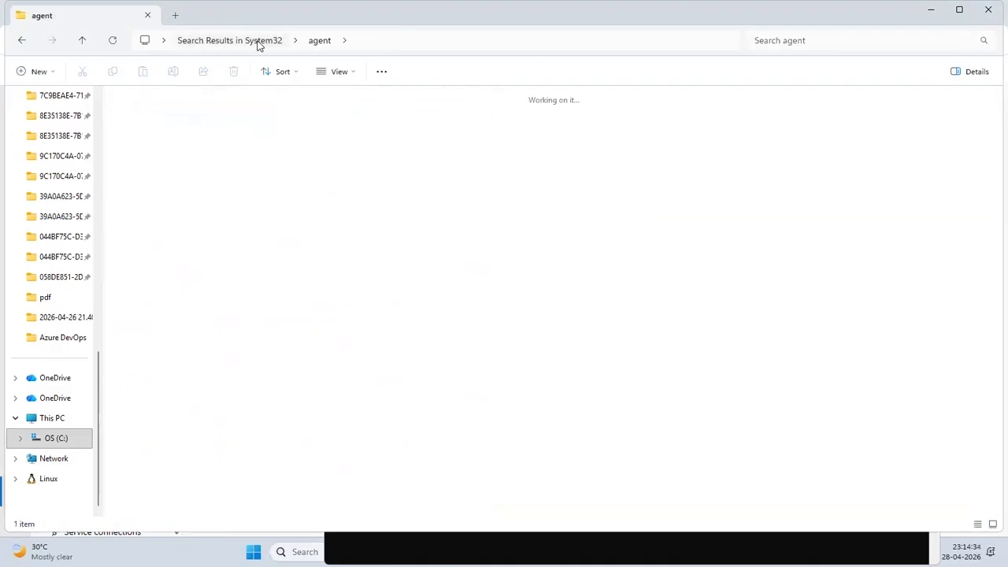
click(216, 104)
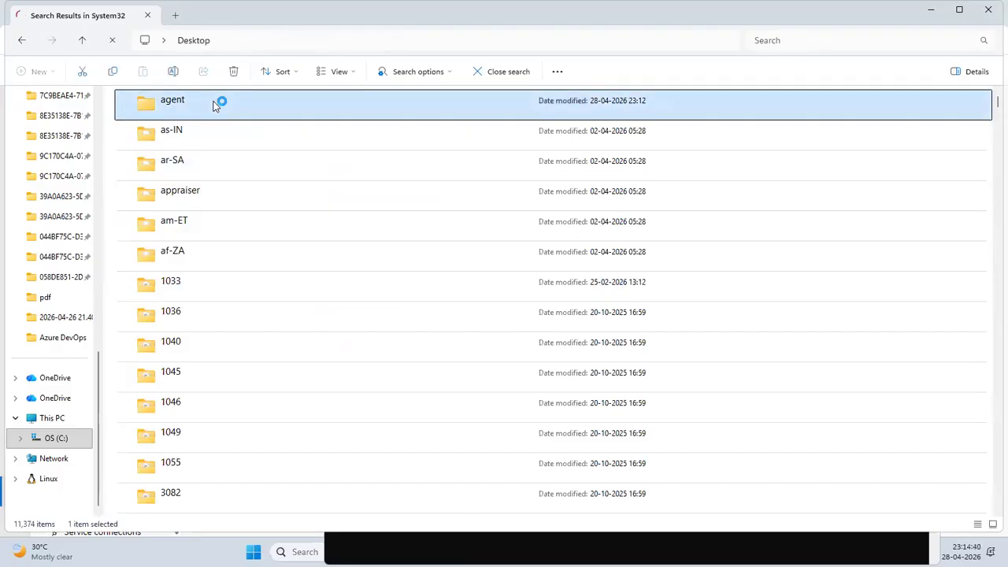
double_click(216, 105)
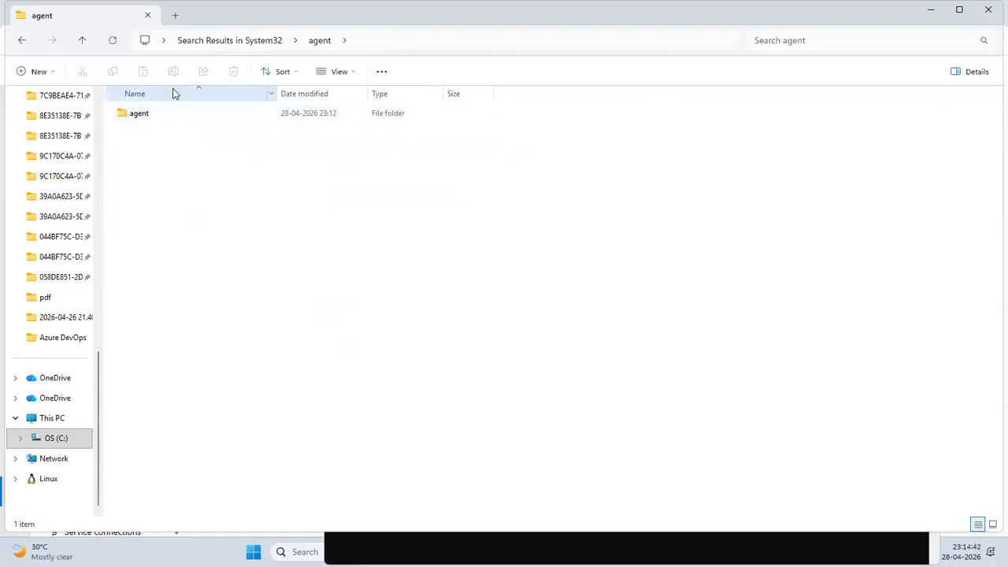
Return to the System32 search results and try to delete the agent folder with administrator permission
click(234, 40)
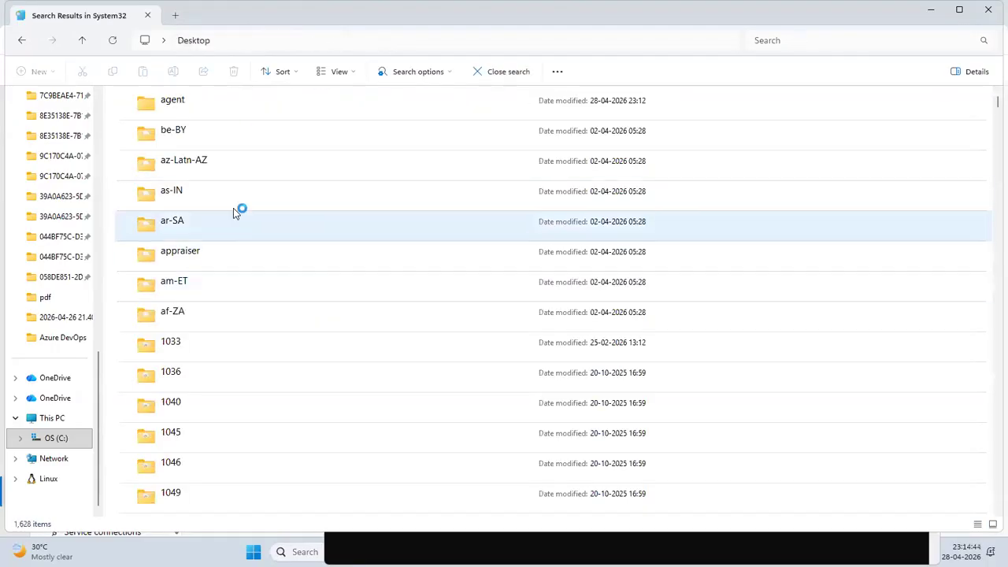
click(219, 101)
key(Delete)
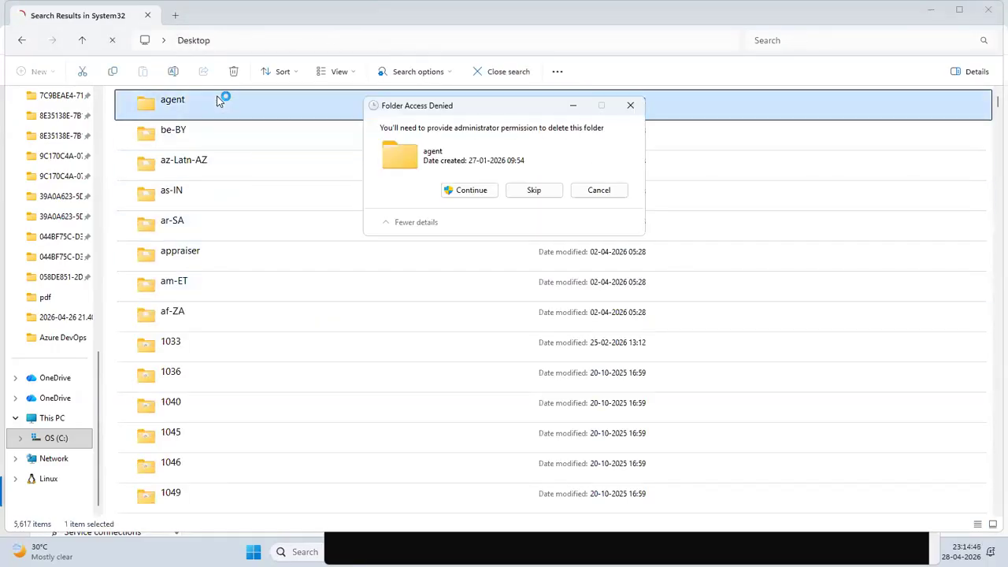
key(Return)
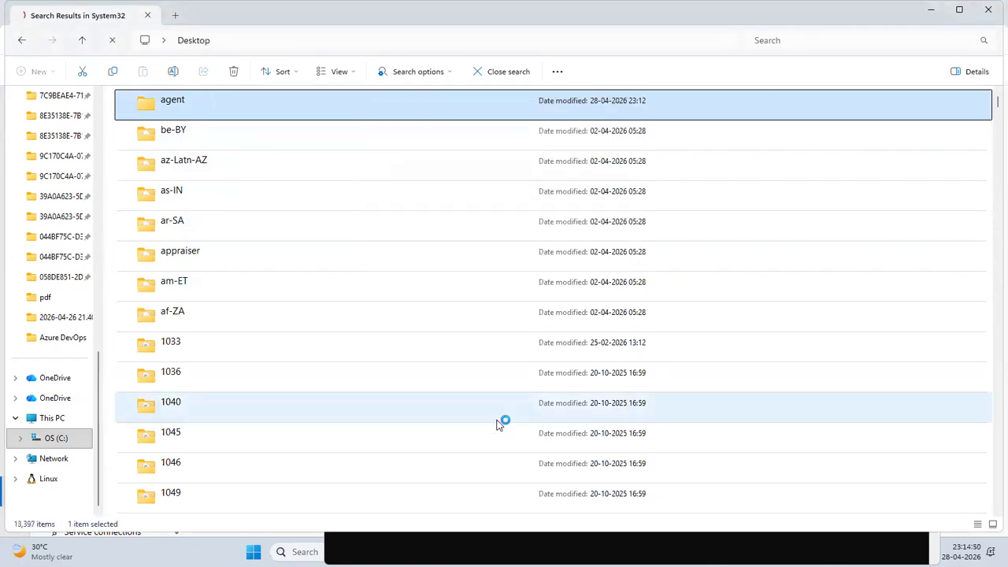
Switch to PowerShell and rerun mkdir agent ; cd agent in C:\WINDOWS\system32\agent\agent
click(564, 549)
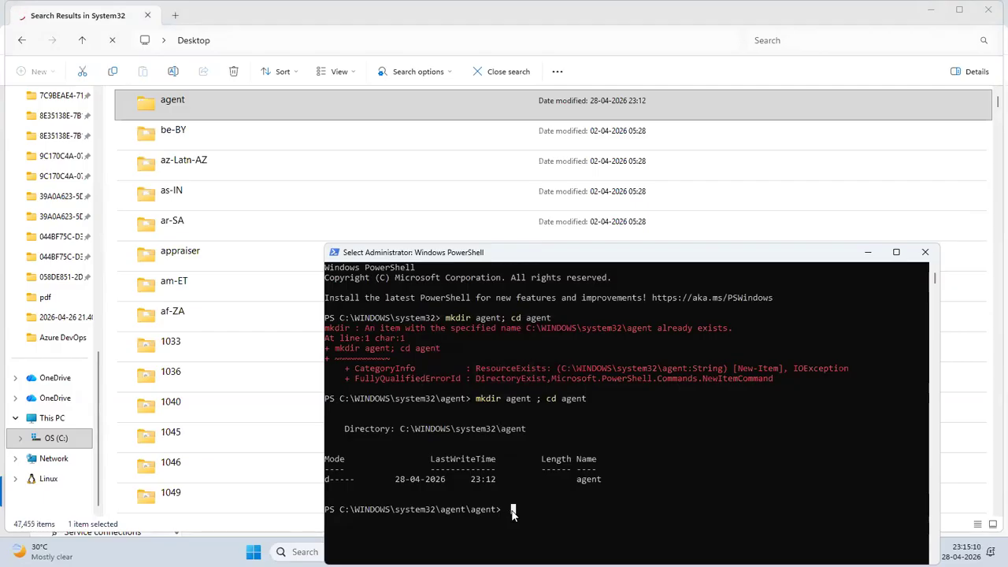
right_click(511, 512)
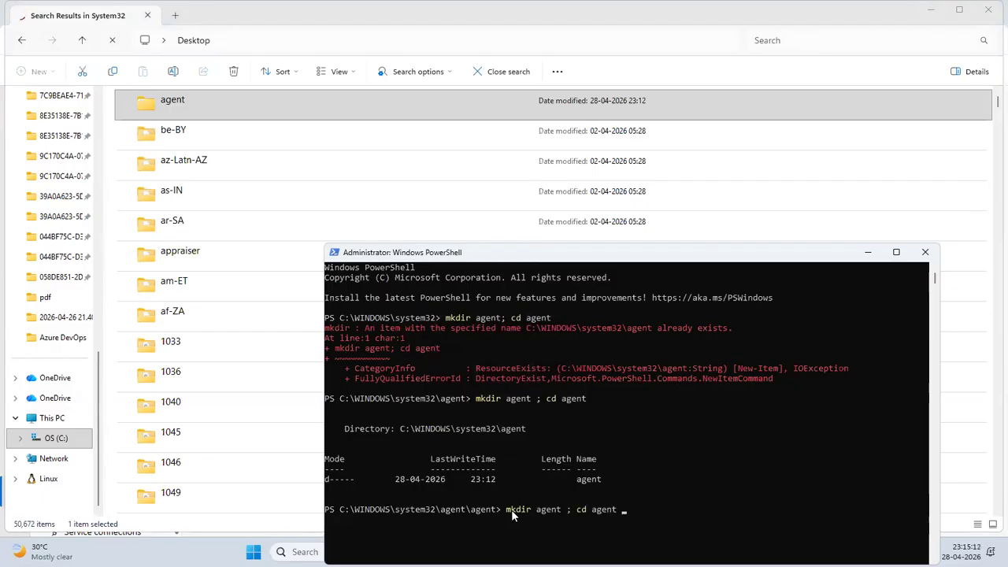
key(Return)
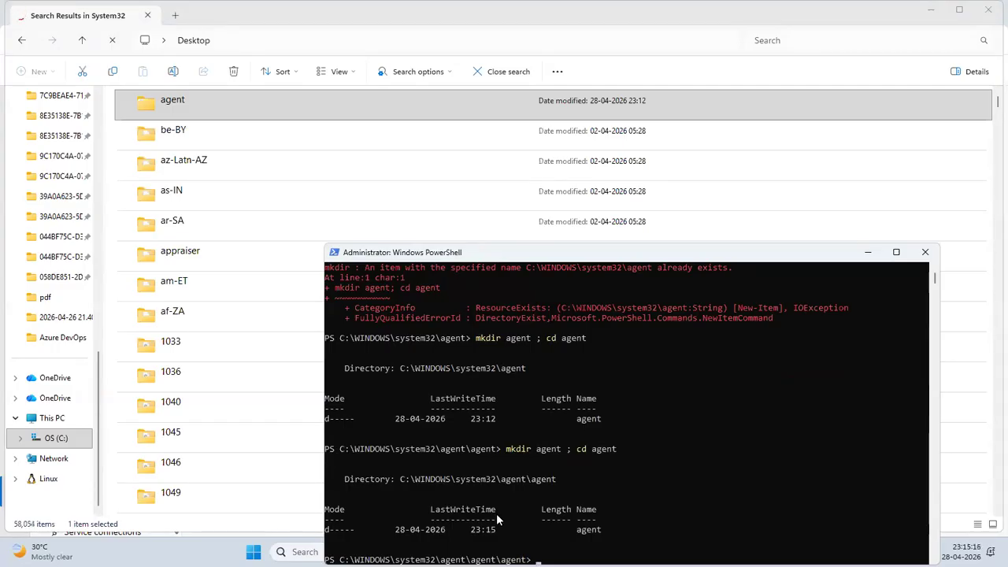
Copy the directory path C:\WINDOWS\system32\agent\agent from the PowerShell output and open that folder in File Explorer
drag(398, 478, 563, 478)
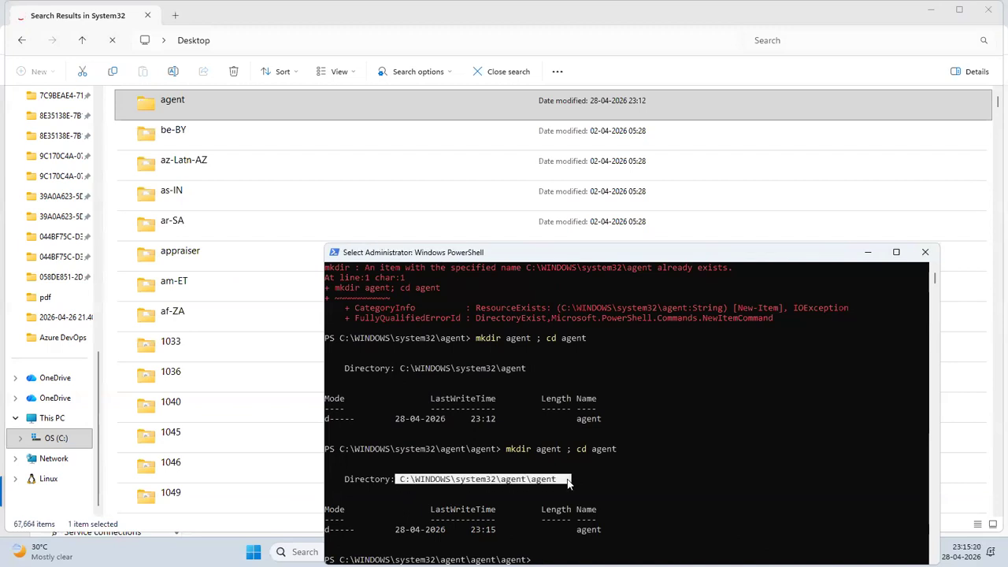
right_click(567, 481)
key(super+r)
text(C:\WINDOWS\system32\agent\agent)
key(Return)
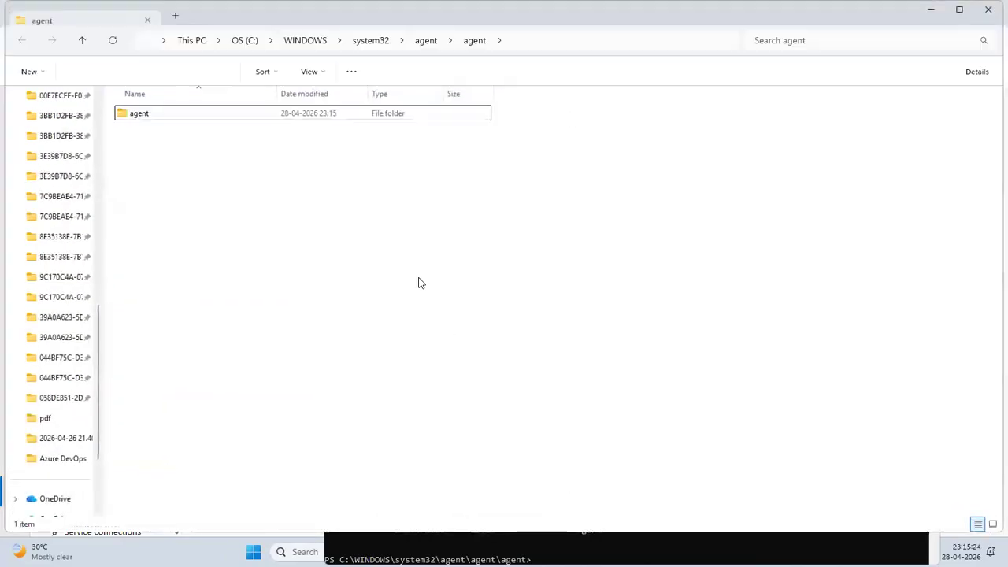
Go up to the system32 folder and delete the top-level agent folder, confirming the deletion
click(370, 41)
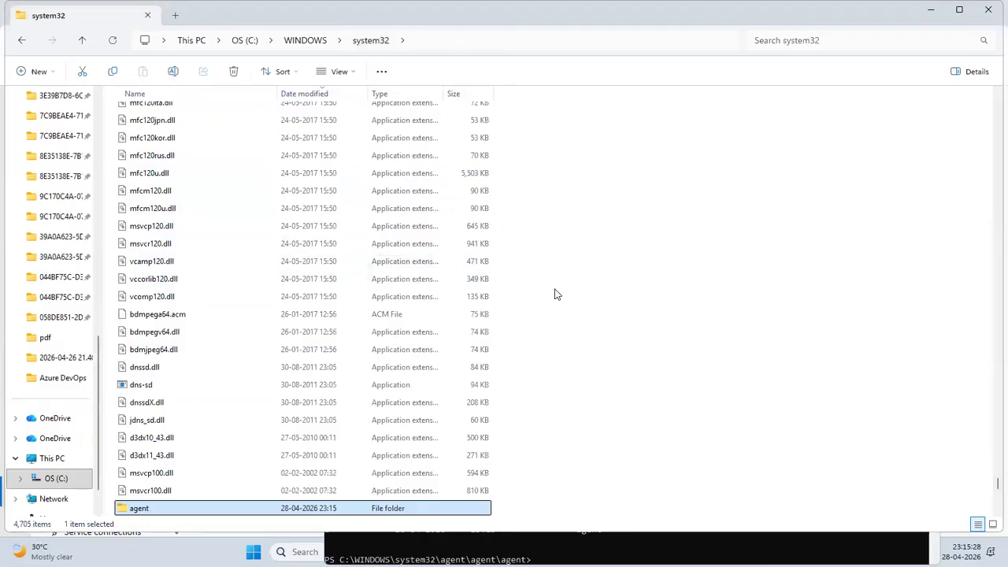
key(Delete)
key(Return)
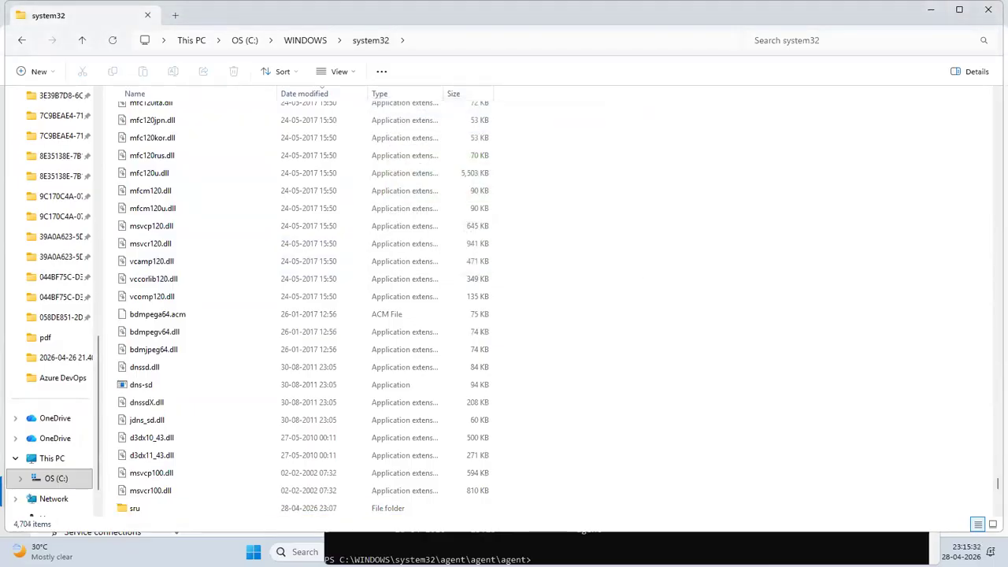
Switch to PowerShell, clear the console at the C:\ root, and run mkdir agent ; cd agent there
click(553, 549)
drag(570, 251, 526, 42)
text(cls)
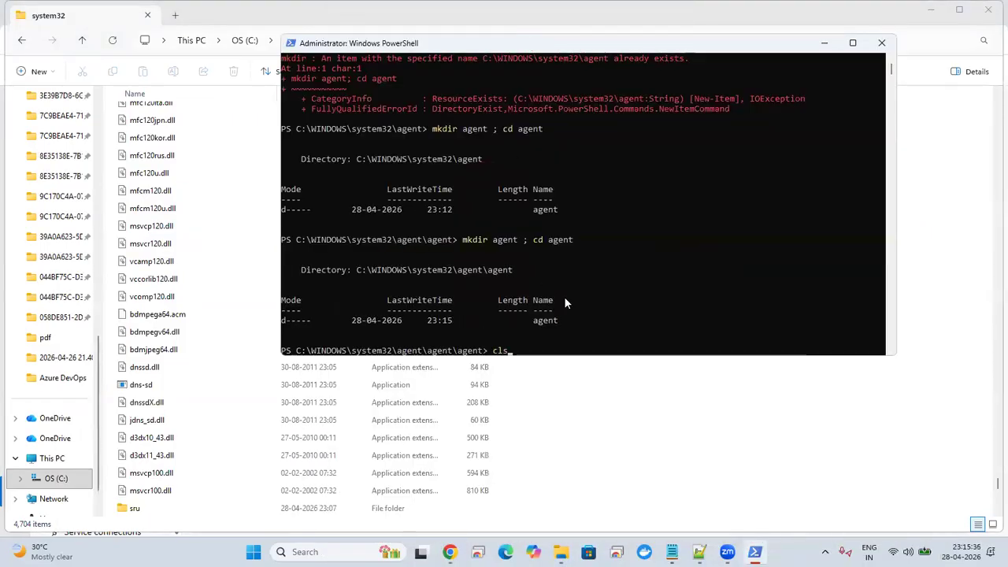
key(Return)
text(cls)
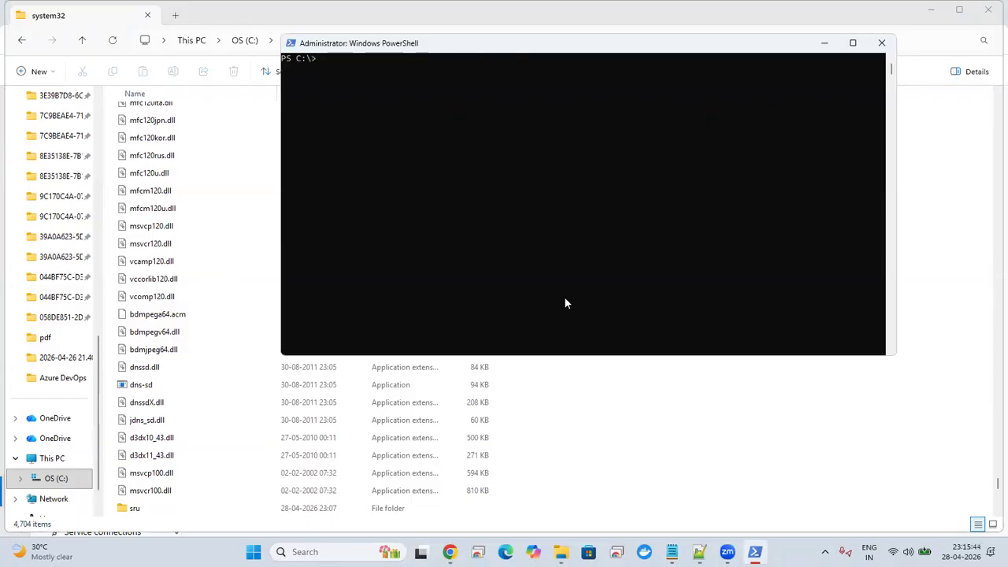
text(mkdir agent ; cd agent)
key(Return)
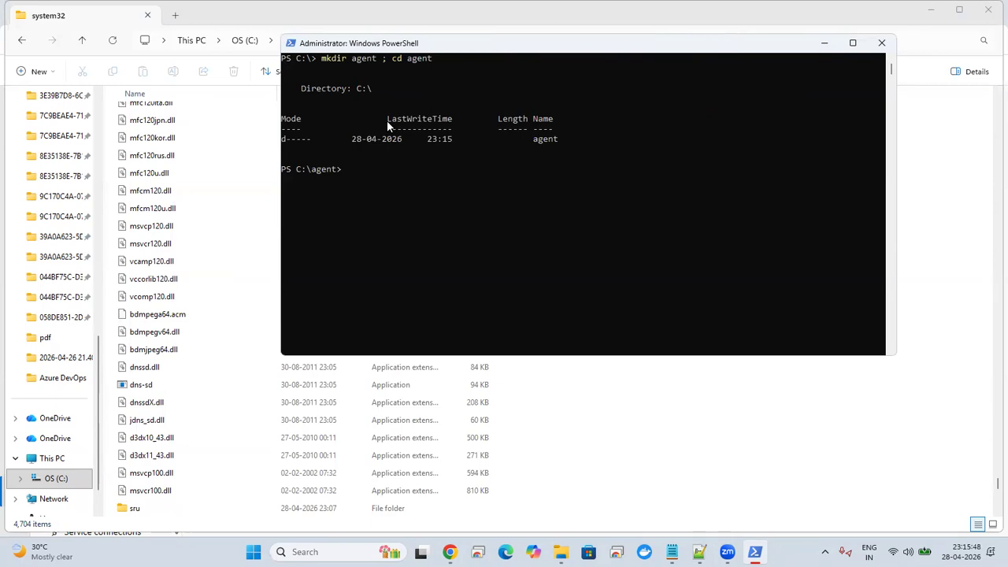
Switch to File Explorer to check the agent folder on the OS (C:) drive, then return to PowerShell
mouse_move(560, 551)
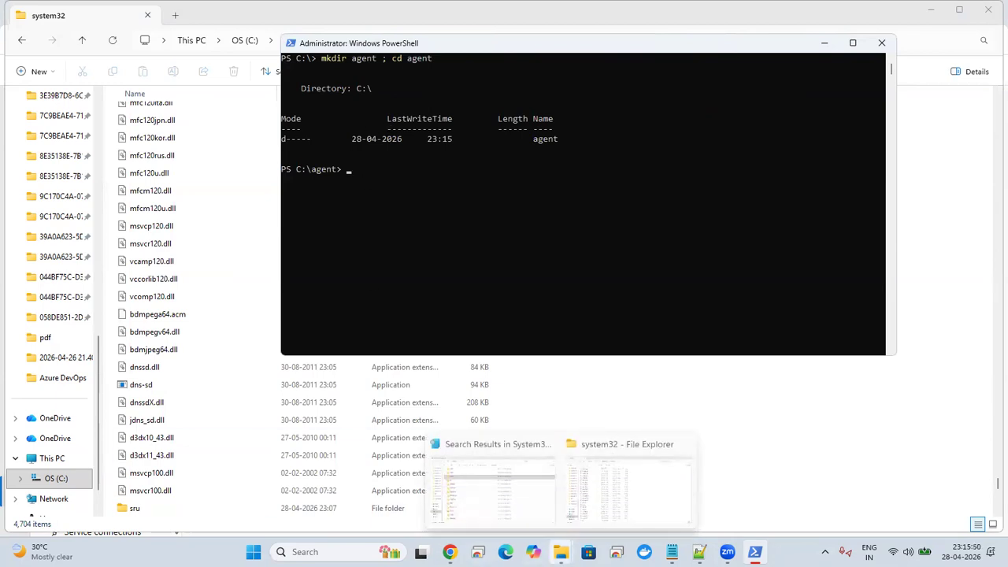
click(640, 500)
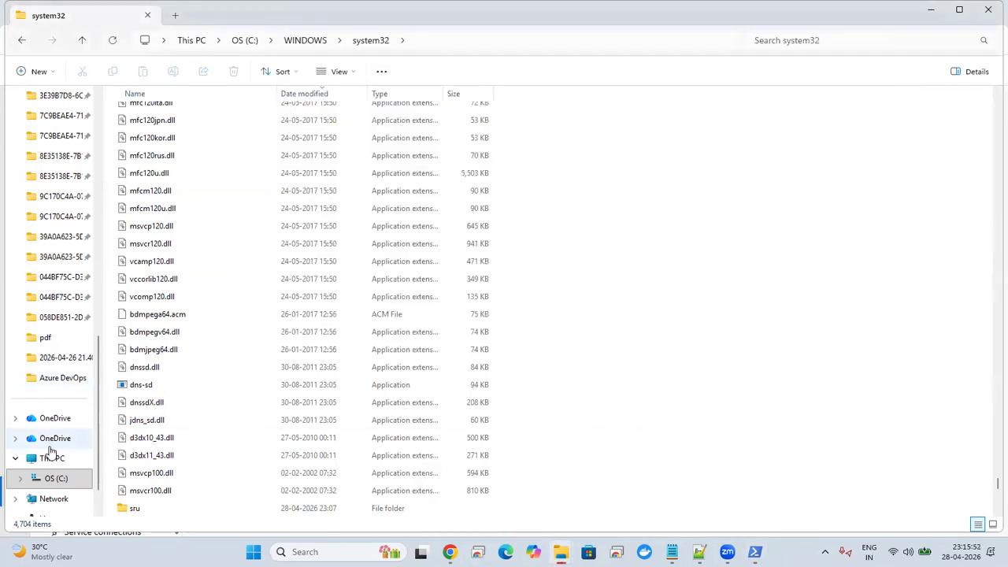
click(53, 473)
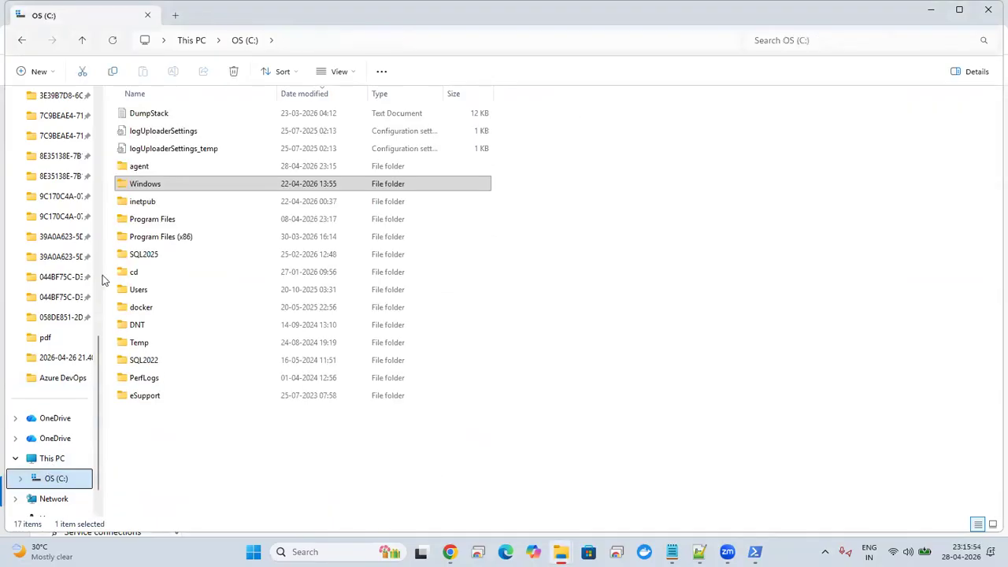
double_click(154, 167)
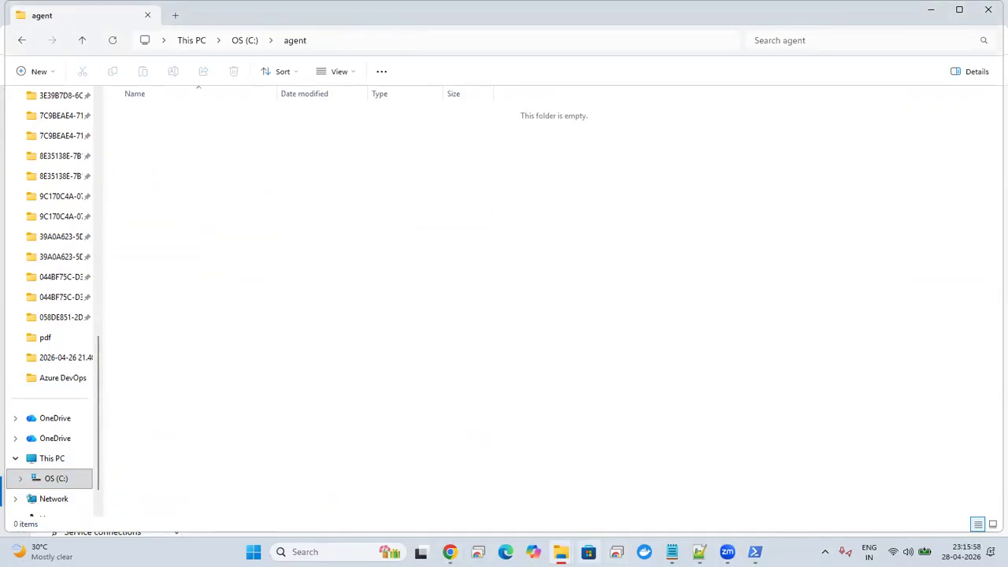
click(754, 551)
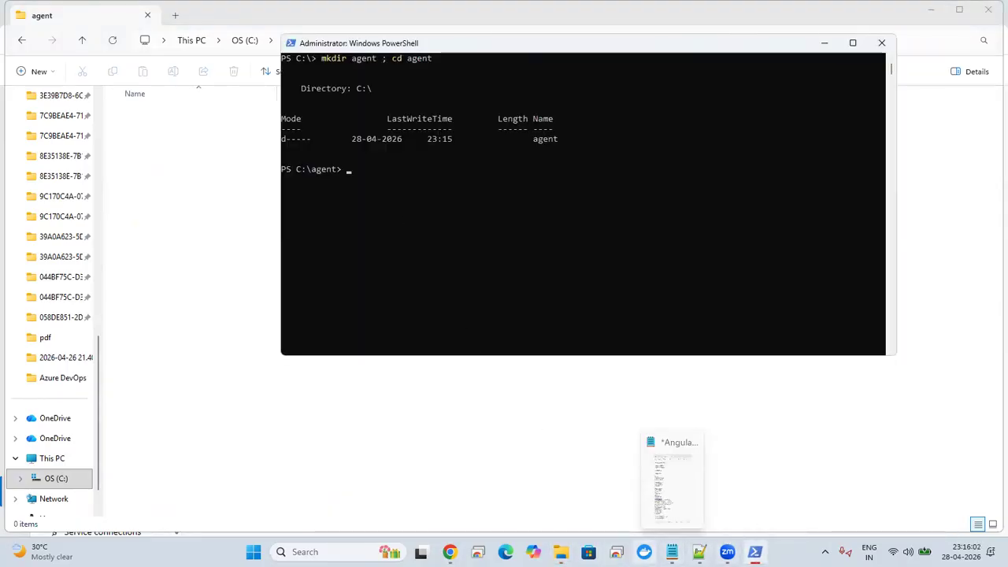
Switch to Chrome, close the My Information tab, and show the DemoProject overview dashboard
click(449, 551)
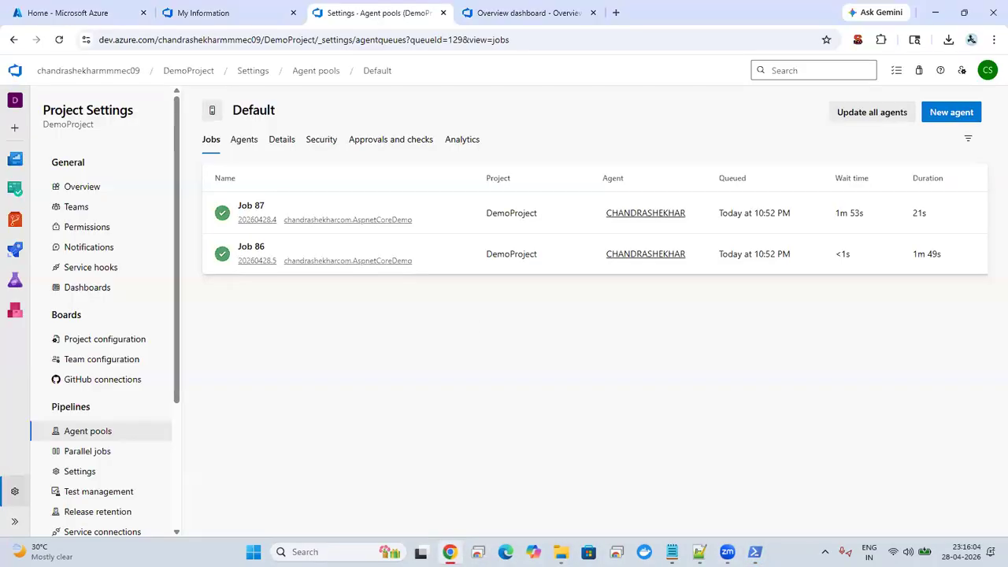
click(540, 16)
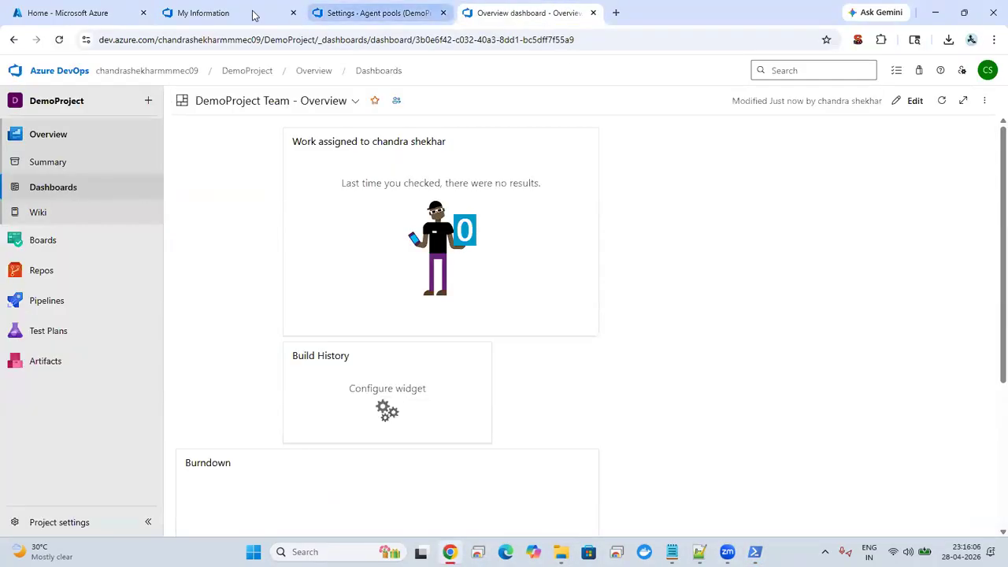
click(211, 13)
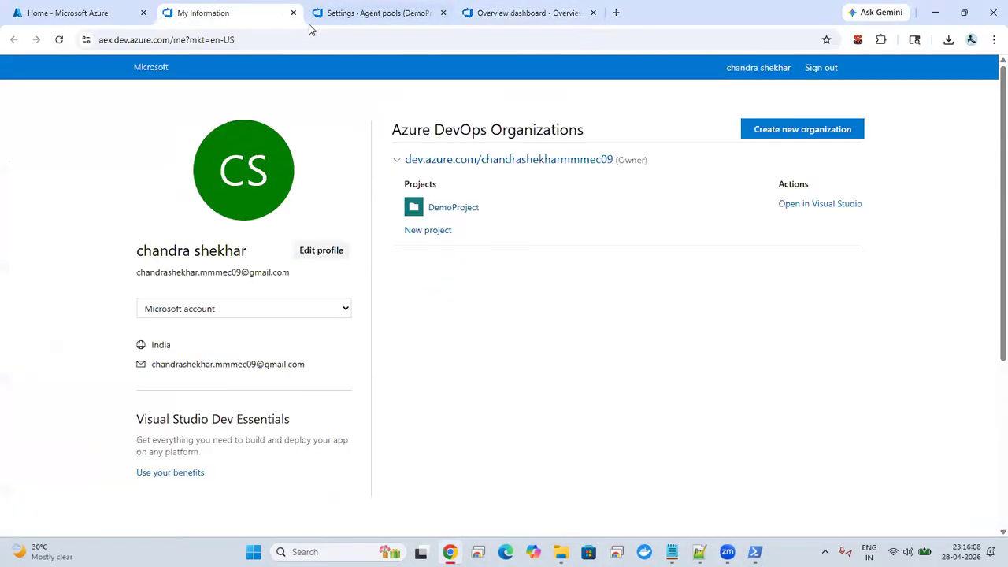
click(108, 9)
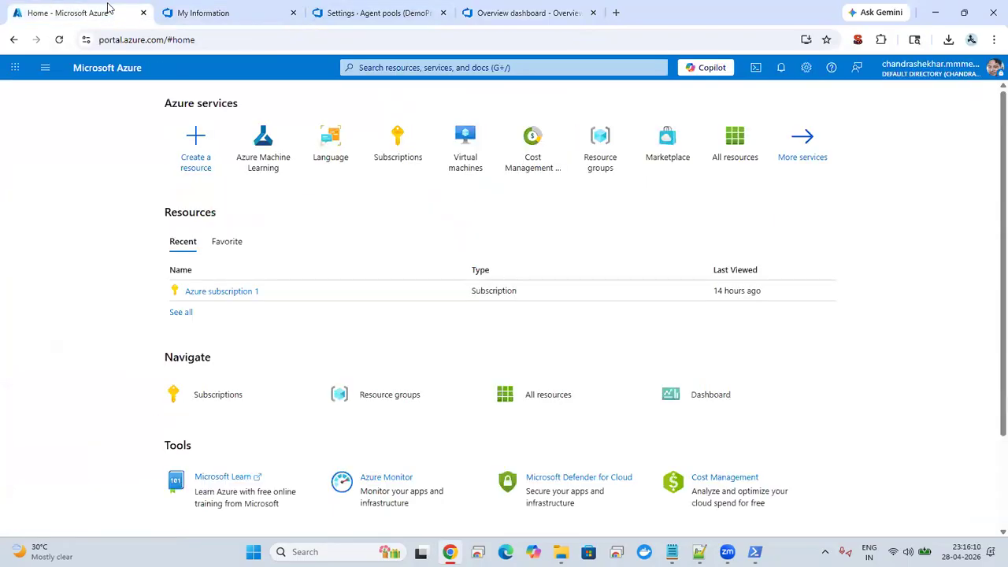
click(206, 13)
click(293, 13)
click(363, 12)
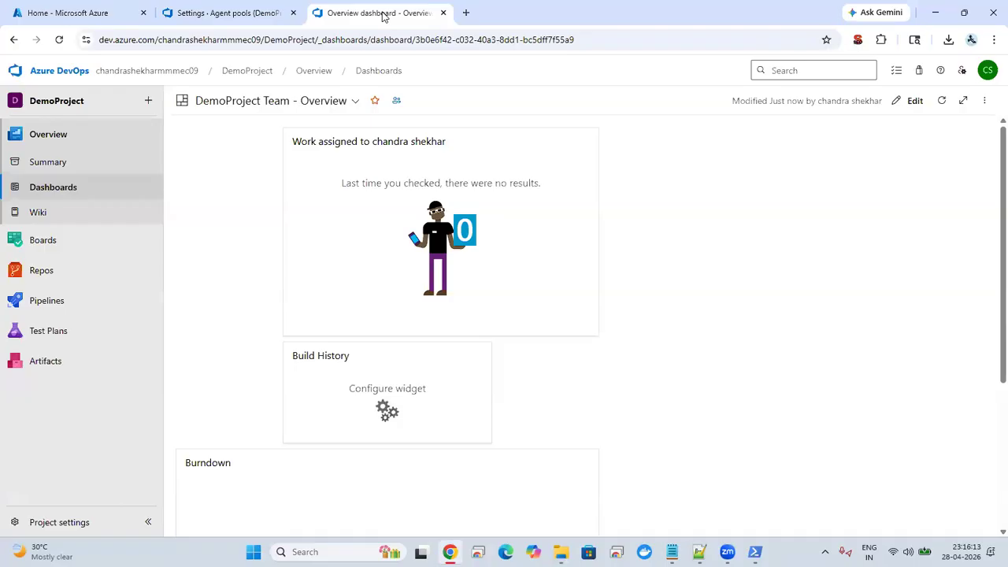
Open the Default agent pool's agents list in DemoProject's settings and show the new agent instructions for Windows x64
click(513, 549)
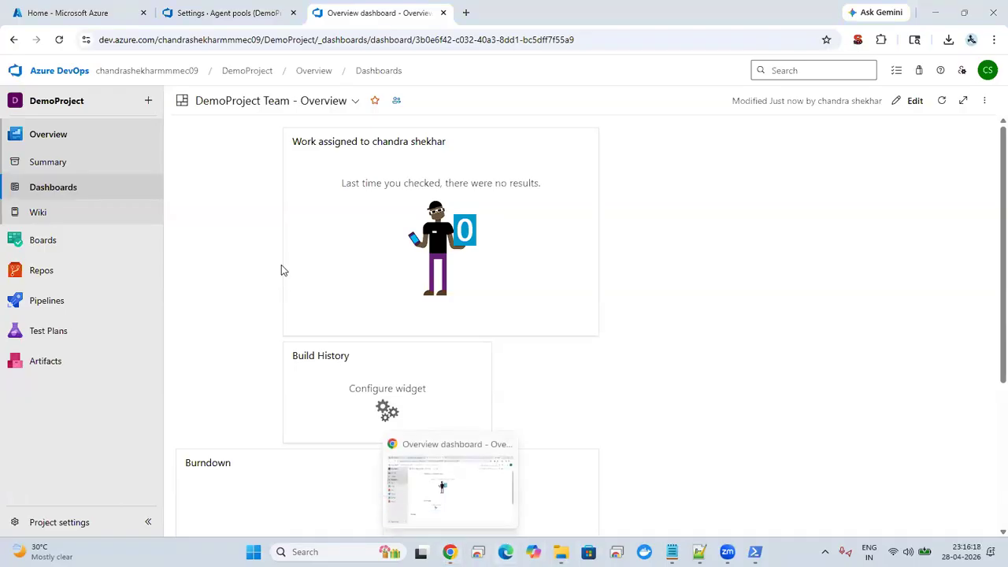
click(211, 16)
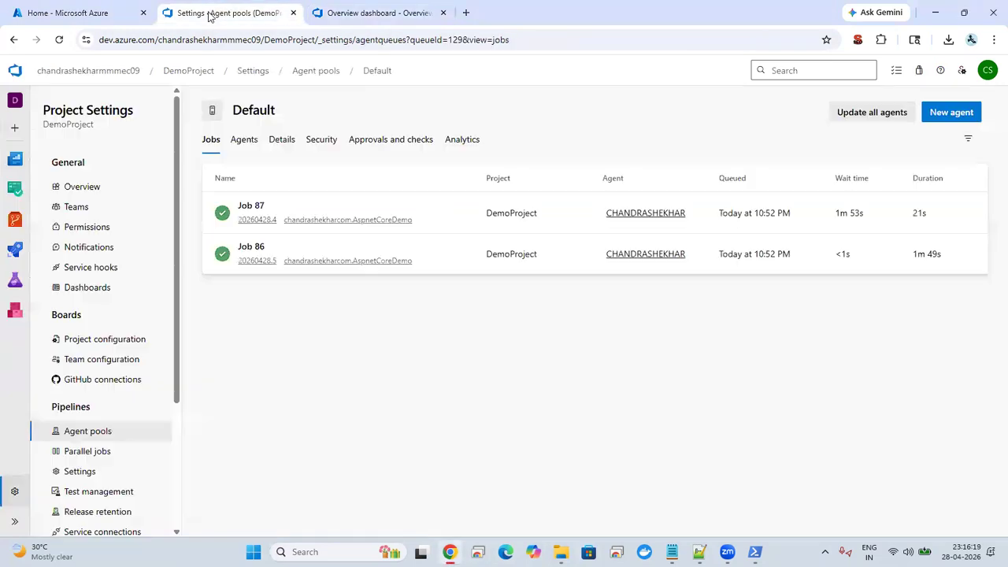
click(93, 433)
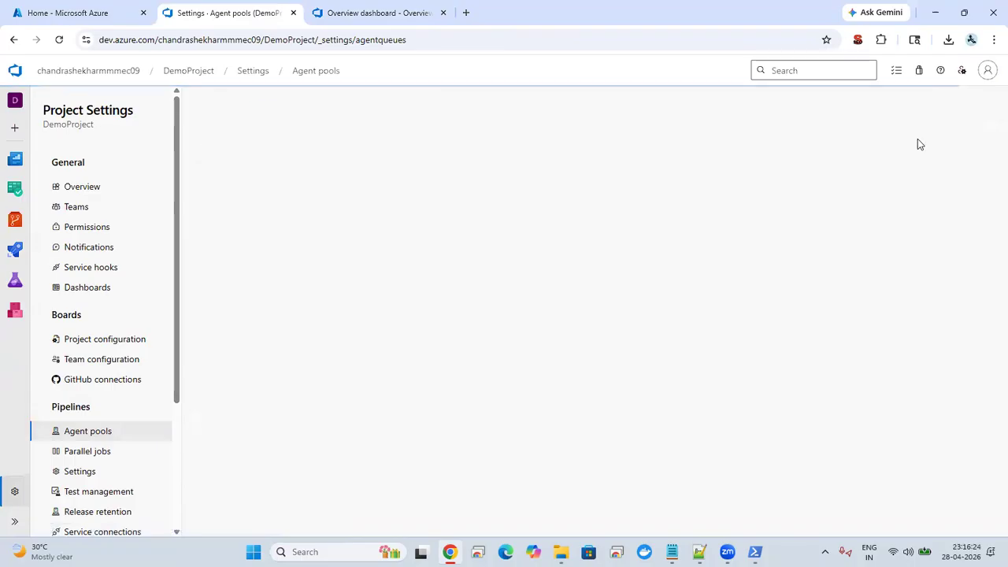
click(404, 211)
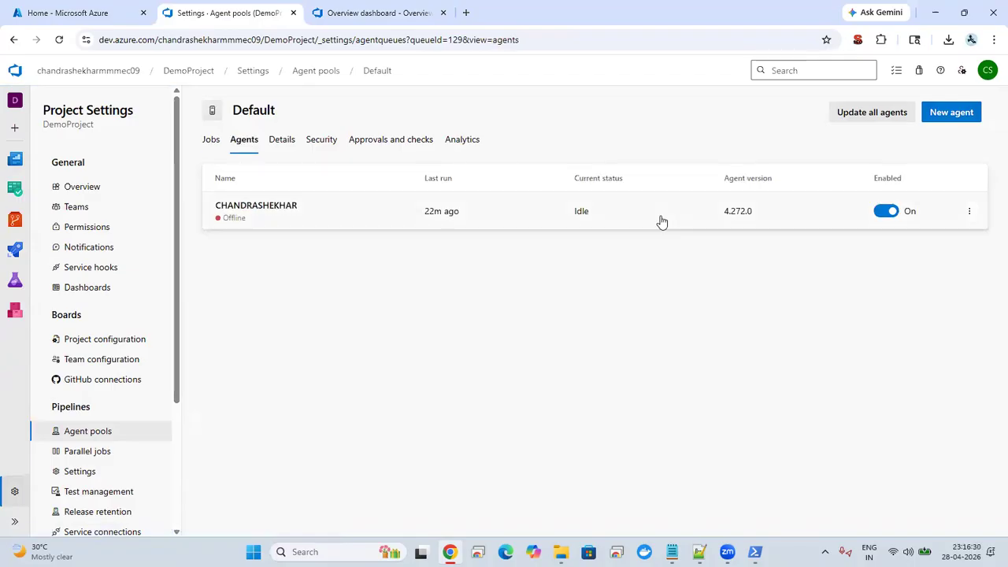
click(950, 114)
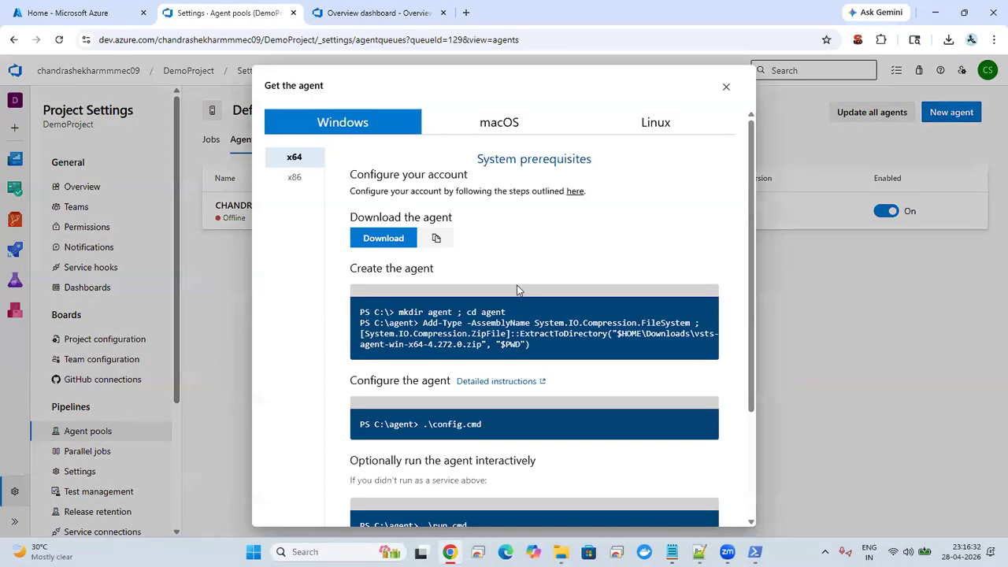
Copy the Add-Type extraction command for vsts-agent-win-x64-4.272.0.zip from the instructions and run it in PowerShell at C:\agent
drag(422, 323, 534, 352)
key(super+c)
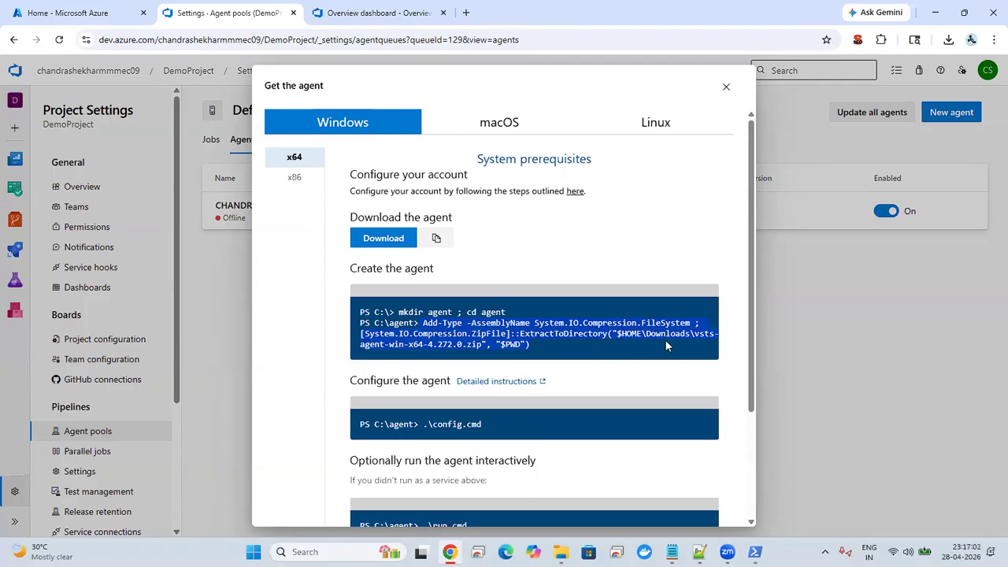
click(754, 551)
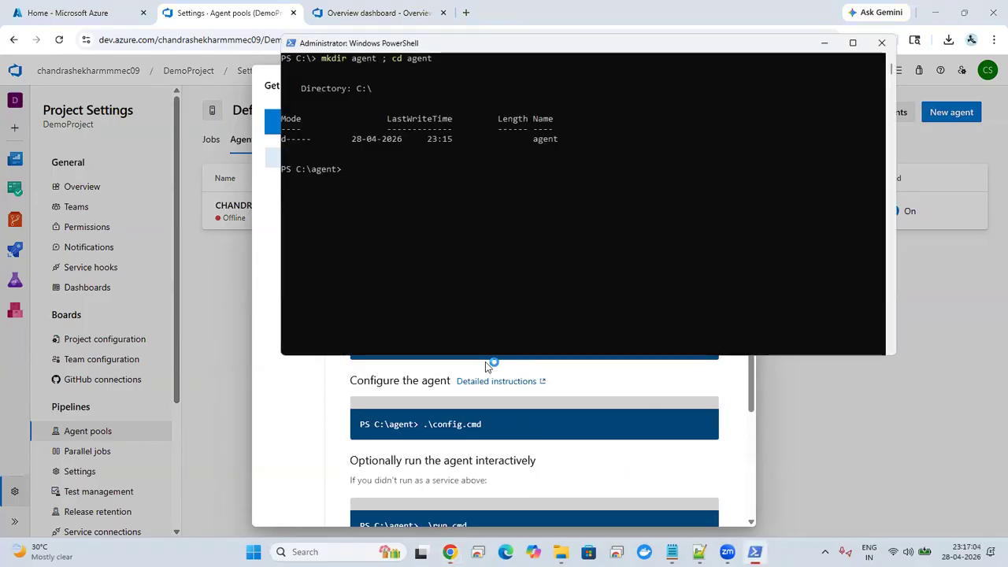
right_click(430, 228)
key(Return)
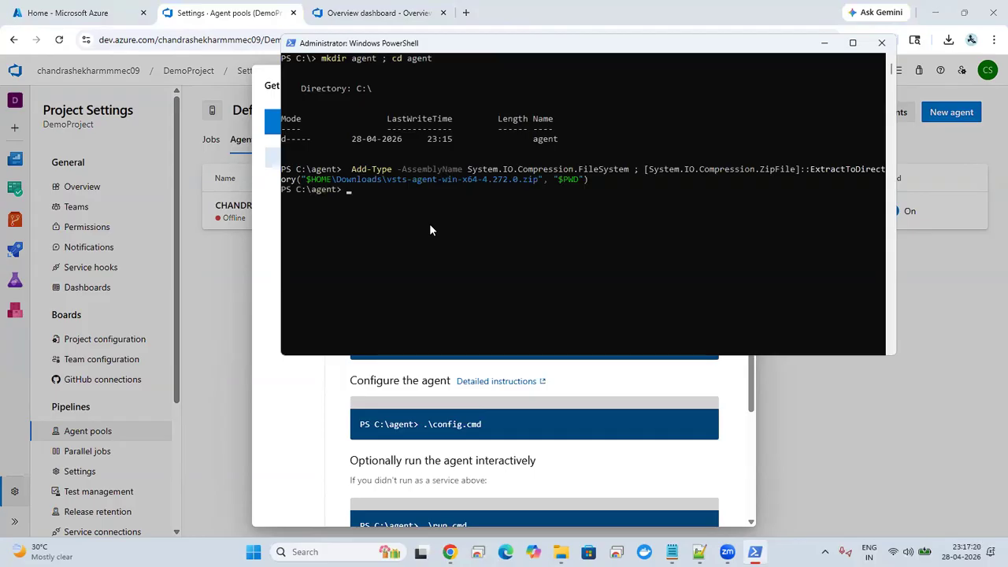
Switch to File Explorer to check the extracted files in C:\agent and the vsts-agent-win-x64-4.272.0 archive in Downloads
click(560, 553)
click(622, 511)
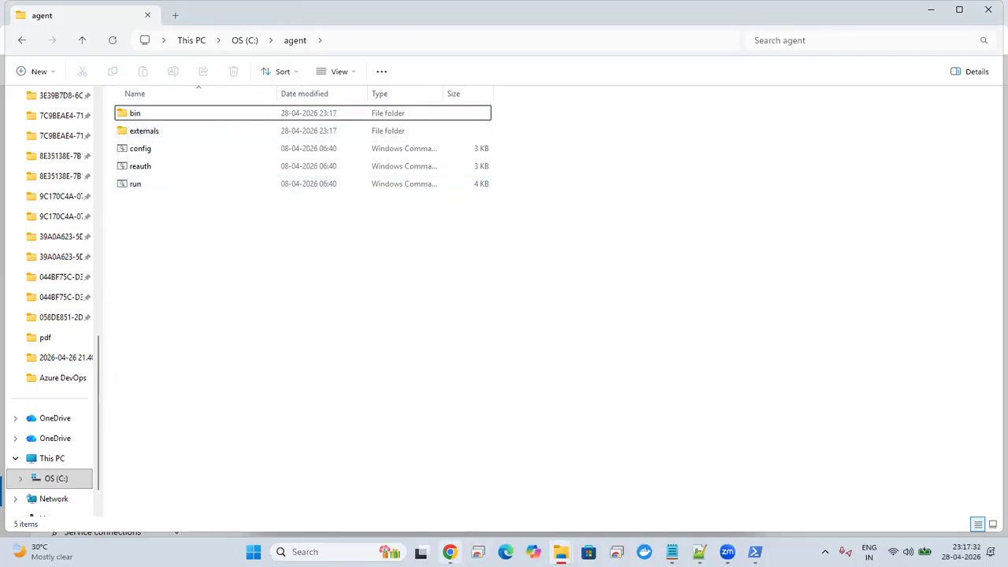
mouse_move(561, 551)
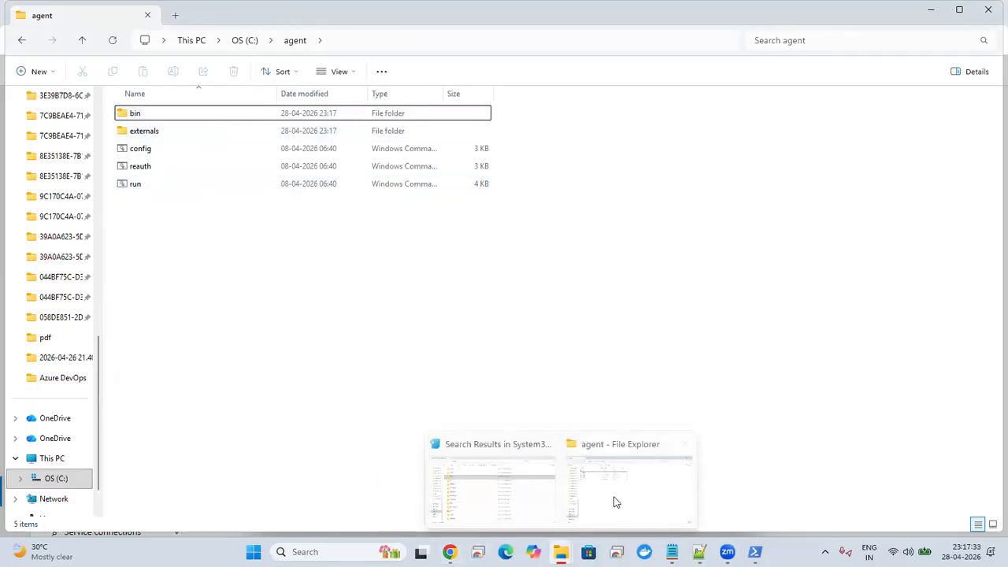
click(485, 492)
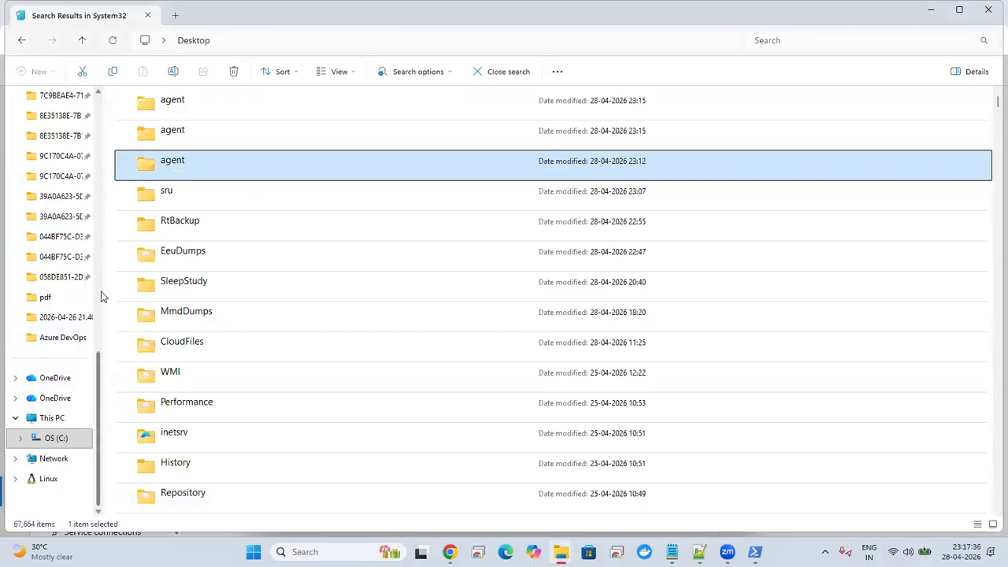
drag(92, 331, 87, 115)
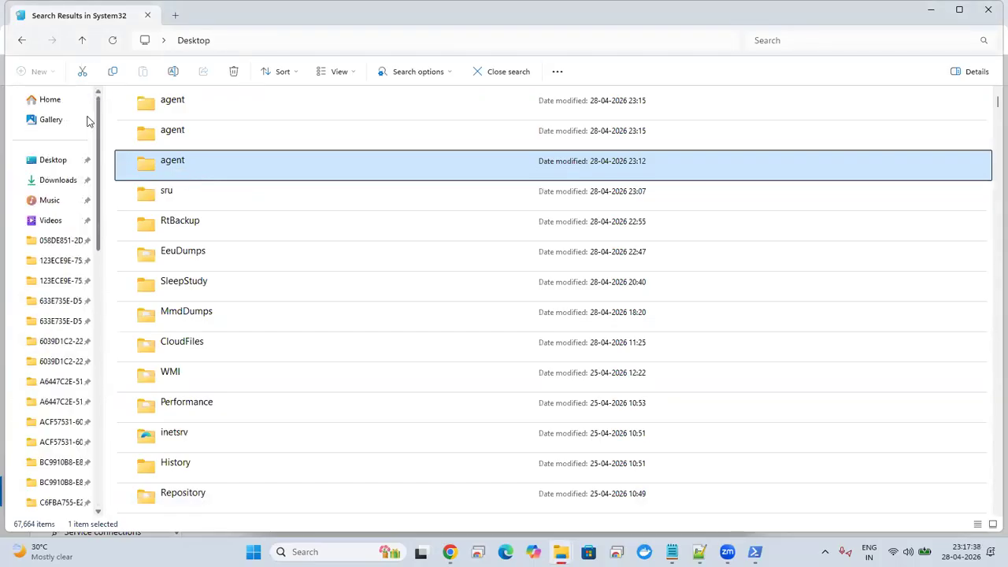
click(50, 180)
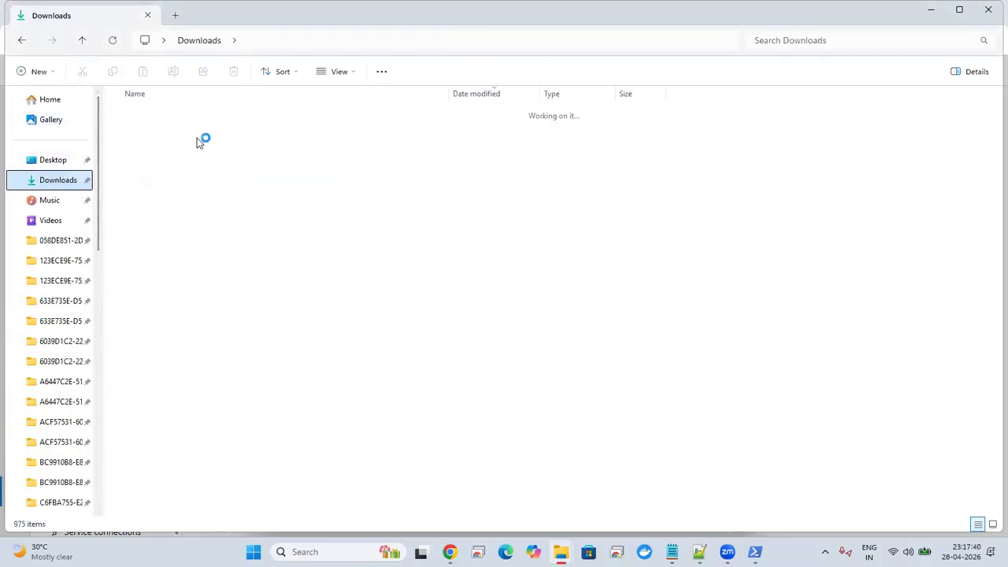
click(161, 134)
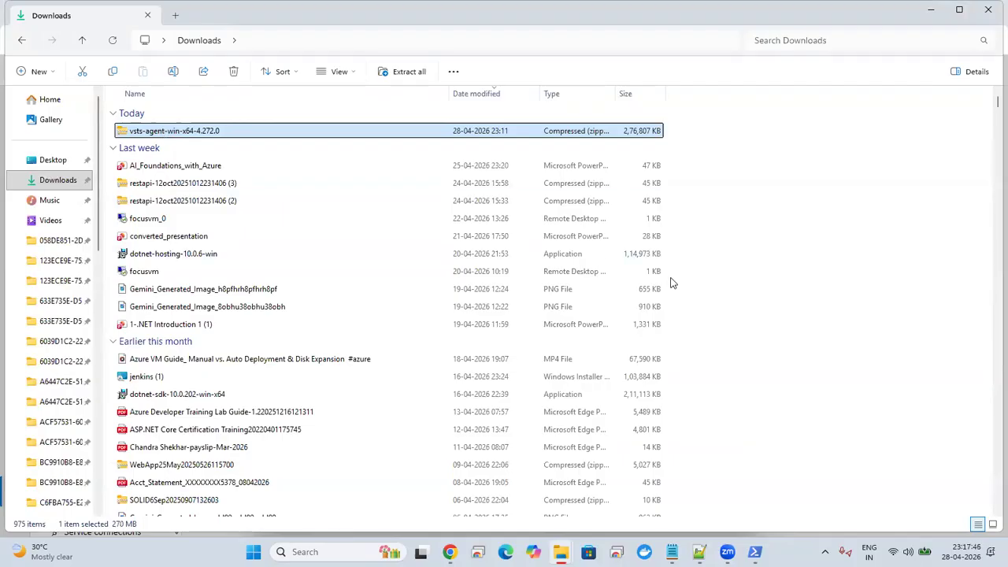
click(774, 336)
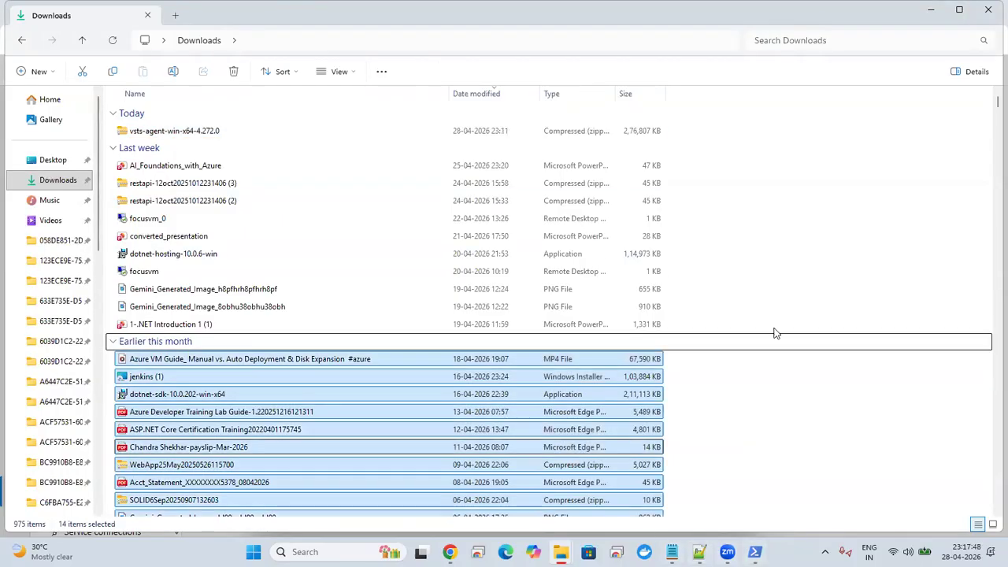
click(824, 315)
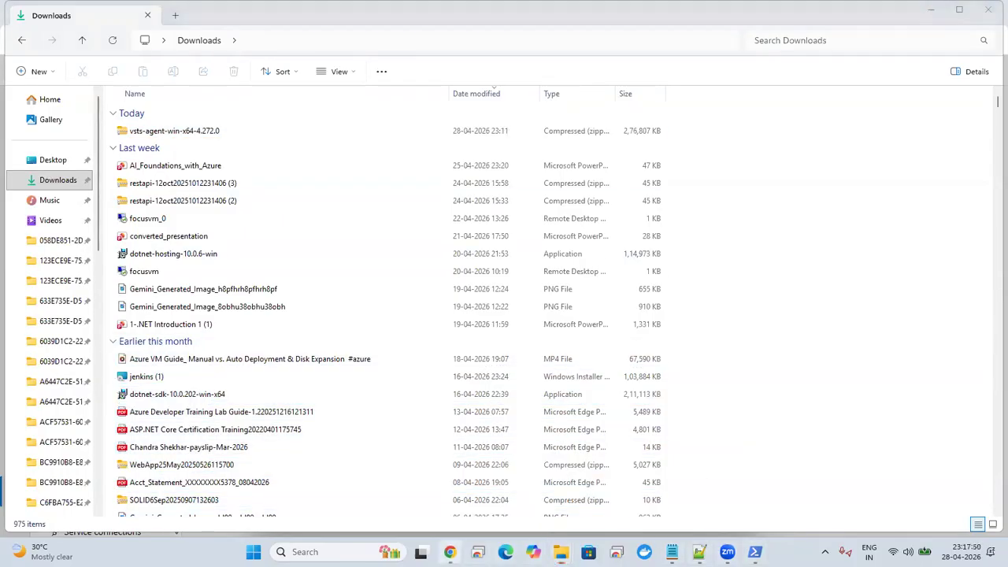
Copy the .\config.cmd command from the agent instructions in Chrome and run it in PowerShell at C:\agent
click(449, 551)
click(453, 413)
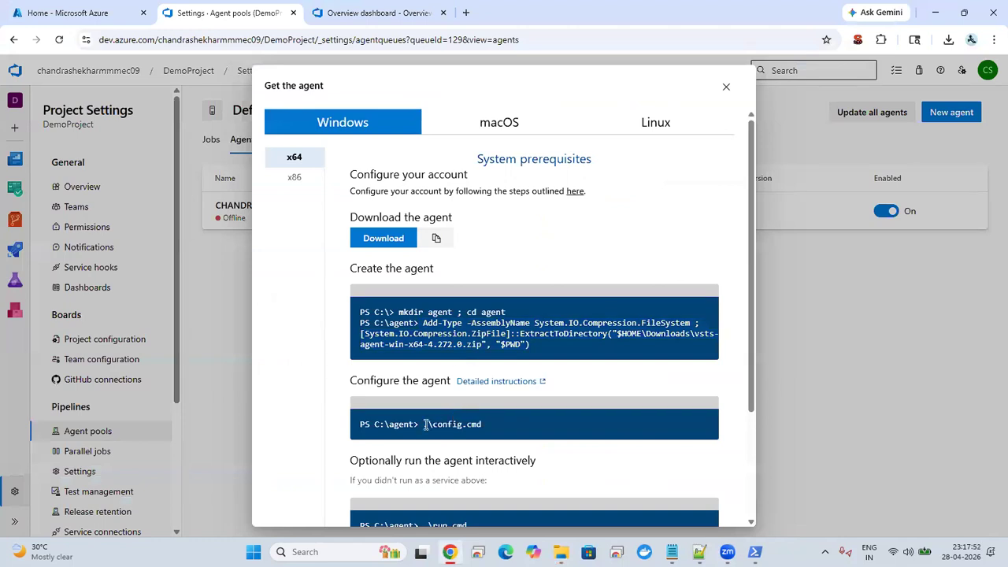
drag(425, 424, 504, 426)
key(super+c)
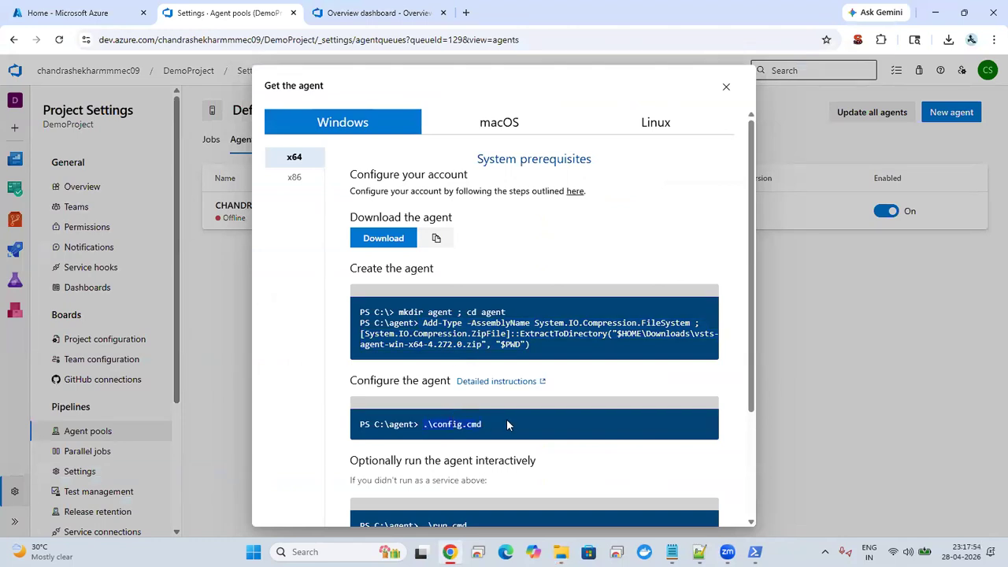
key(alt+Tab)
click(439, 260)
right_click(439, 261)
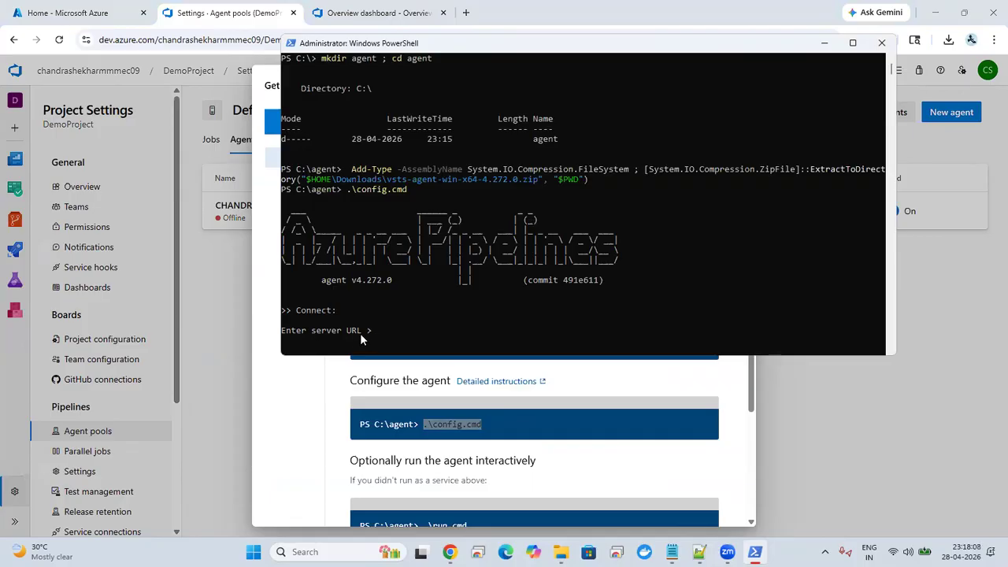
Switch to Chrome, open the organization settings overview, and copy the organization's dev.azure.com URL without its trailing slash
click(212, 9)
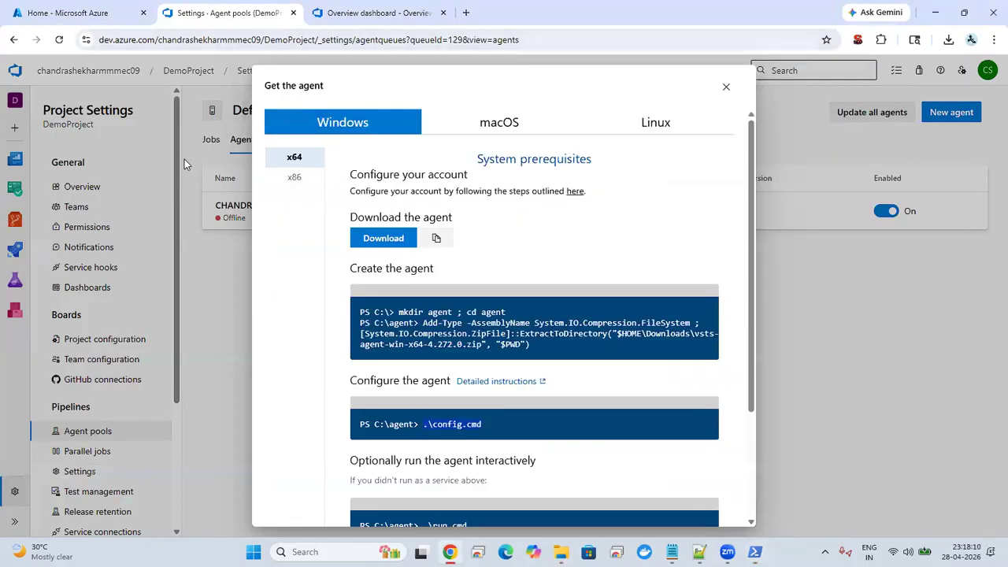
click(366, 12)
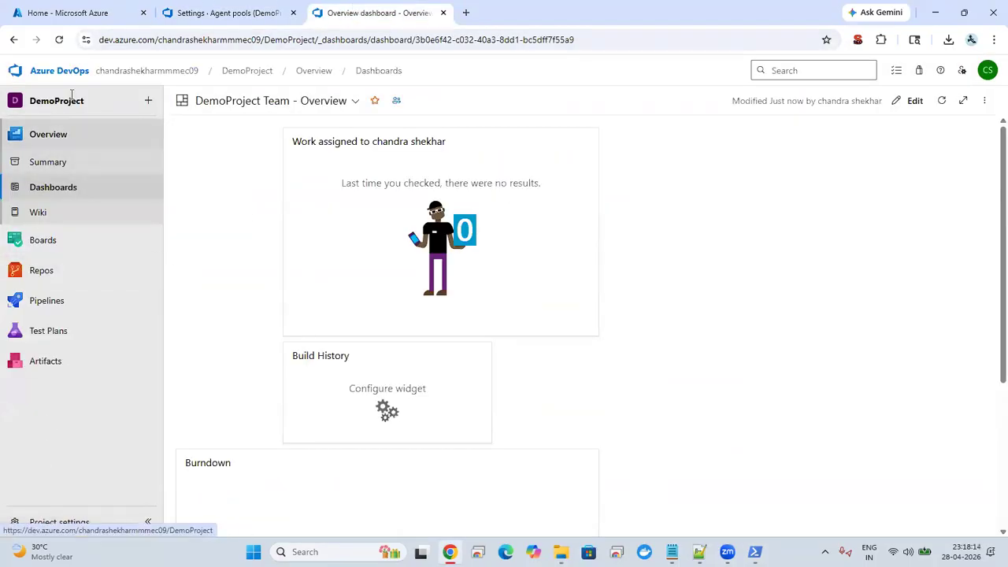
click(119, 71)
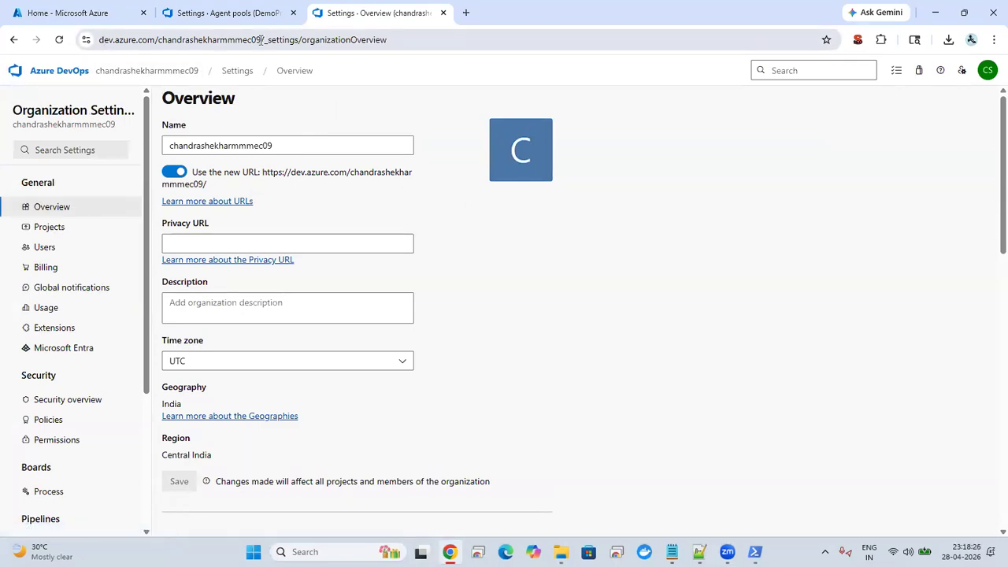
drag(262, 39, 95, 40)
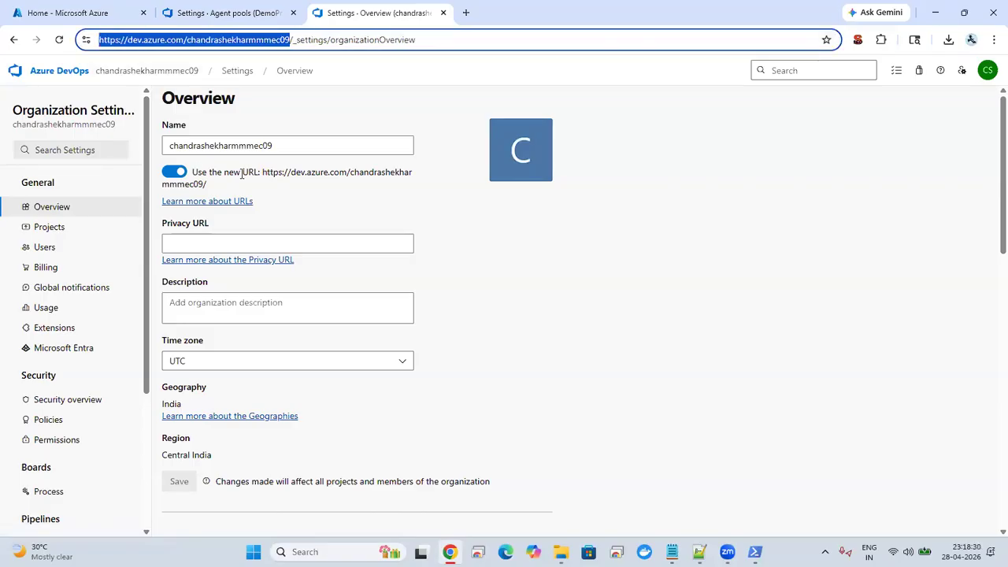
drag(260, 172, 204, 188)
key(super+c)
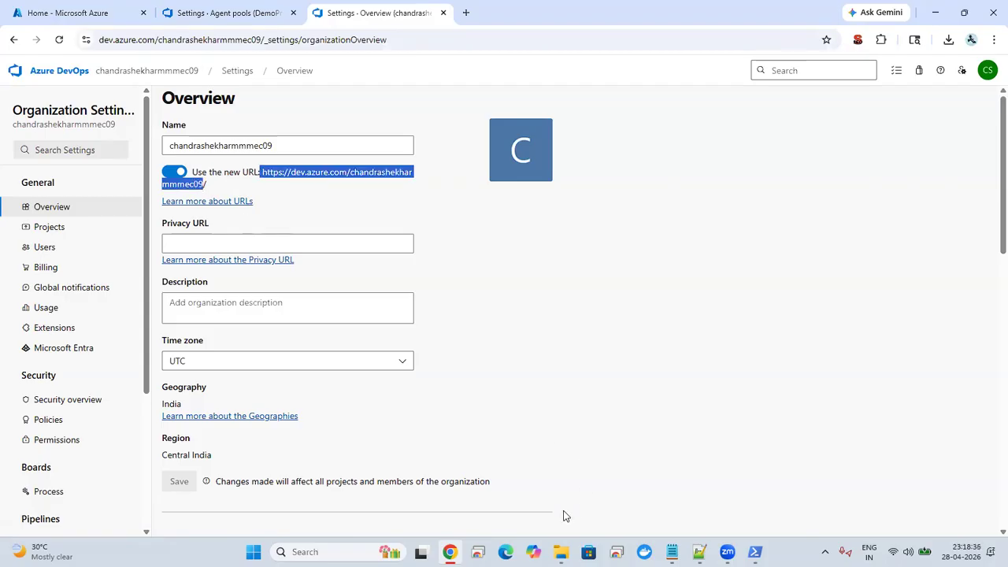
Switch to PowerShell, enter the copied organization URL as the server URL, and accept PAT as the authentication type
click(450, 551)
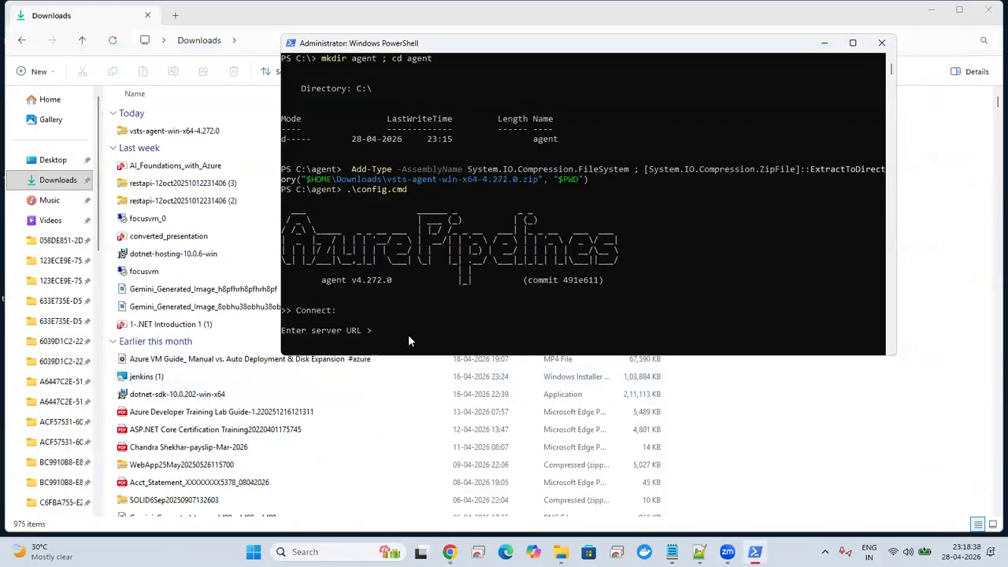
right_click(409, 332)
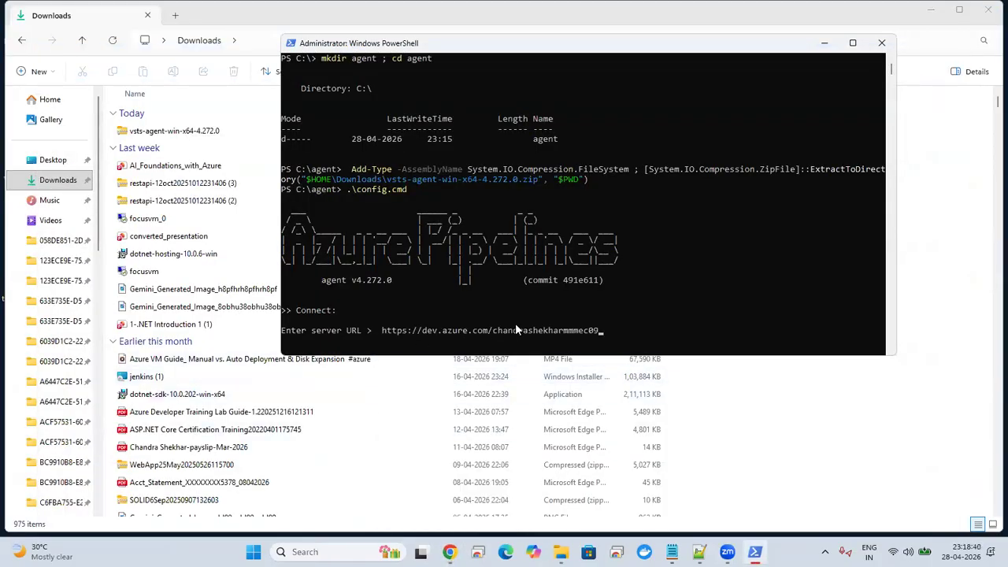
key(Return)
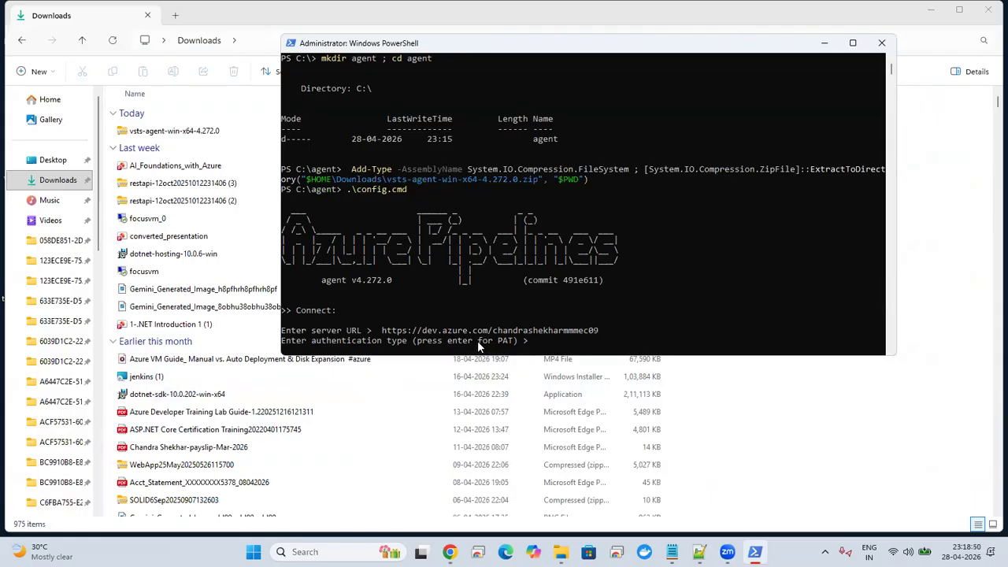
key(Return)
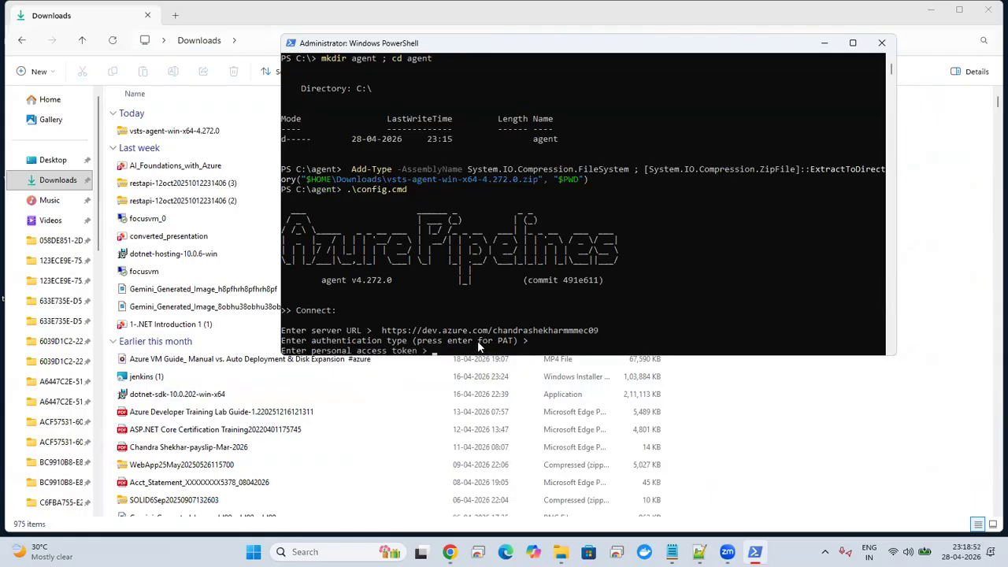
Switch to Chrome, close the agent instructions on the agent pools page, and open the account's personal access tokens page
mouse_move(450, 551)
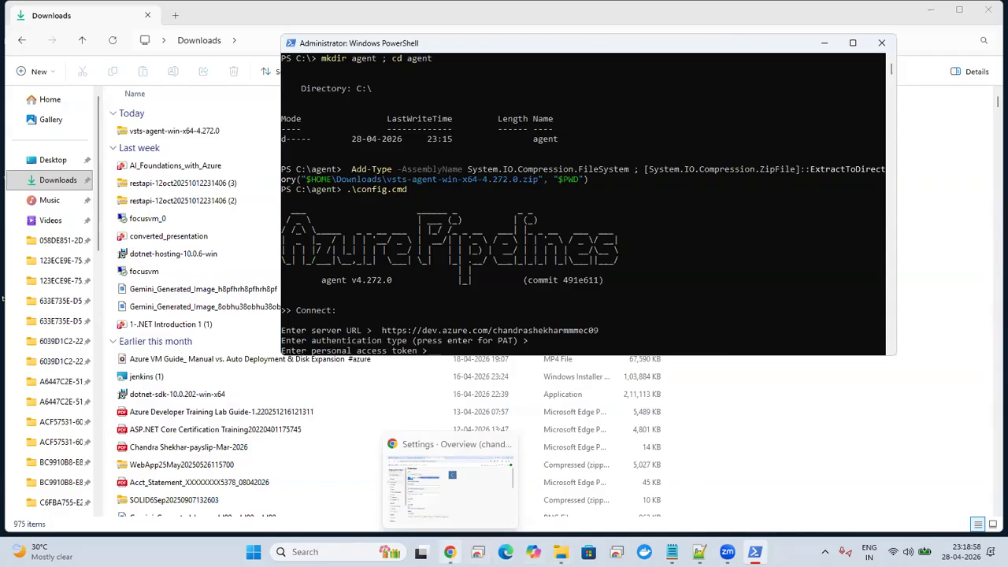
click(429, 513)
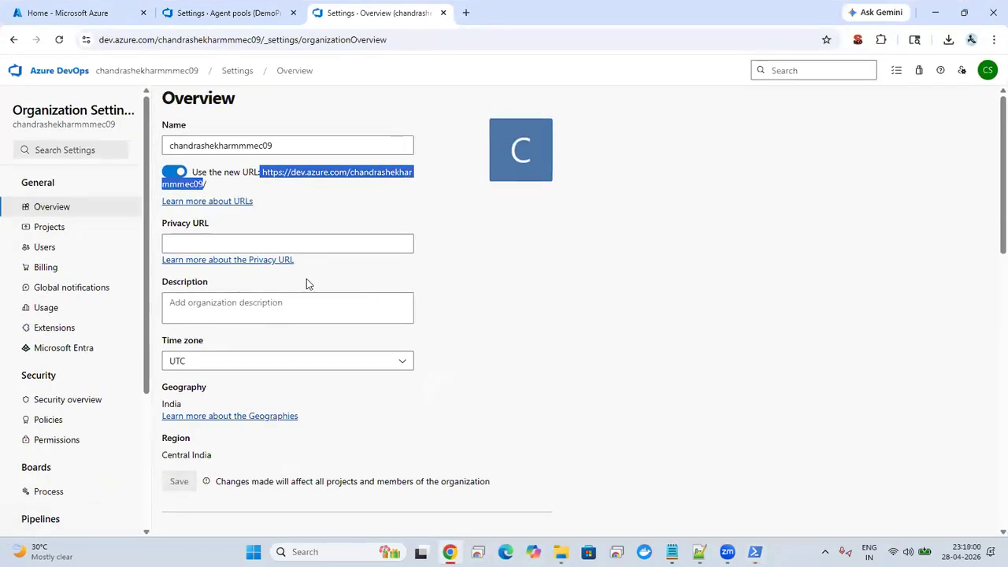
click(506, 267)
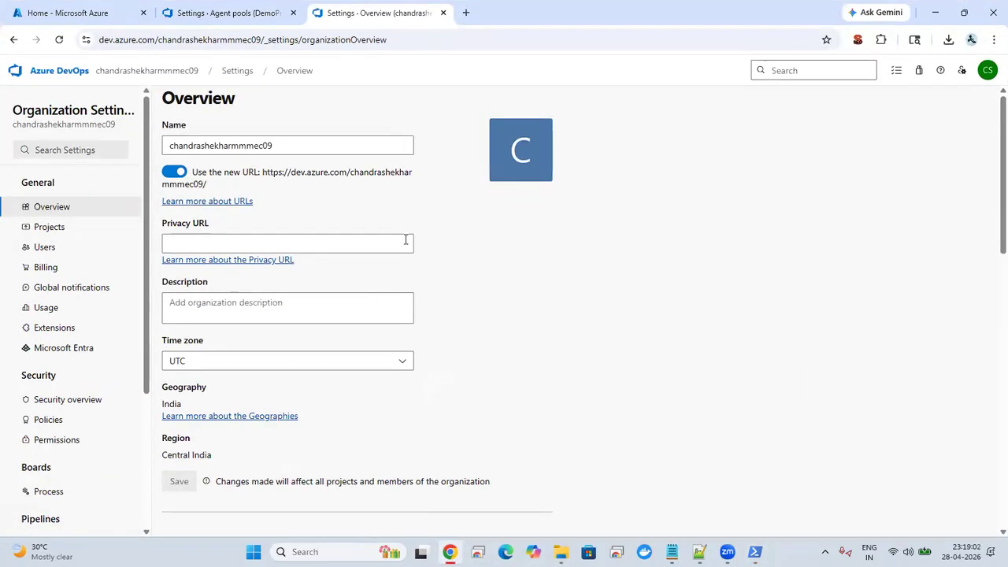
click(237, 13)
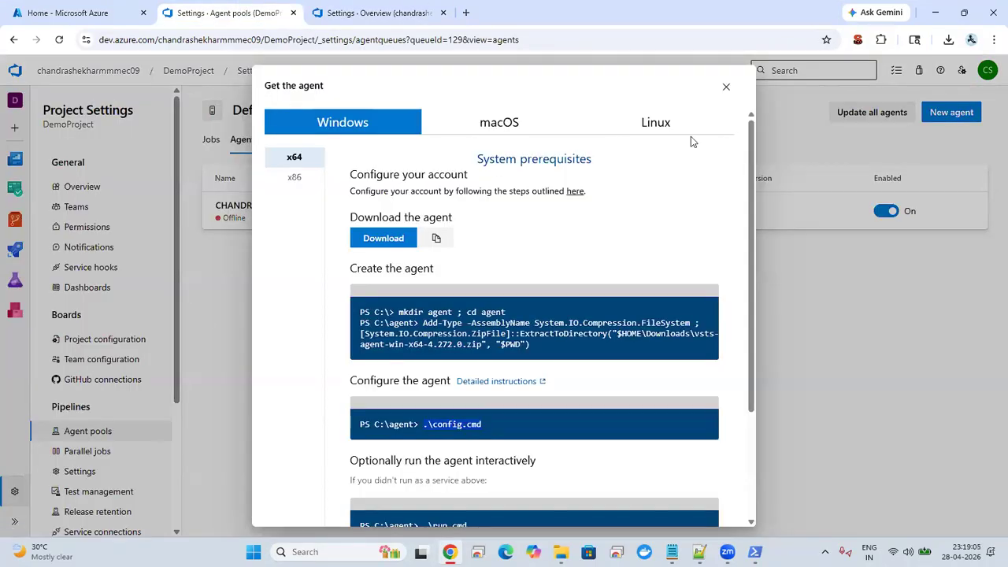
click(726, 86)
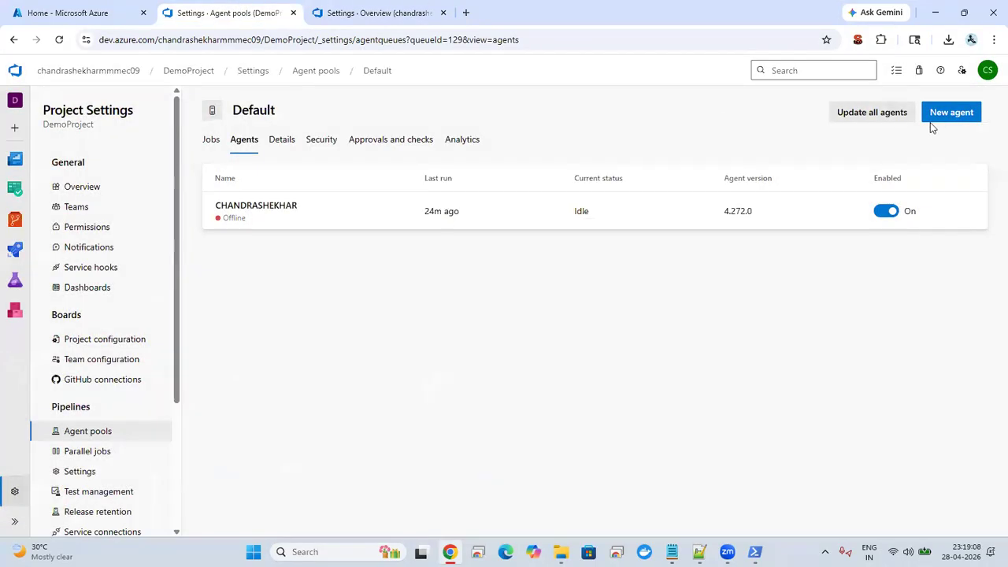
click(961, 70)
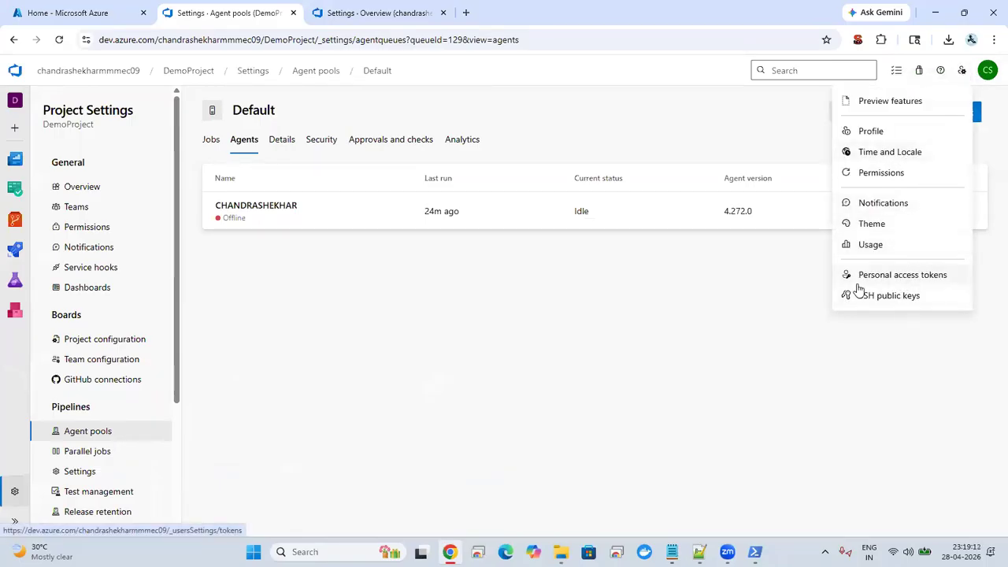
click(917, 280)
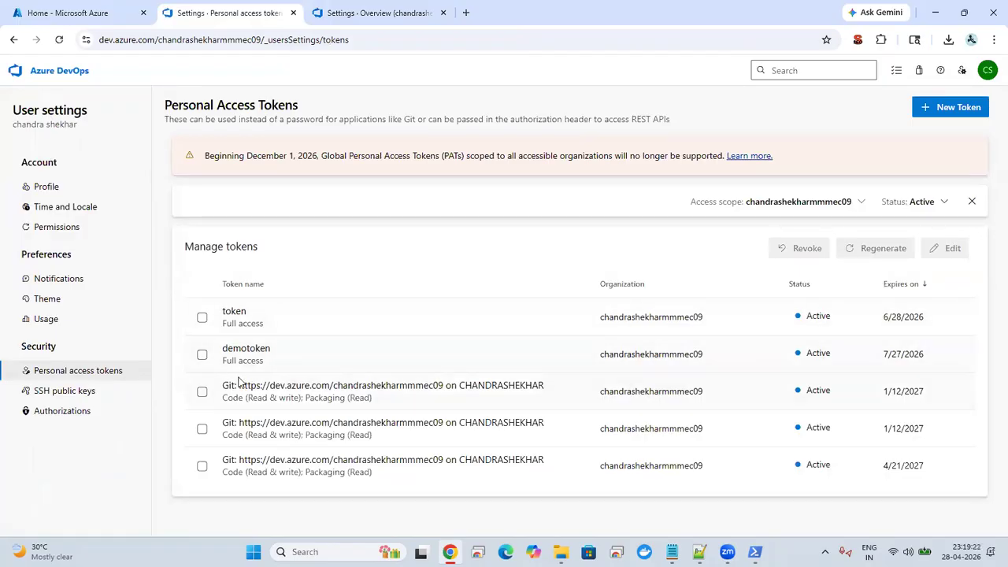
Regenerate the personal access token named demotoken and copy its new value
click(202, 355)
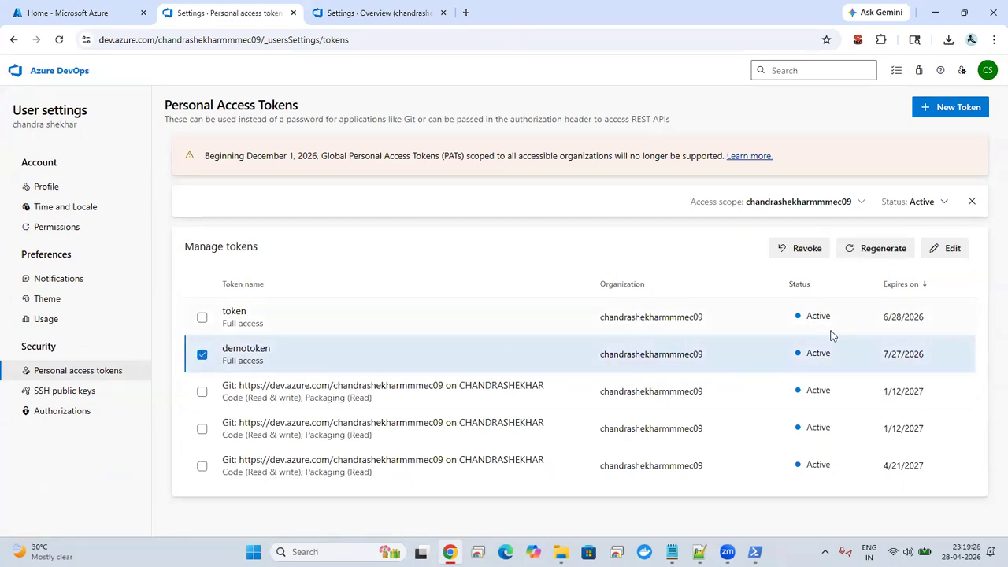
click(876, 250)
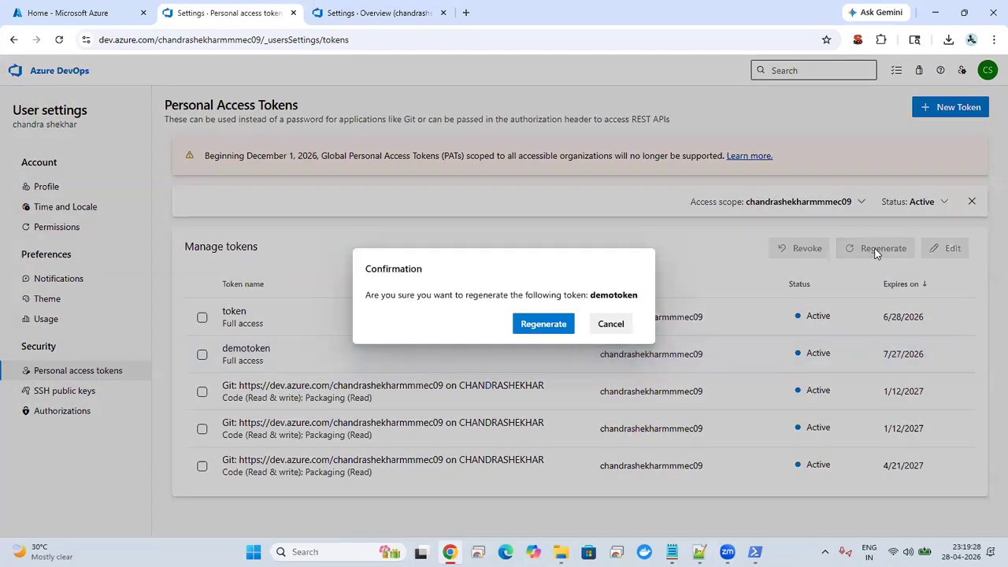
click(541, 325)
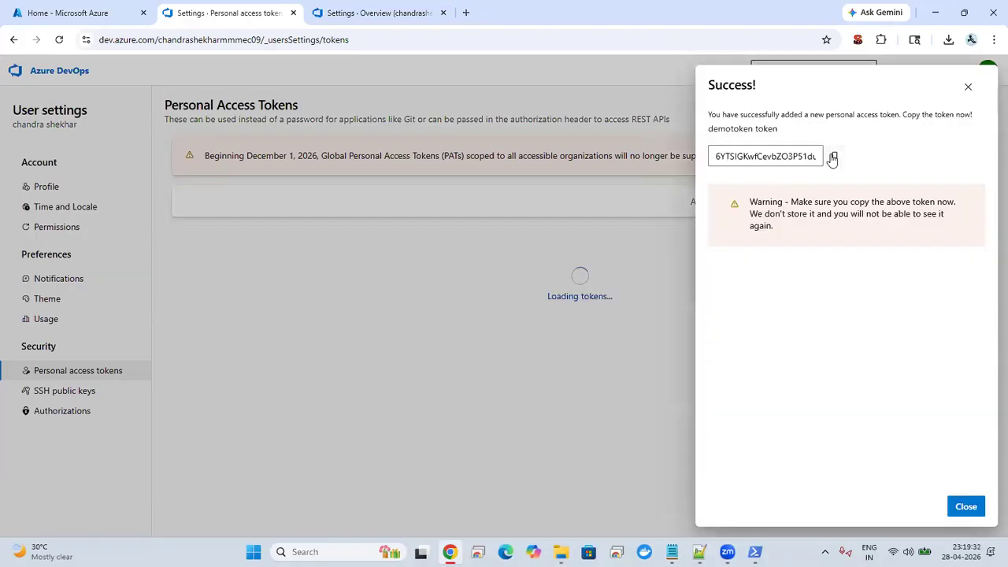
click(836, 158)
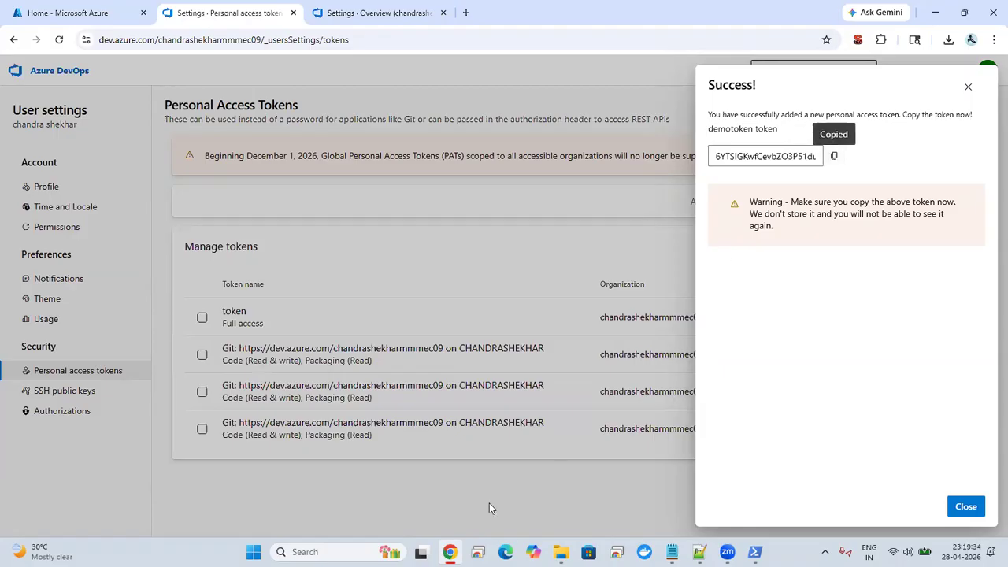
Switch to PowerShell and submit the copied personal access token at the agent configuration prompt
click(450, 552)
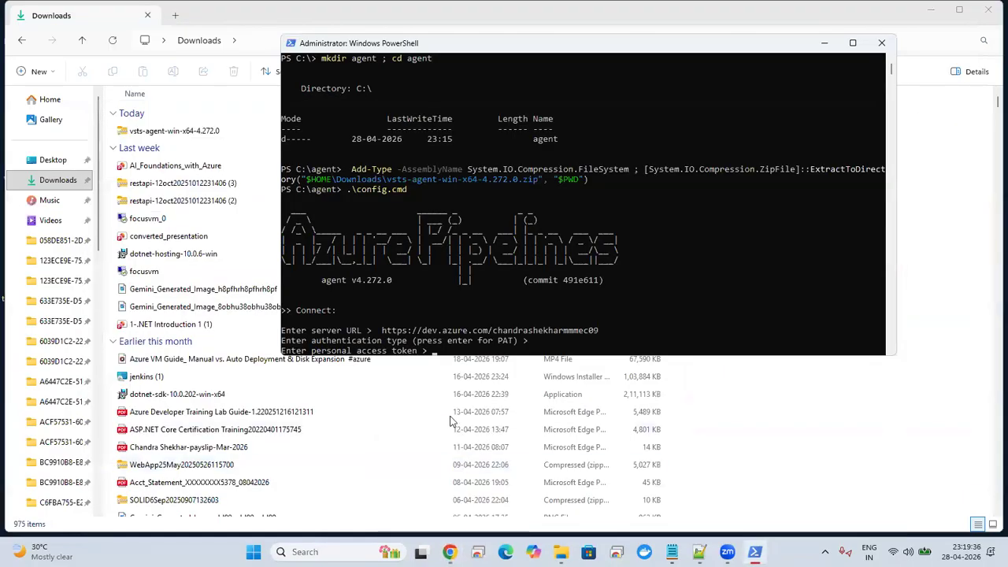
right_click(524, 338)
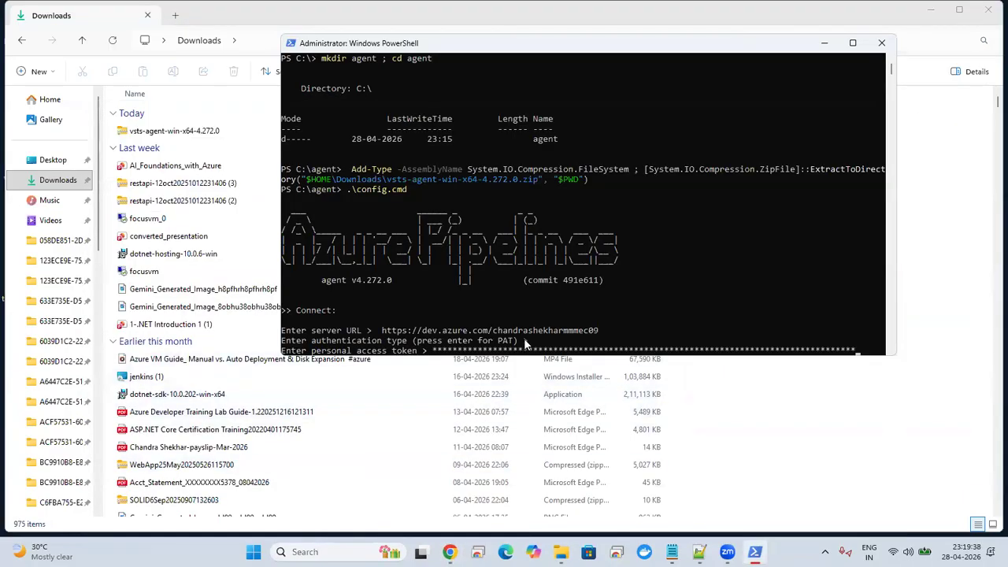
key(Return)
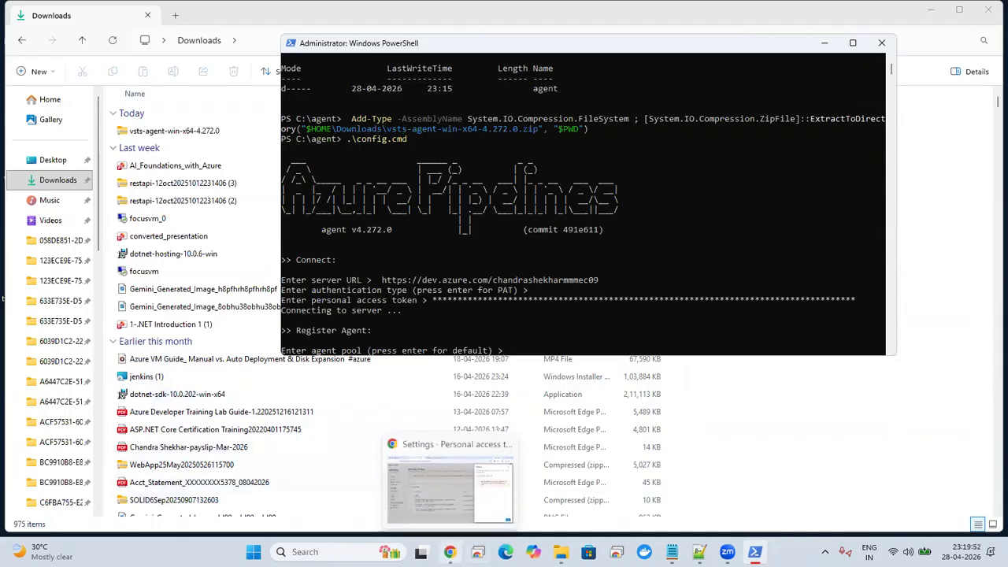
Switch to Chrome and close the regenerated token's details on the Personal Access Tokens page
click(449, 551)
click(370, 13)
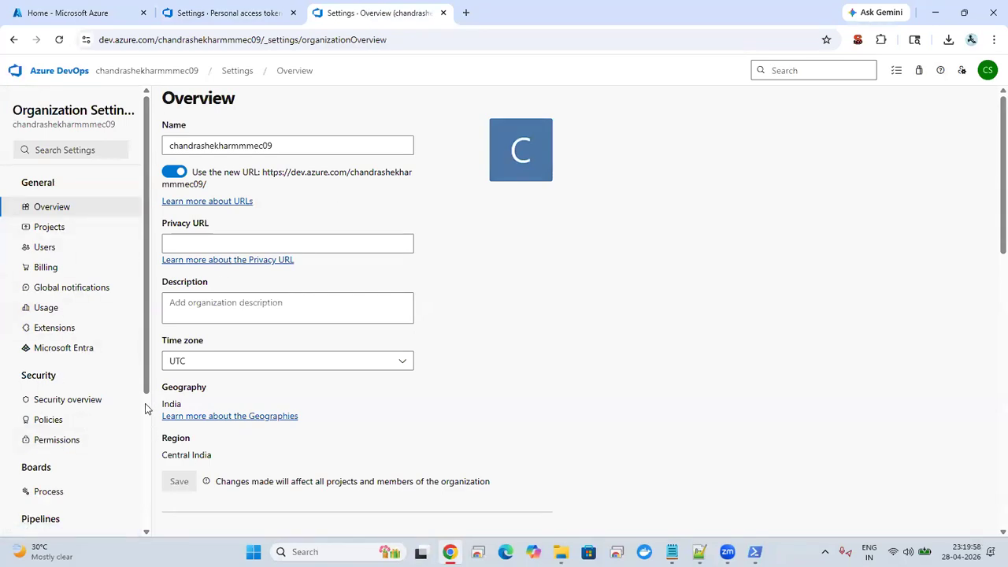
click(220, 13)
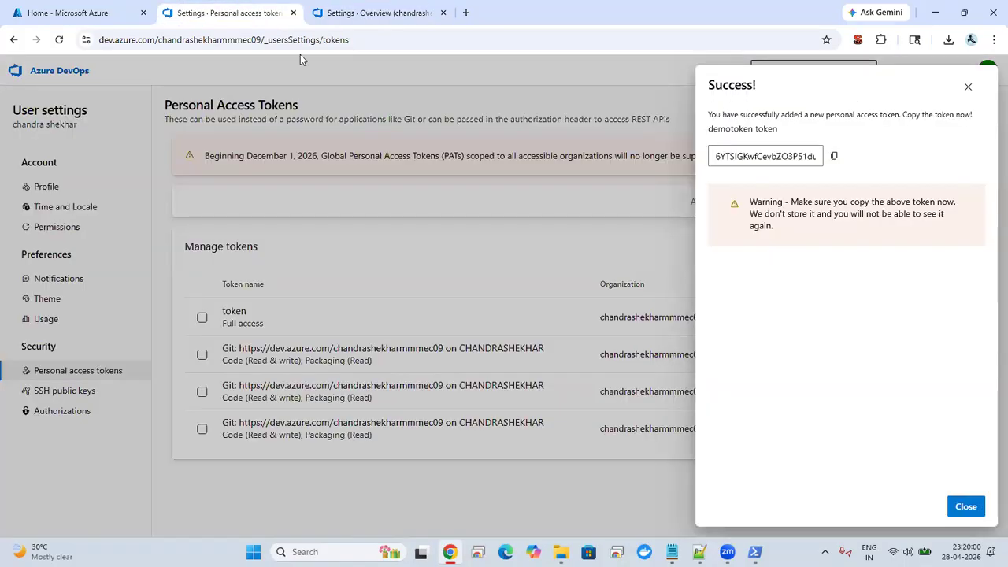
click(967, 85)
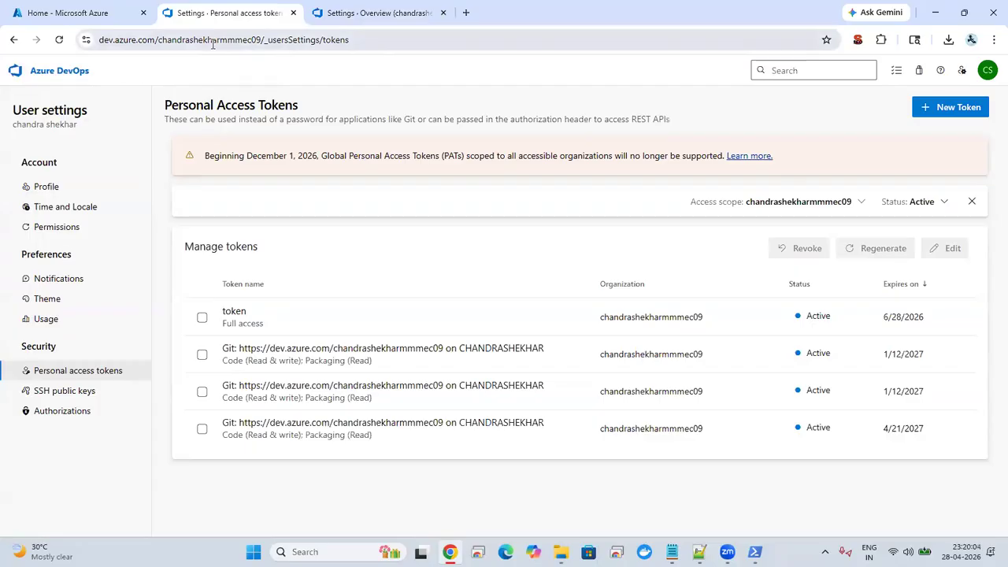
From the organization's home page, open DemoProject's settings and view the Default pool under Agent pools
click(107, 19)
click(205, 12)
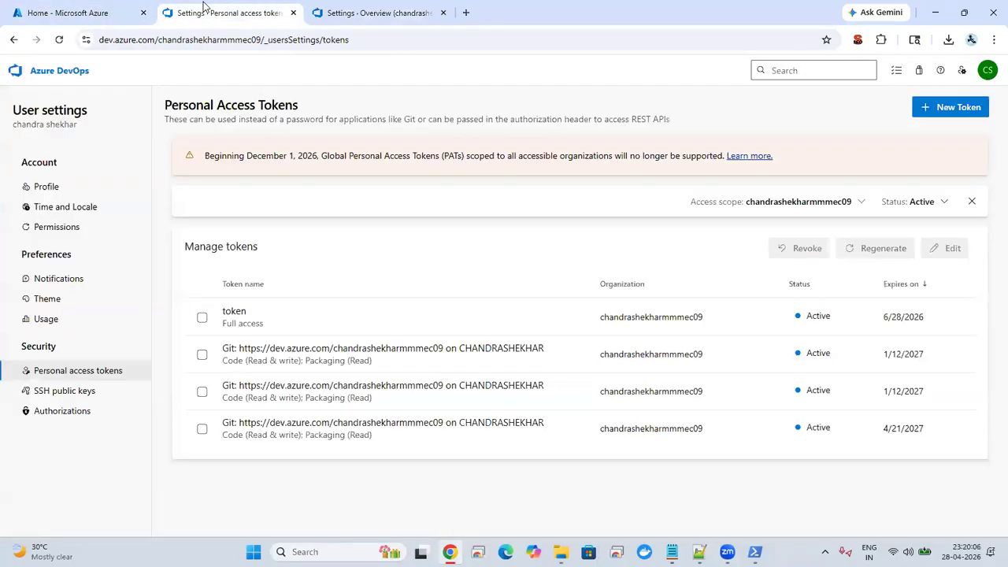
click(330, 15)
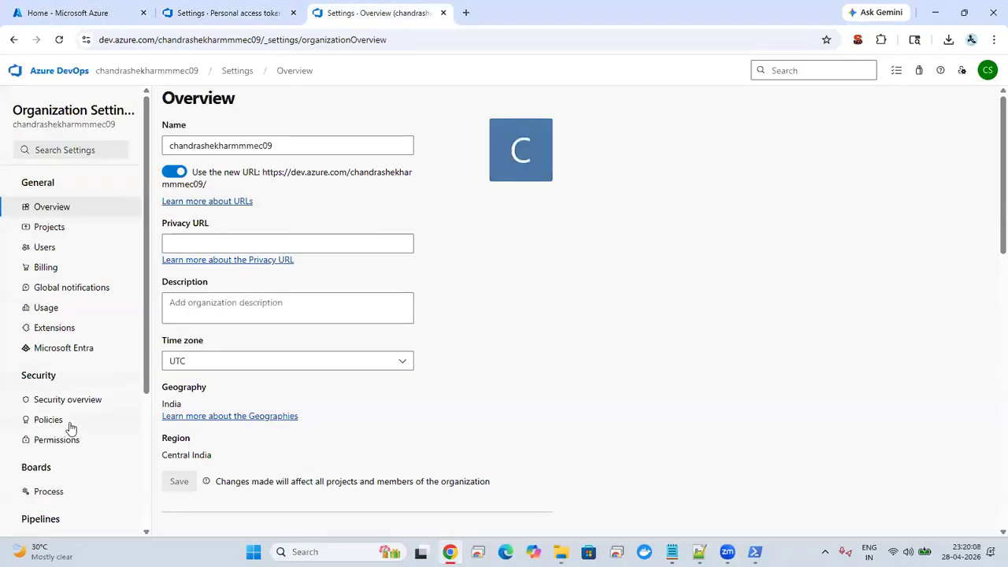
click(163, 79)
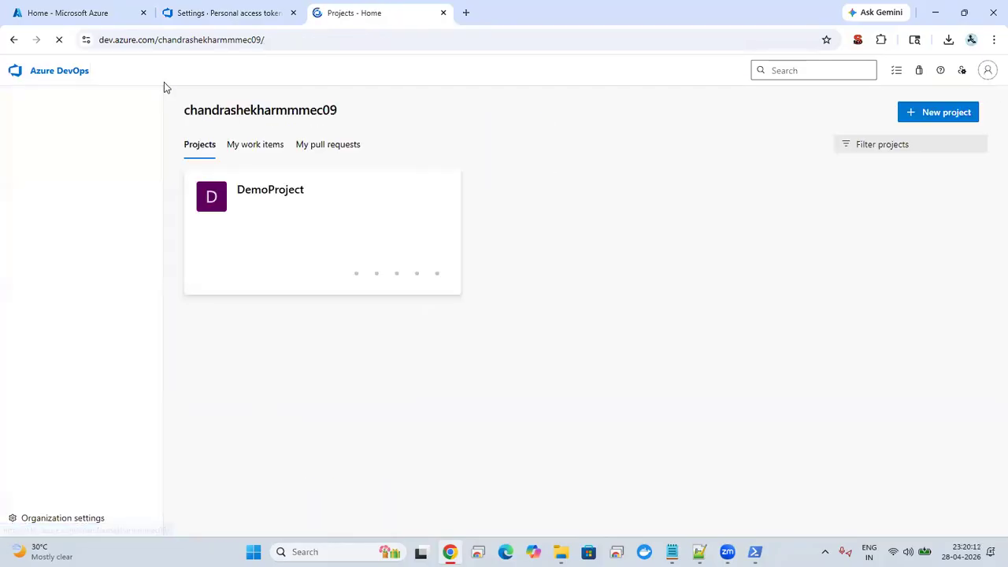
click(252, 198)
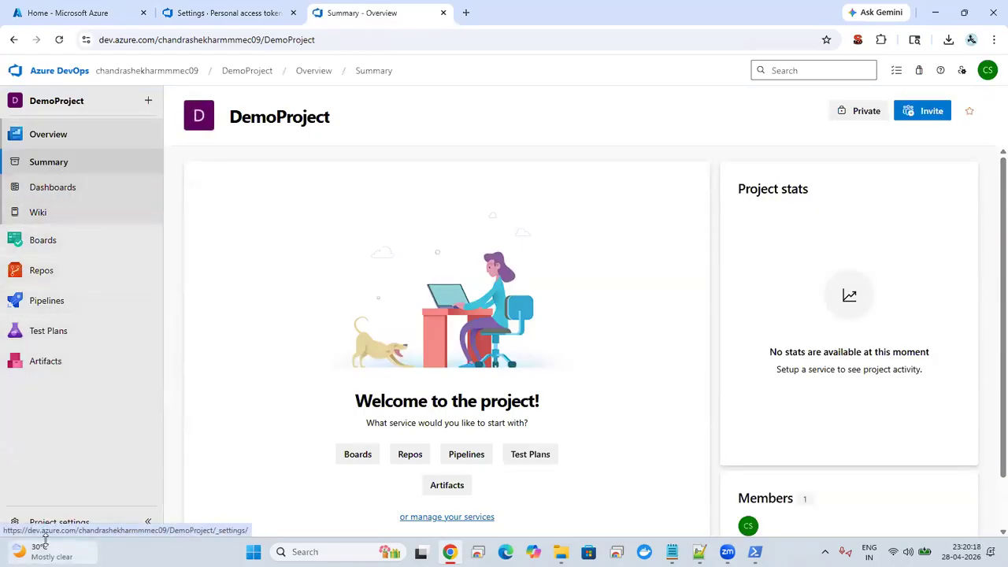
click(67, 523)
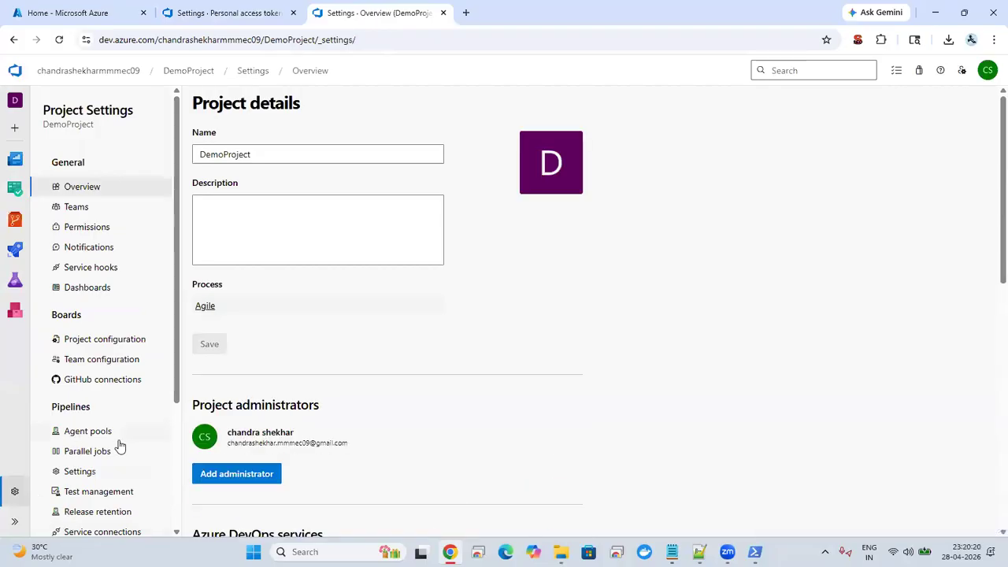
click(114, 433)
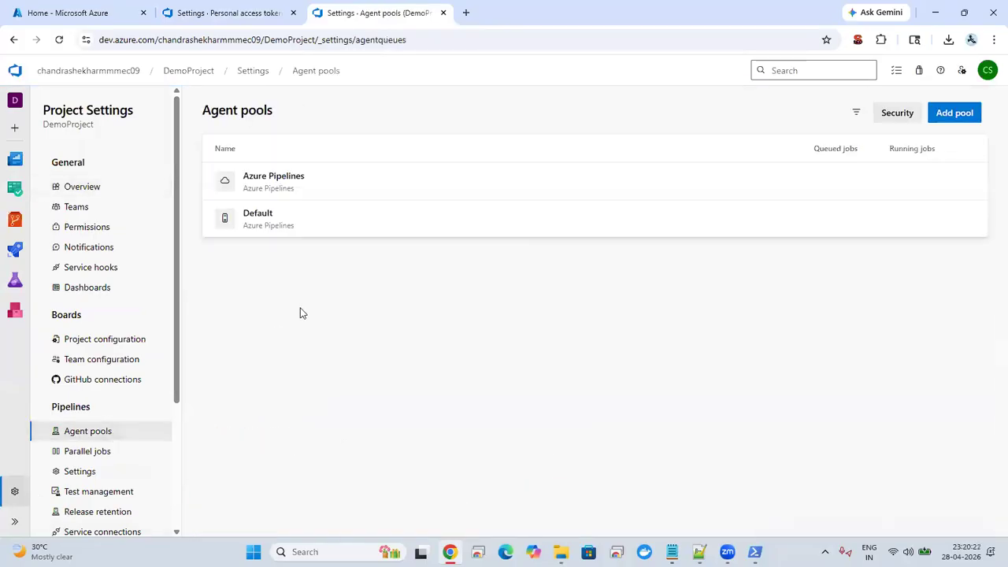
click(457, 220)
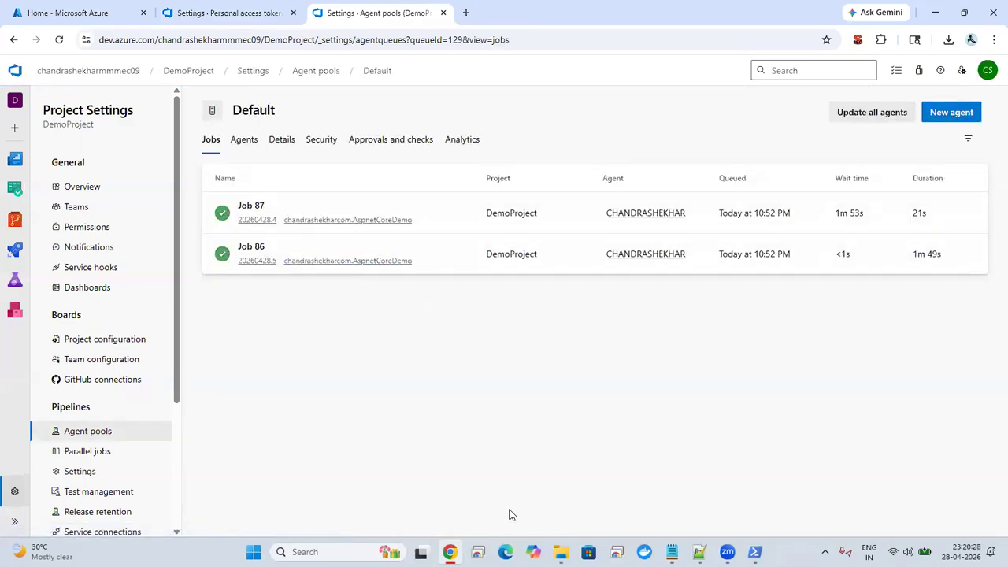
Switch to PowerShell, accept the default agent pool, and check the Default pool's agents in Chrome before returning to PowerShell
click(754, 551)
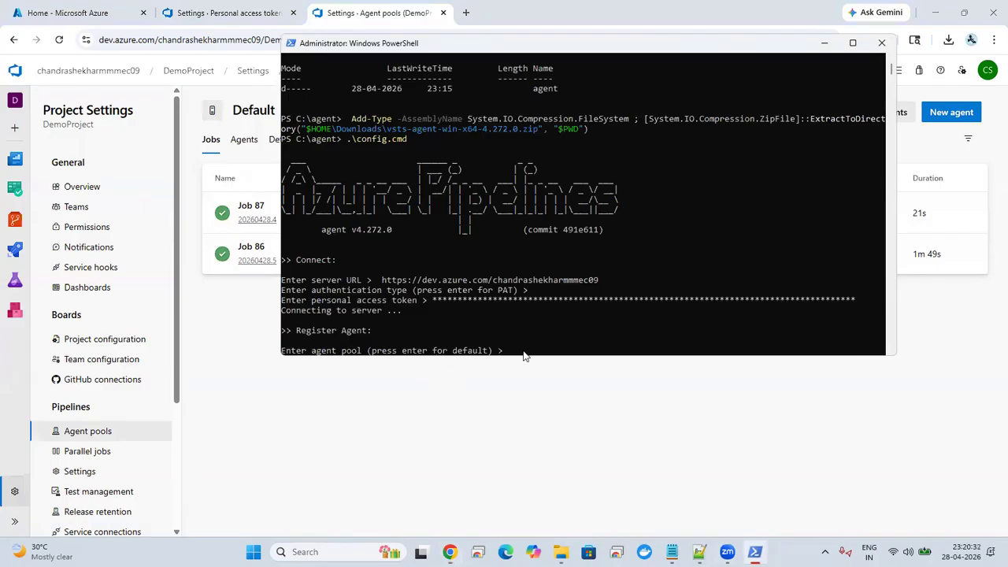
key(Return)
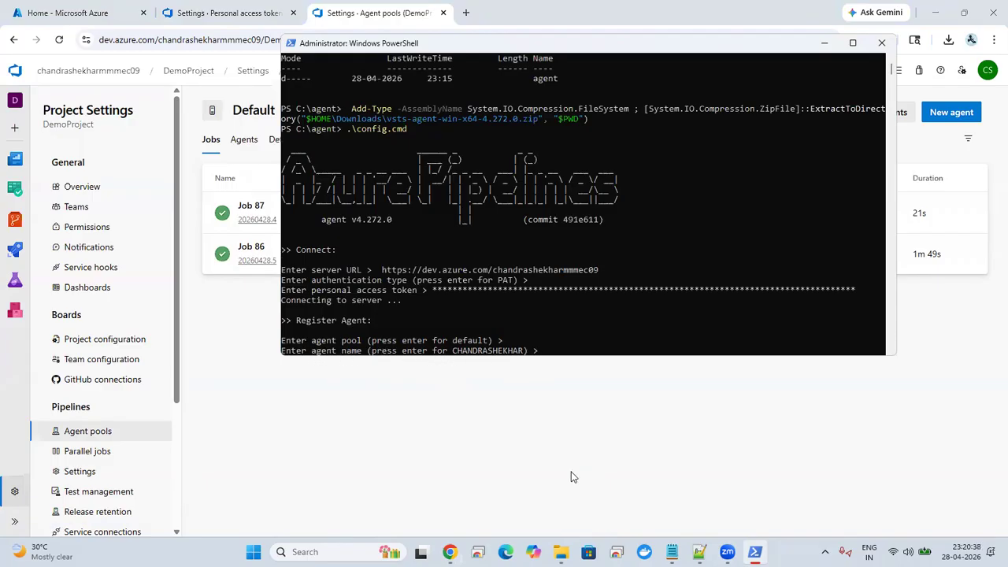
click(754, 551)
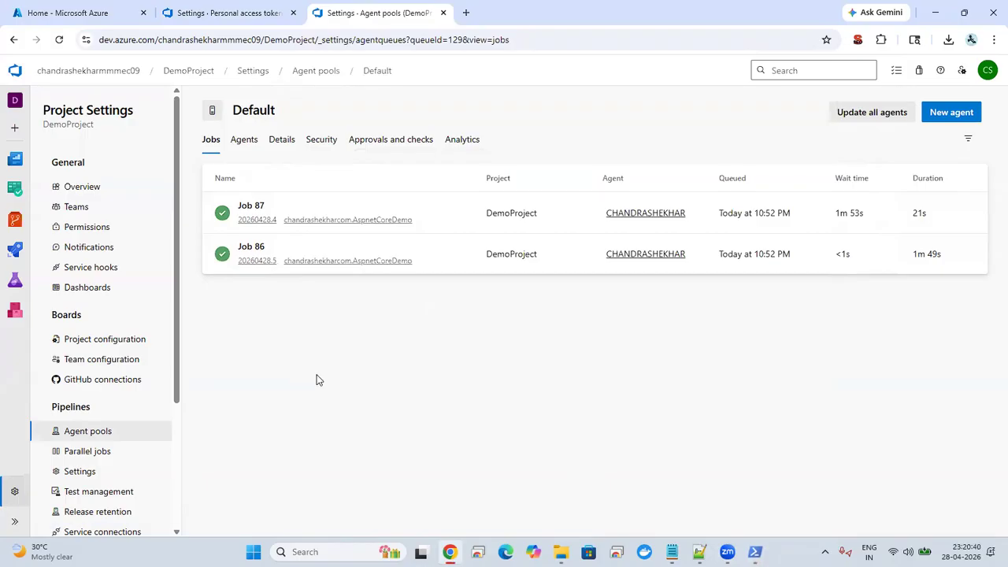
click(255, 143)
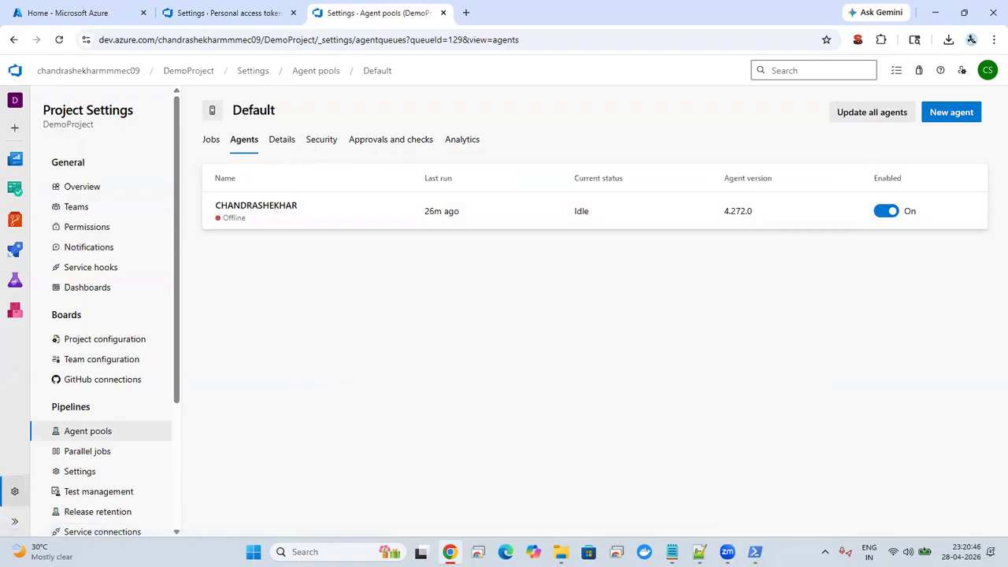
click(755, 551)
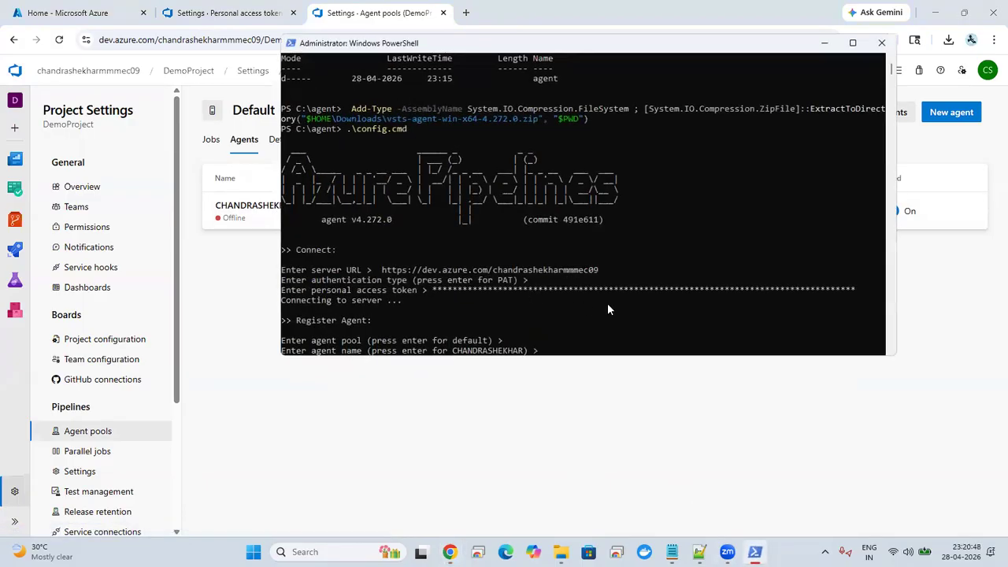
Try to register the agent under the default name while repeatedly declining to replace the existing agent
key(Return)
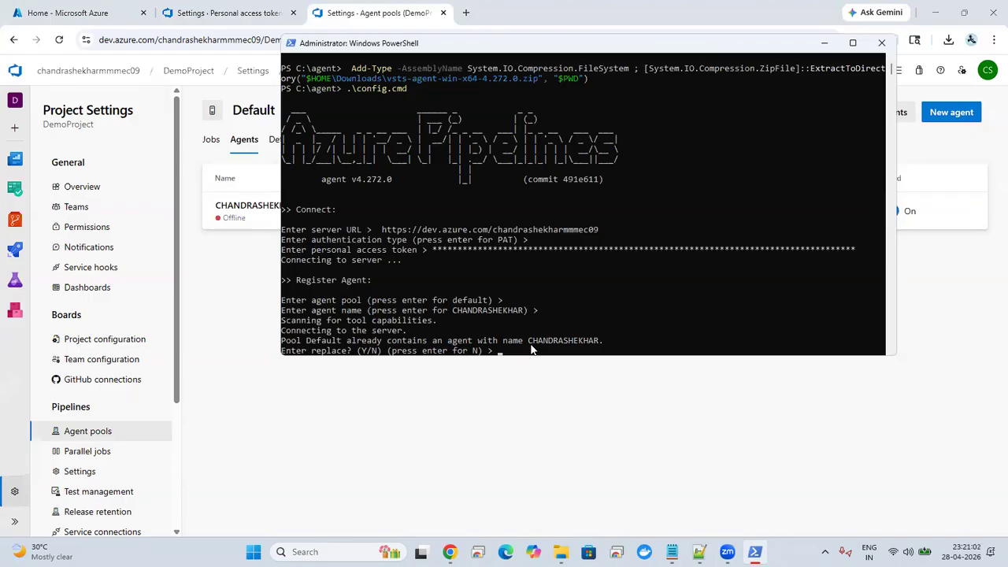
text(n)
key(Return)
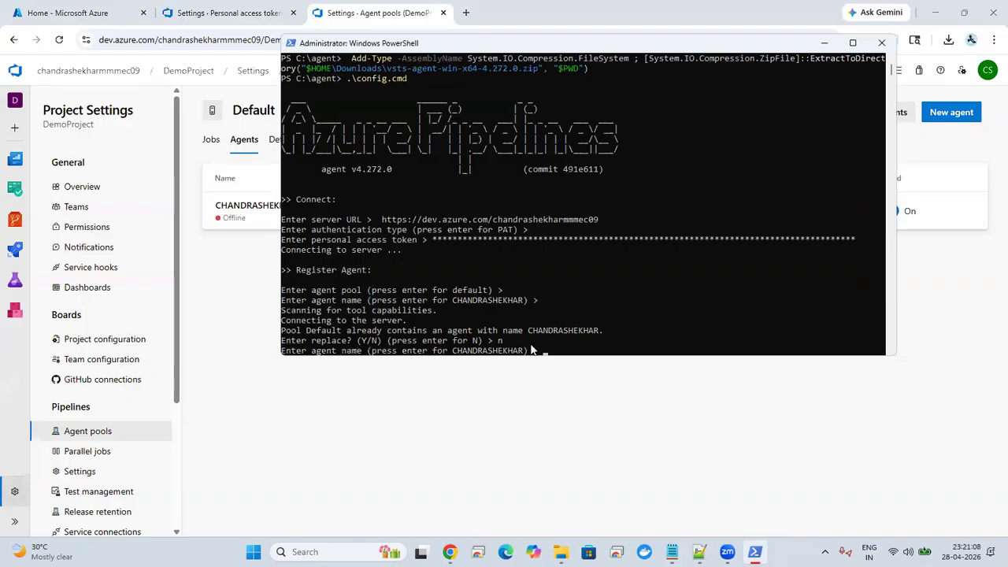
key(Return)
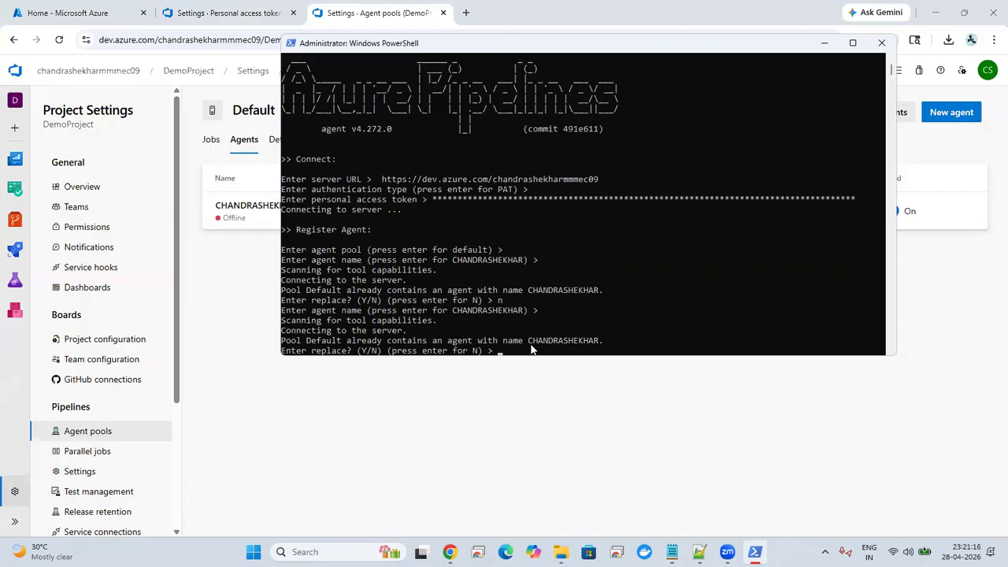
text(n)
key(Return)
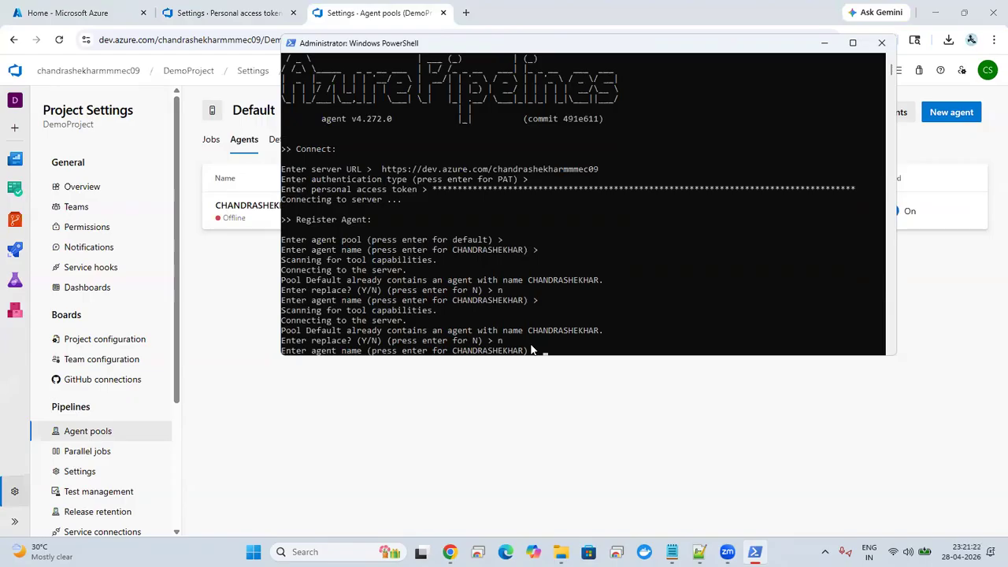
key(Return)
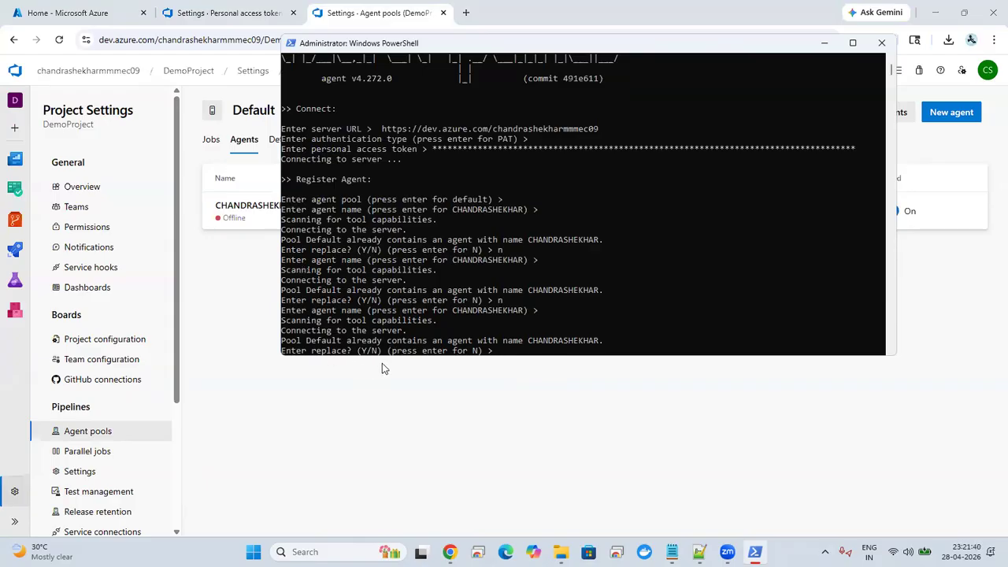
text(n)
key(Return)
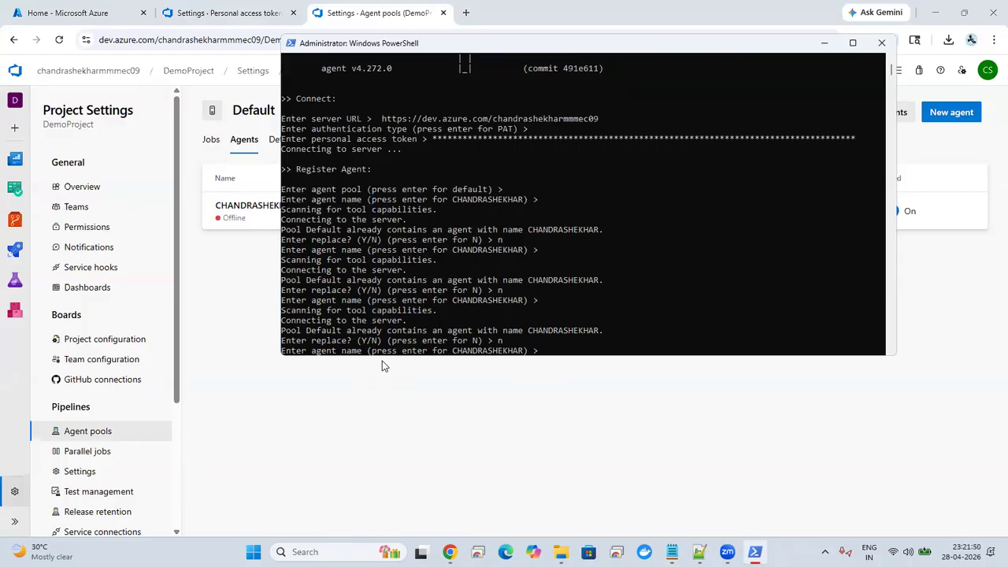
key(Return)
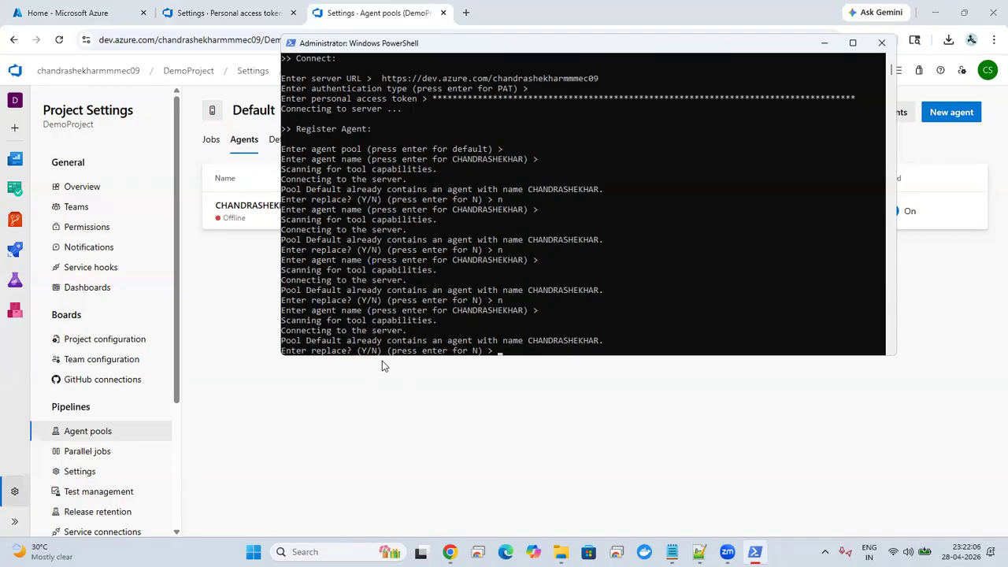
text(n)
key(Return)
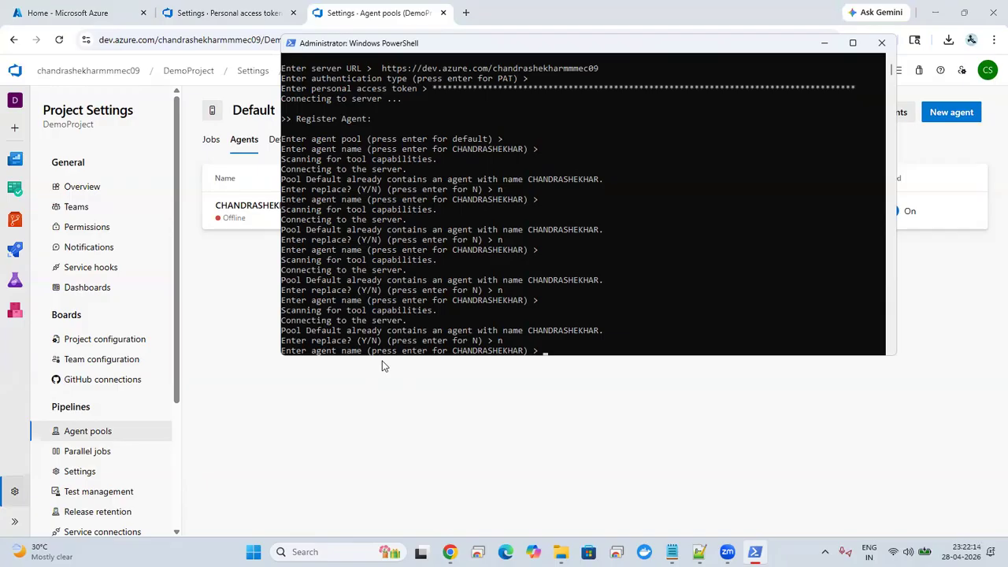
key(Return)
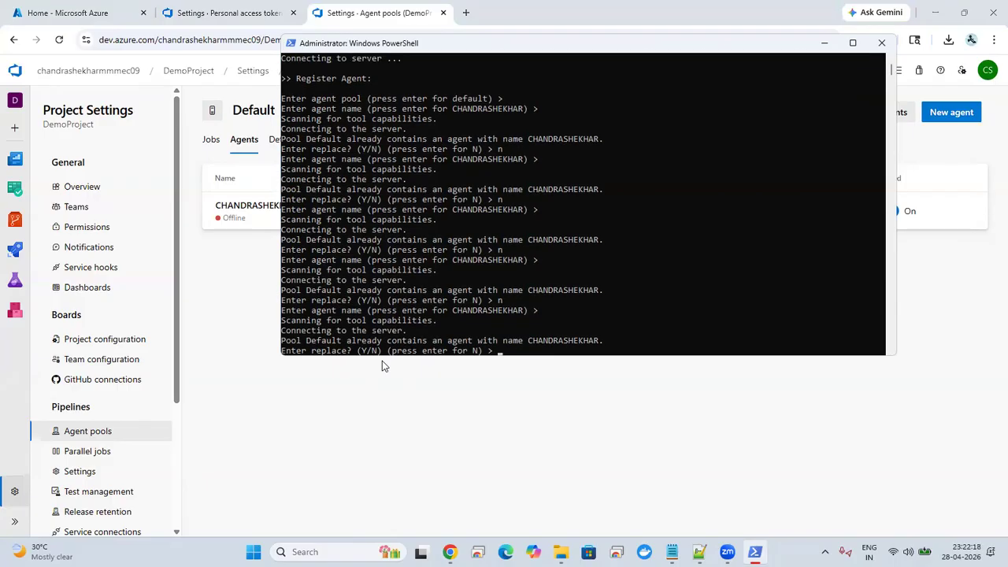
key(Return)
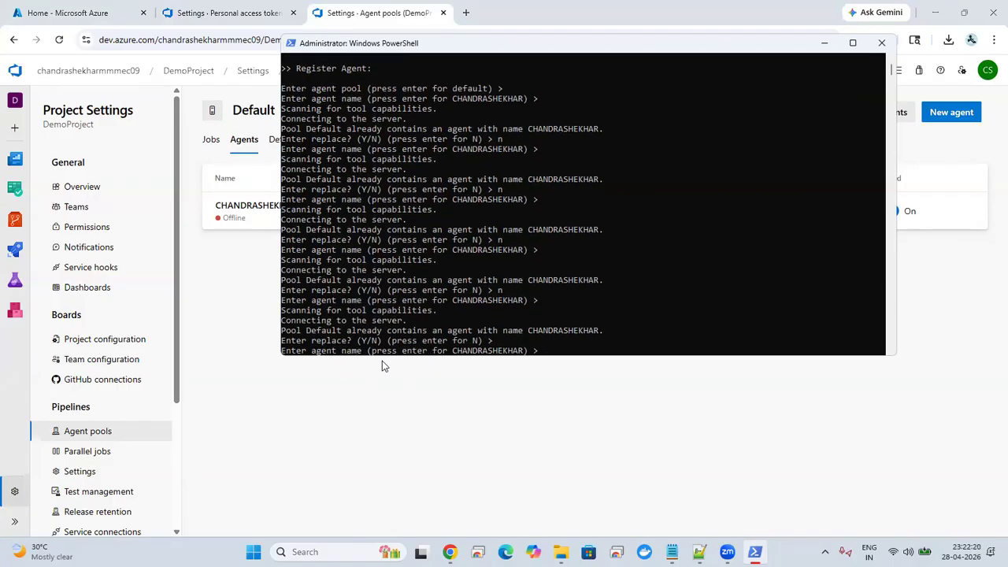
Register the agent under the default name, replacing the existing agent, and accept _work as the work folder
key(Return)
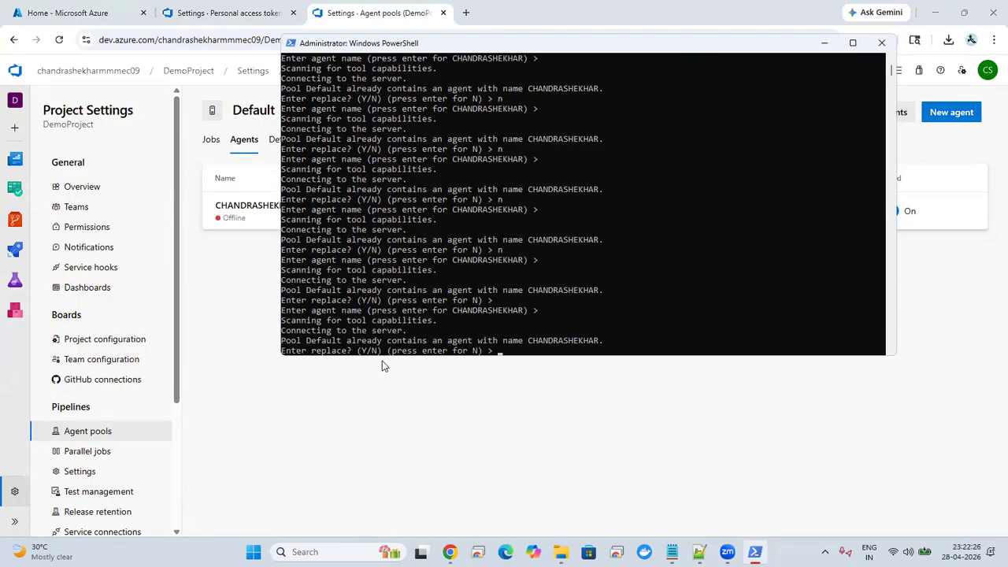
text(y)
key(Return)
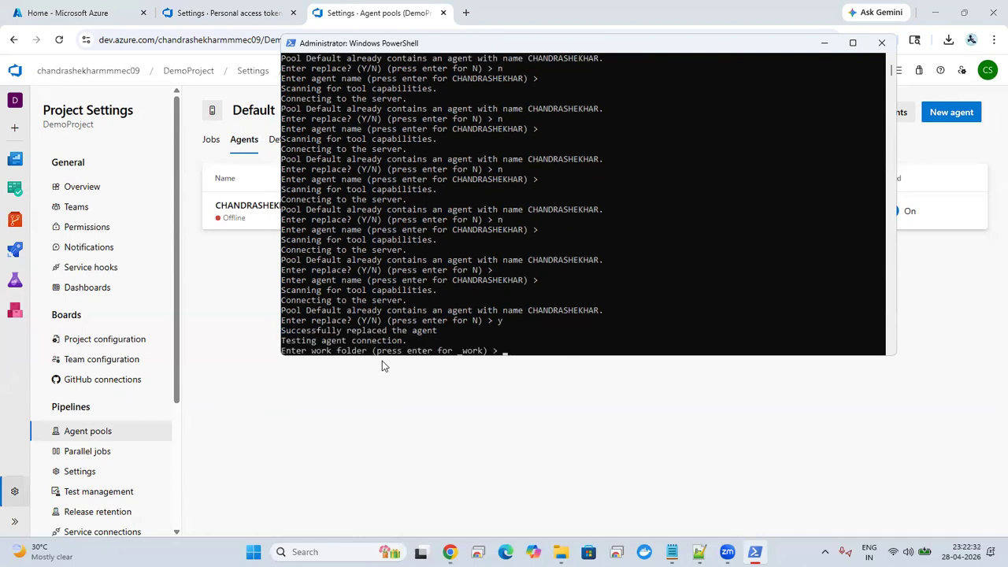
key(Return)
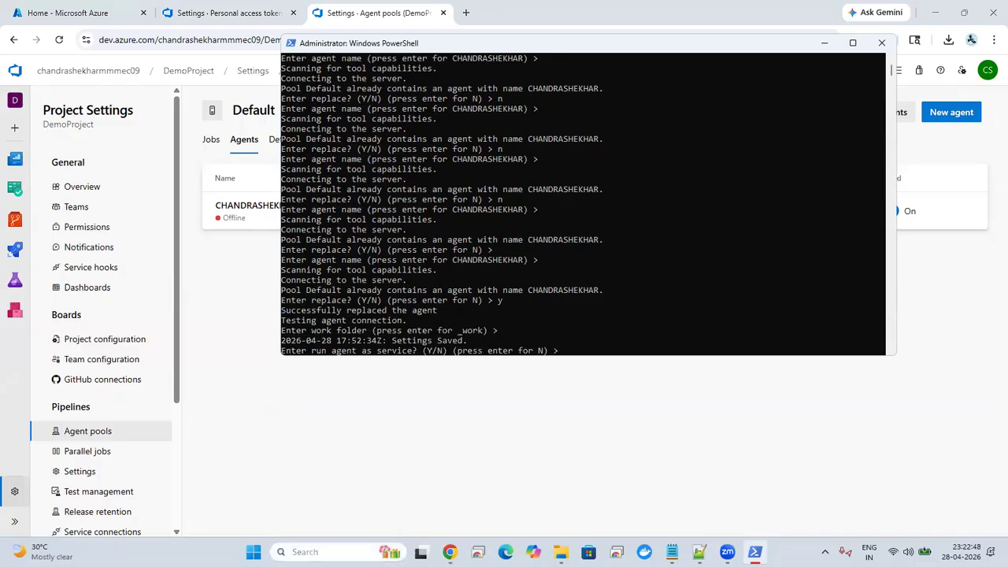
Search Windows for services, view the list of local services, and close the Services window
click(330, 551)
text(services)
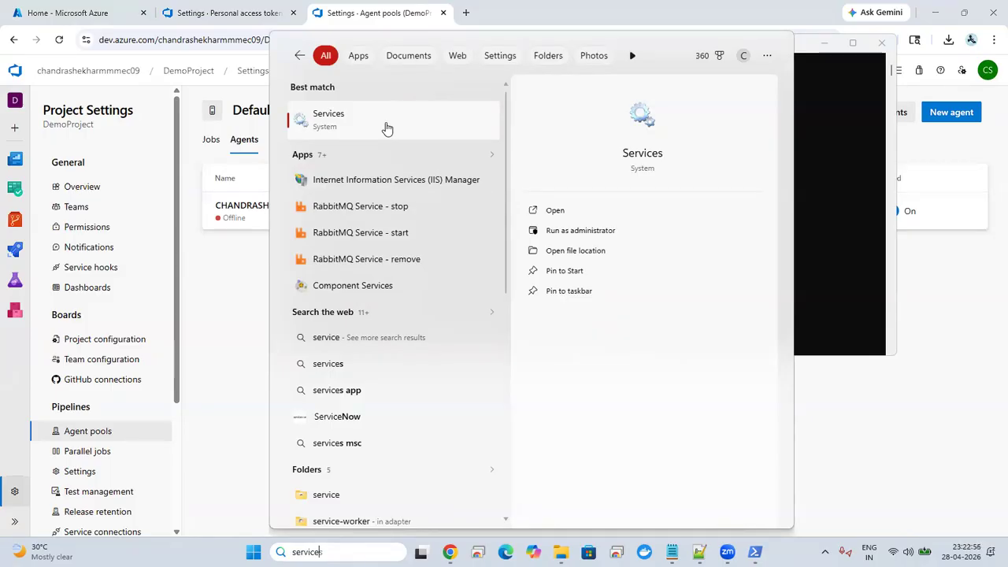
click(387, 126)
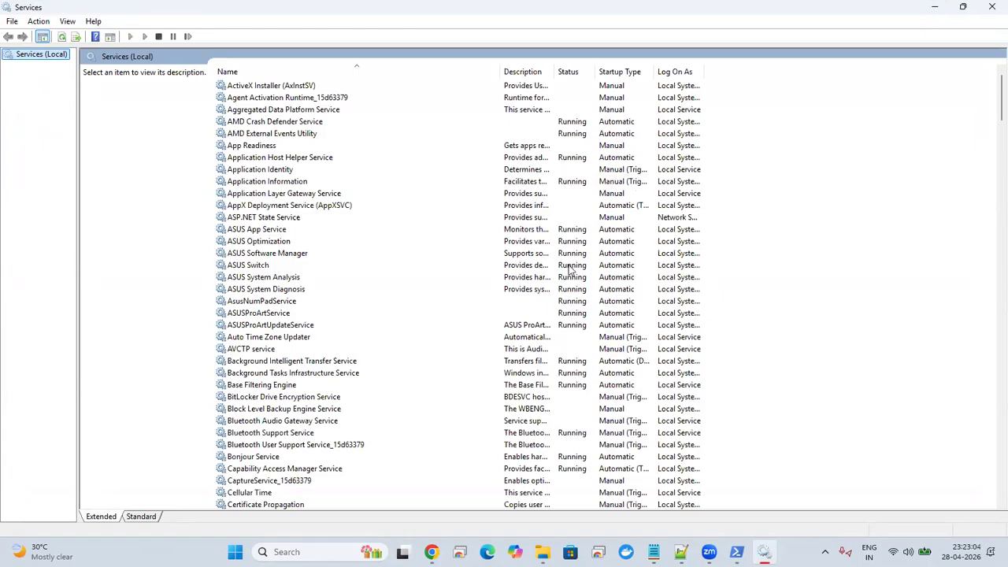
click(991, 6)
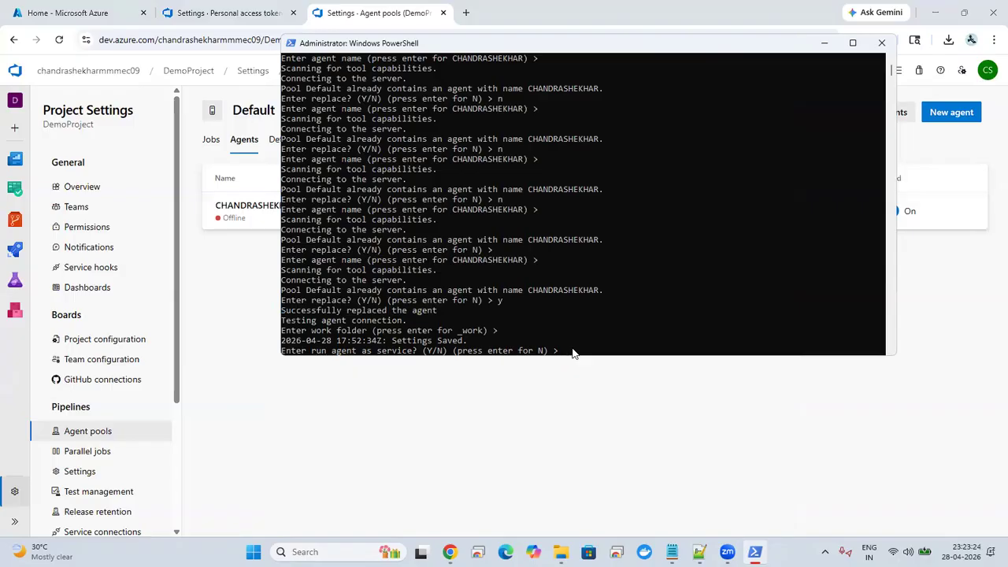
Accept the default N for running the agent as a service and for configuring autologon with startup
key(Return)
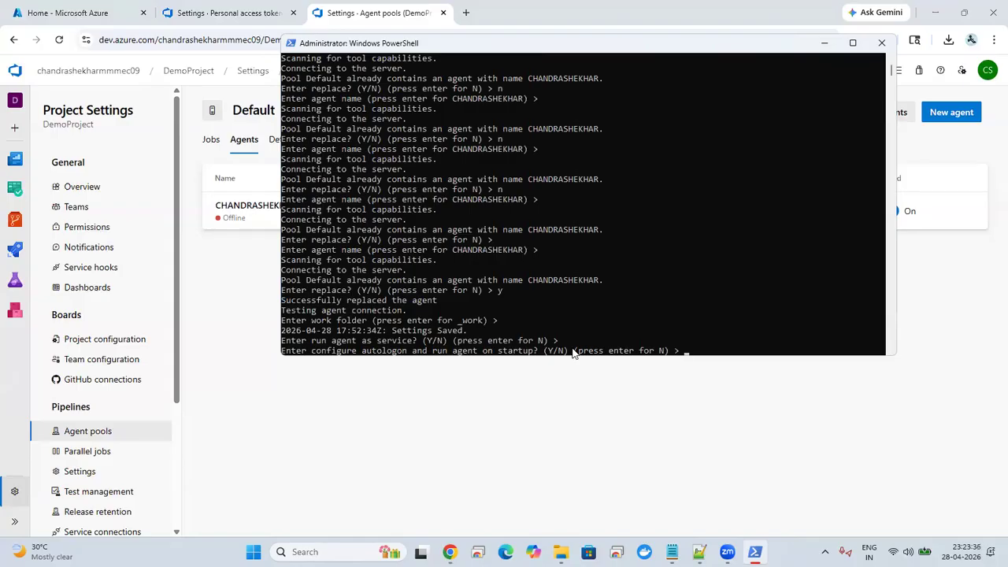
key(Return)
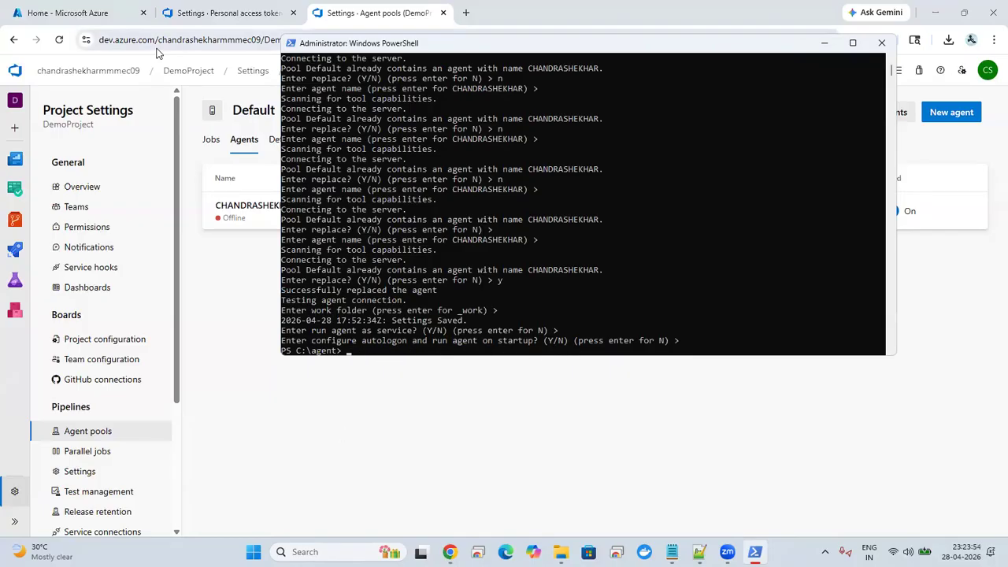
In Chrome, open the new-agent instructions for the Default pool and copy the .\run.cmd command for running the agent interactively
click(227, 12)
click(374, 11)
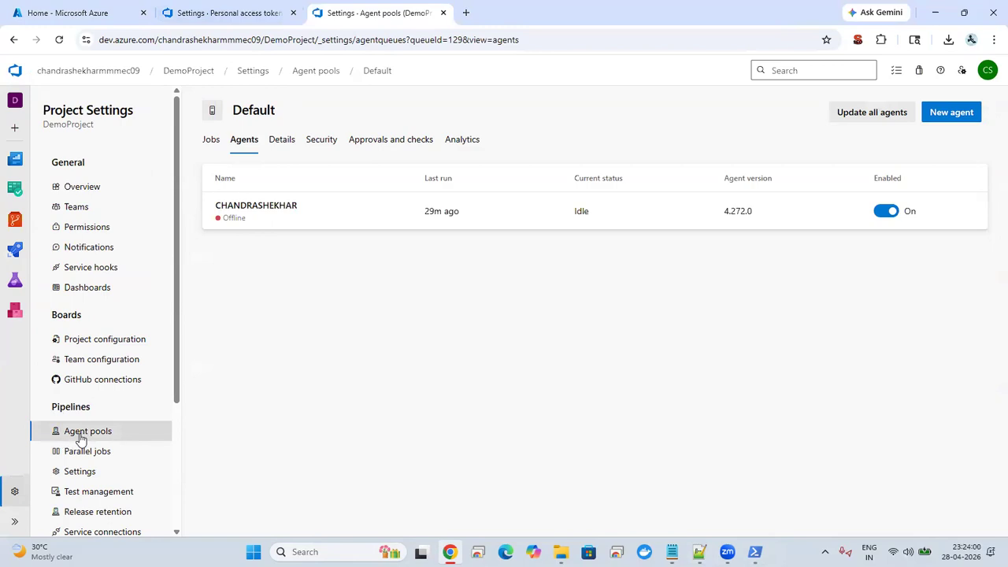
click(958, 118)
drag(757, 425, 949, 118)
click(949, 116)
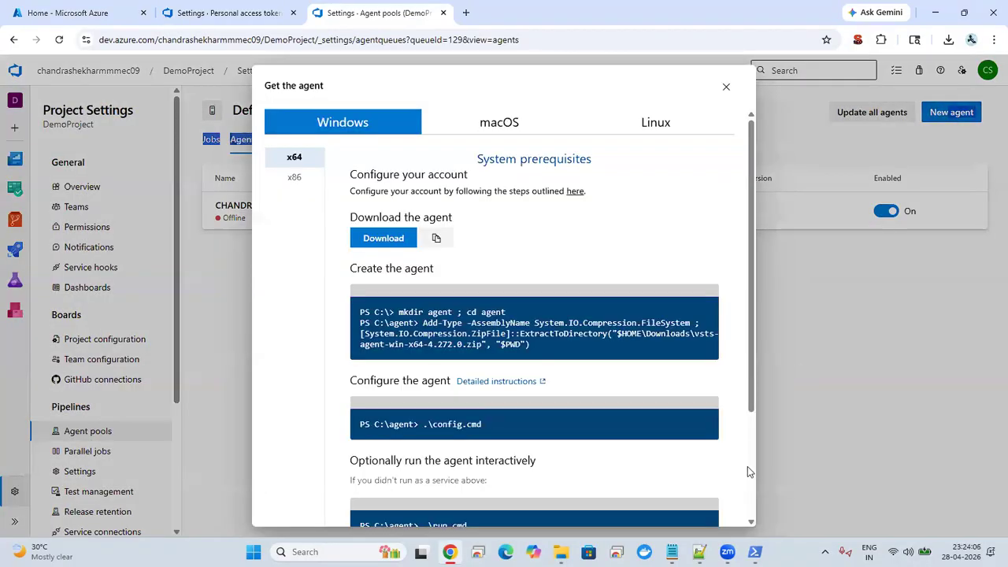
scroll(748, 464, down, 3)
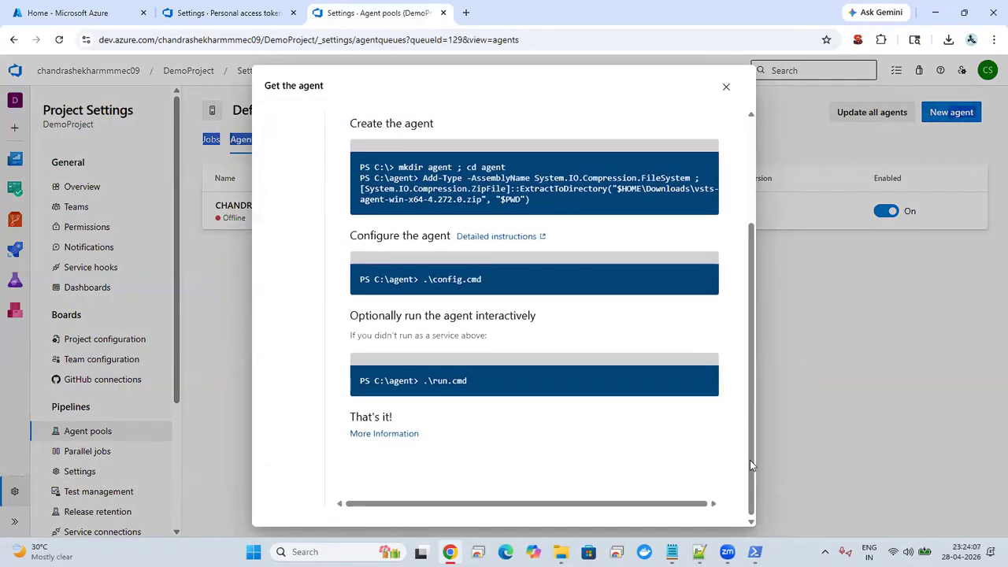
click(424, 378)
drag(423, 378, 490, 381)
key(super+c)
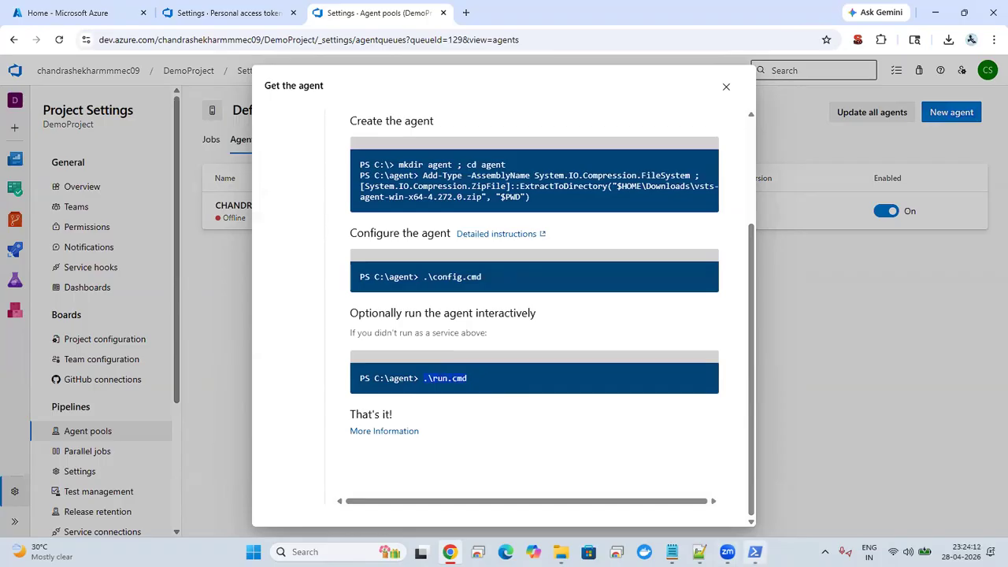
Switch to PowerShell and run .\run.cmd in C:\agent to start the agent interactively, checking the pool's agent list before executing it
click(754, 551)
right_click(395, 353)
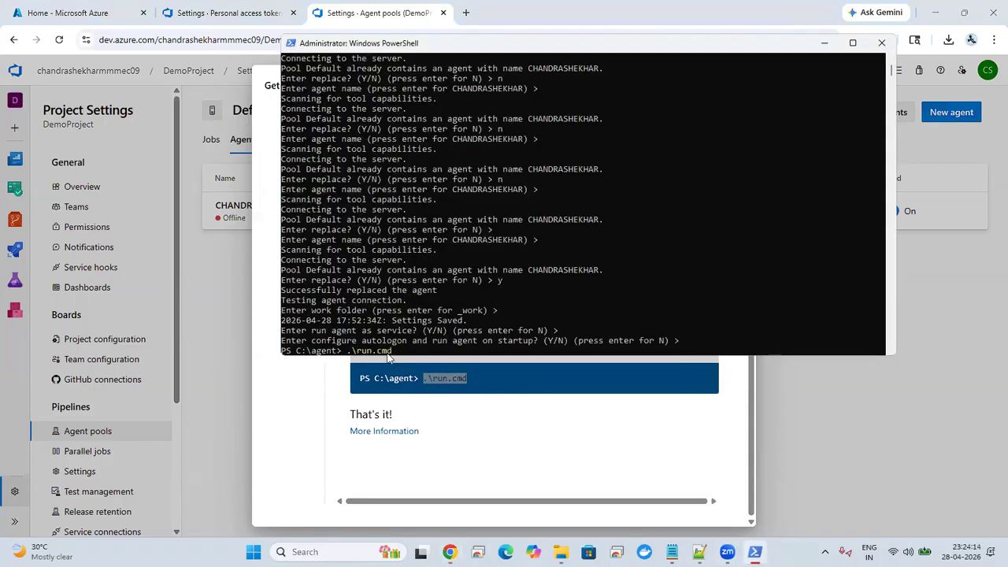
click(210, 259)
click(210, 259)
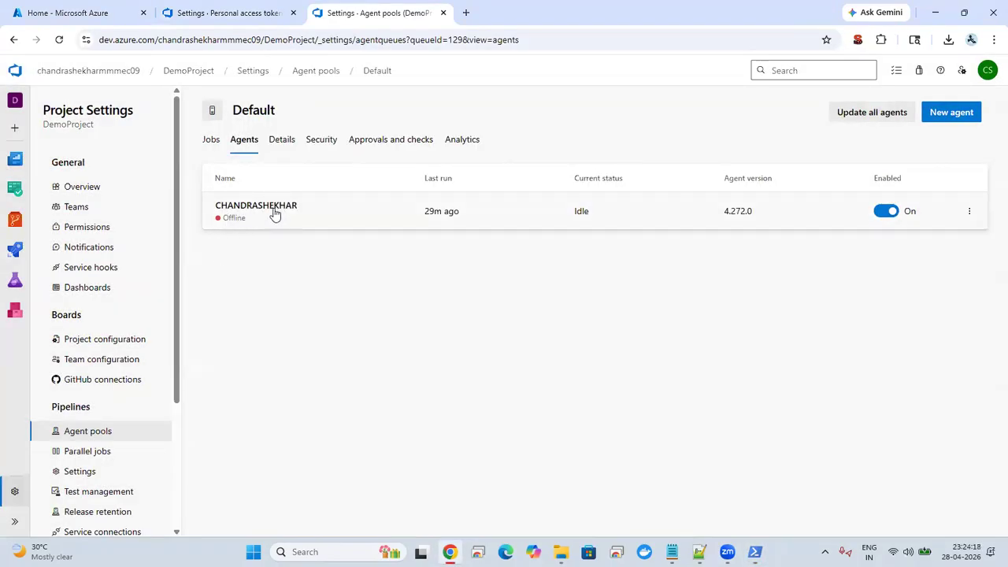
click(754, 551)
key(Return)
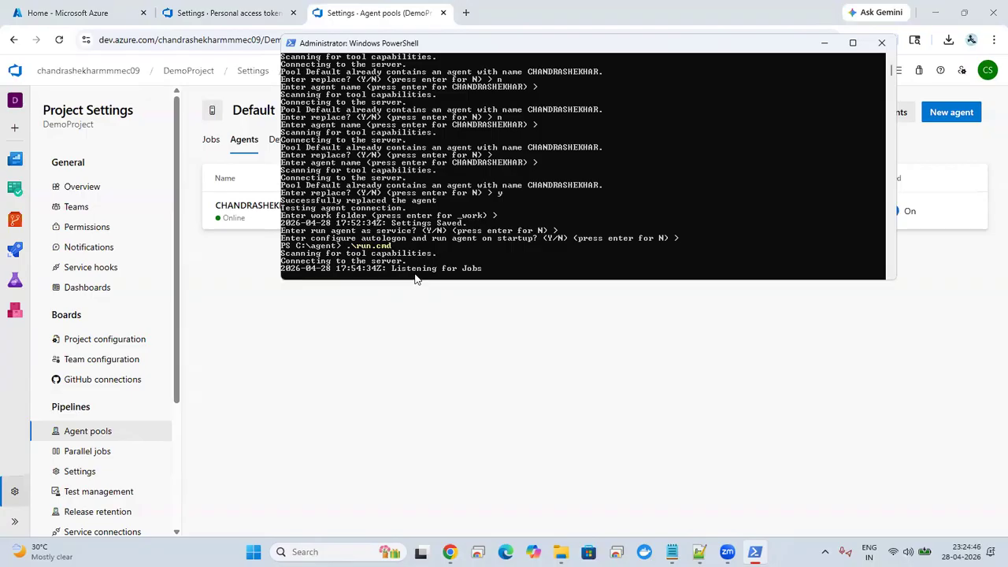
Check the agent's status in the Default pool in Chrome and compare it with the PowerShell output in a maximized window
click(243, 254)
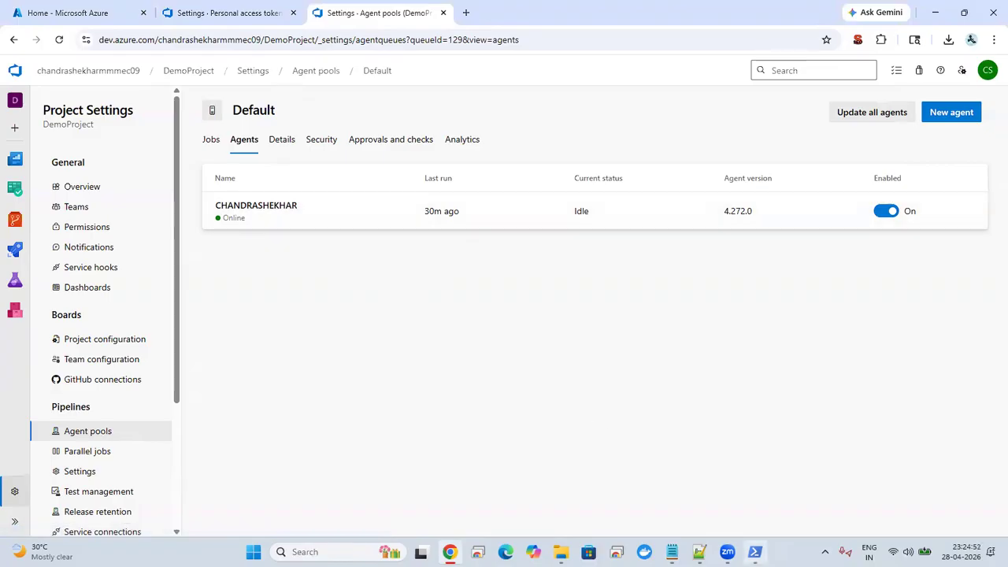
click(754, 552)
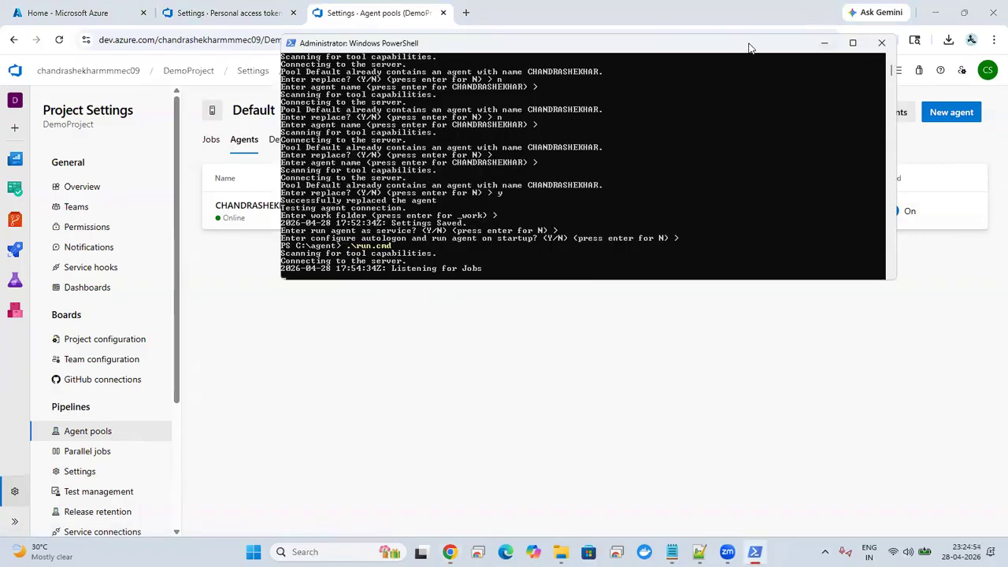
drag(749, 48, 760, 150)
click(862, 144)
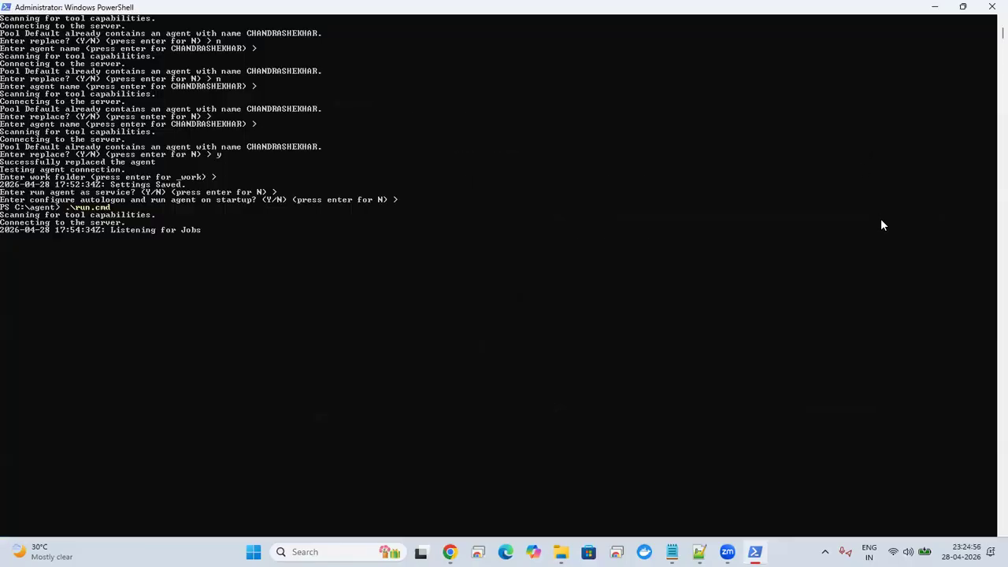
click(754, 551)
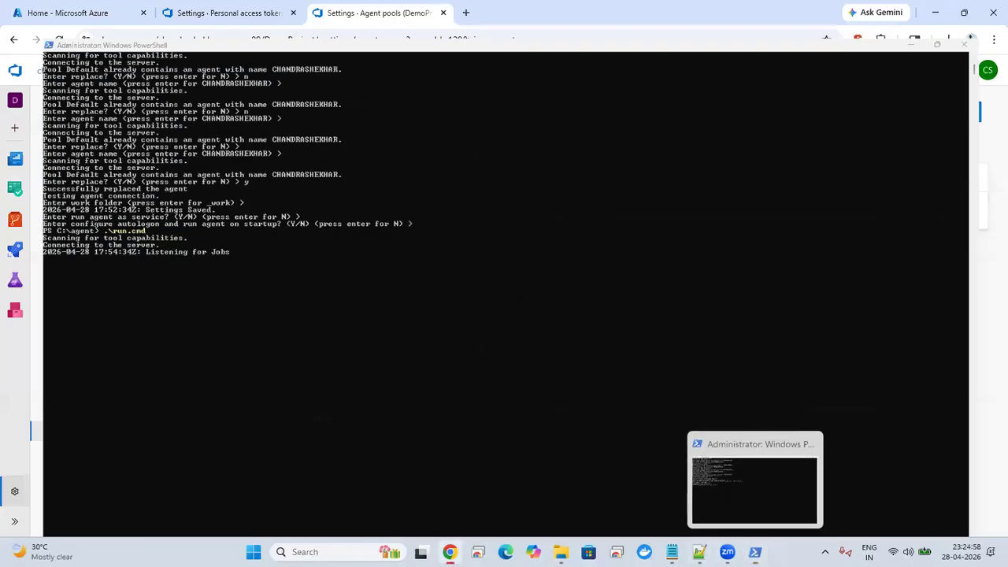
click(233, 7)
click(348, 8)
Review the Windows x64 agent instructions against the PowerShell output, glance at the personal access tokens, and close the instructions
click(952, 113)
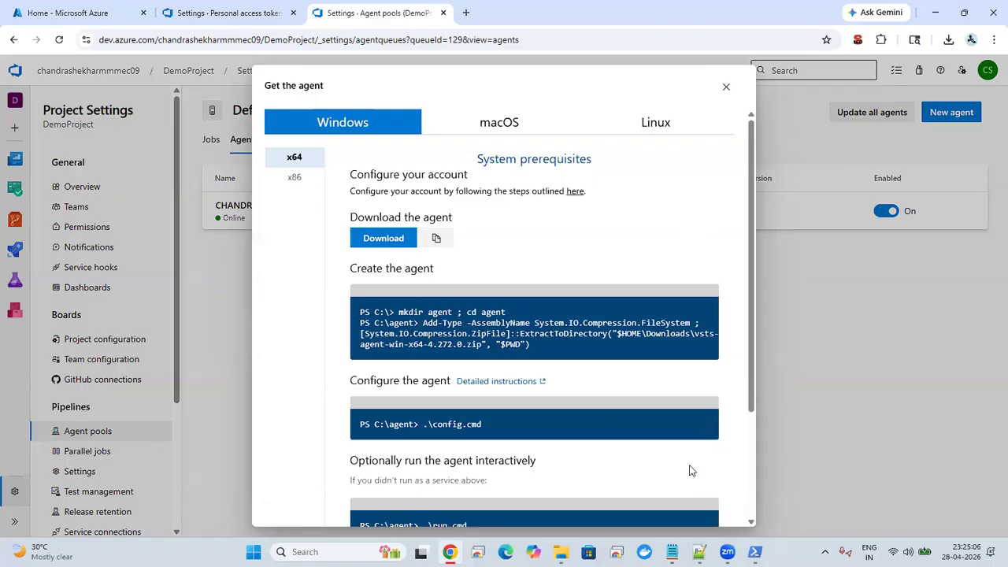
click(755, 551)
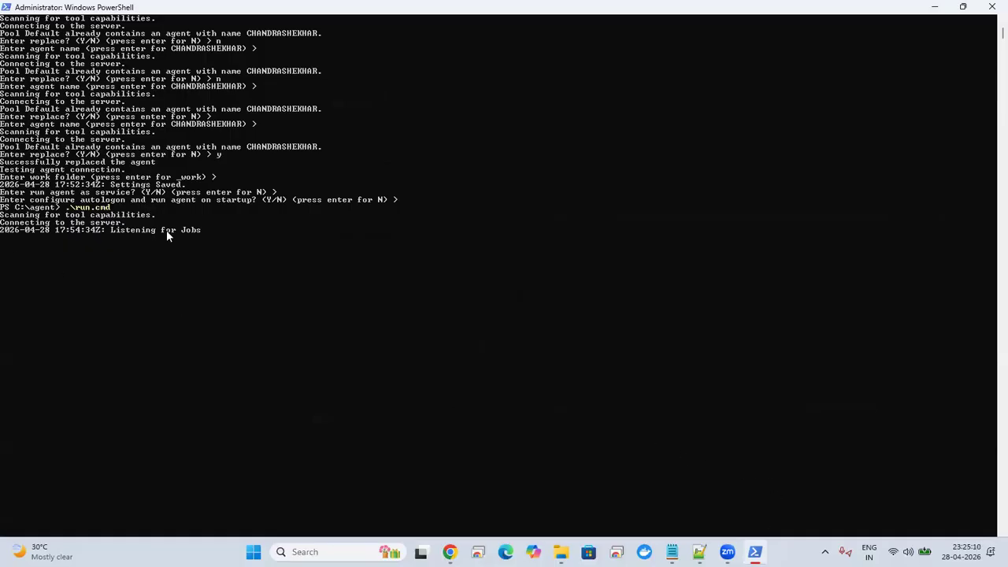
click(962, 7)
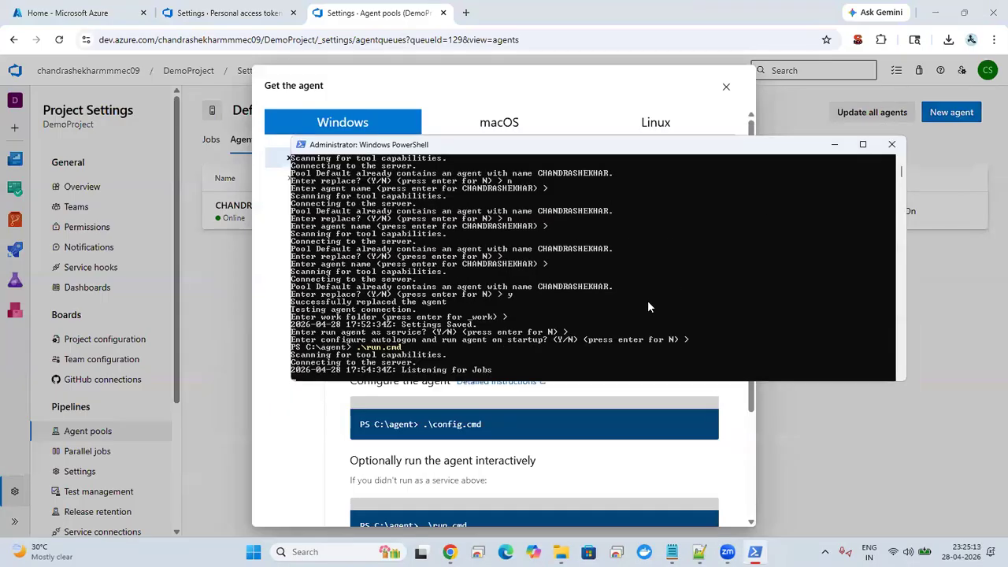
click(243, 12)
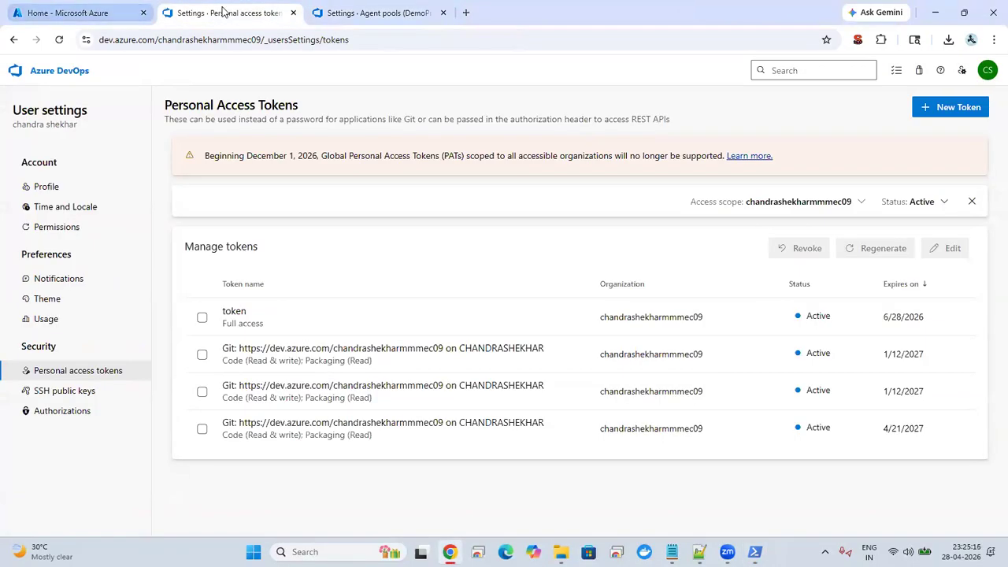
click(380, 7)
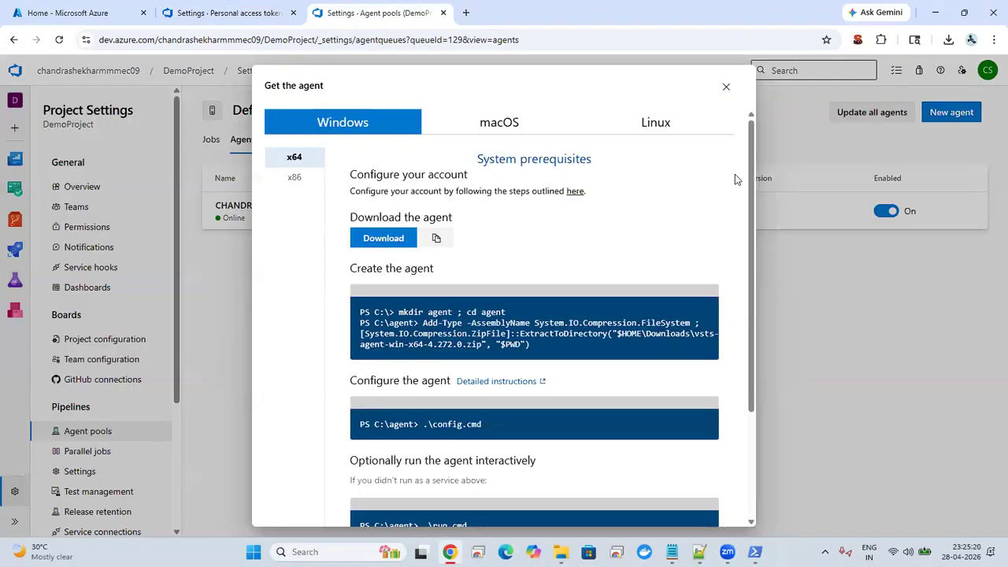
click(726, 86)
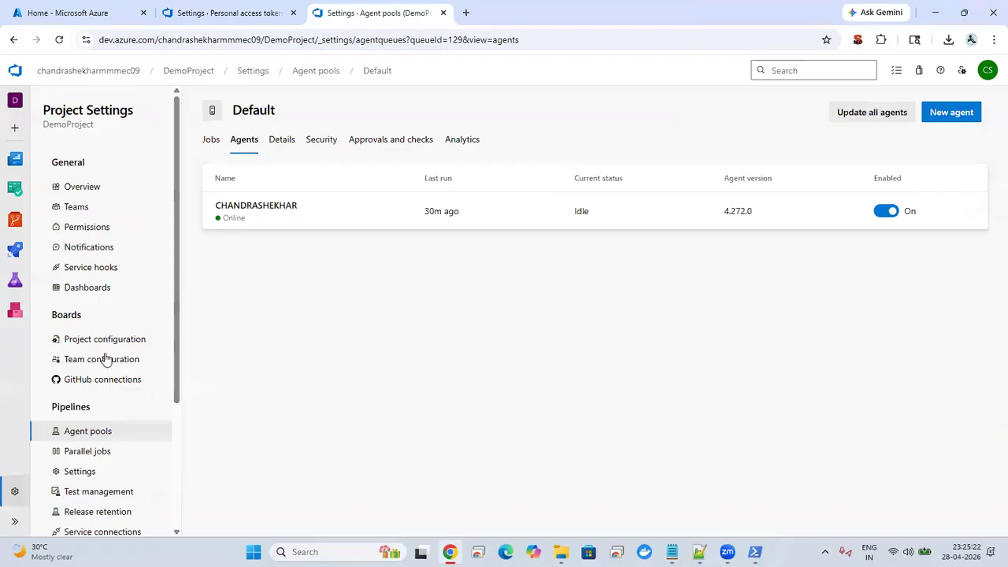
Create a new pipeline in DemoProject using GitHub as the code source and AspnetCoreDemo as the repository
scroll(176, 418, down, 3)
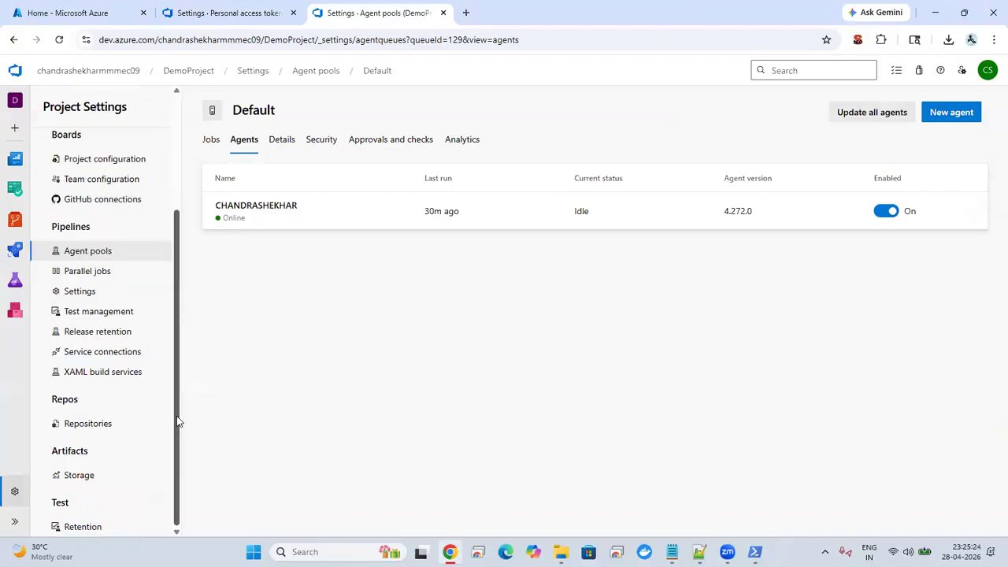
click(17, 222)
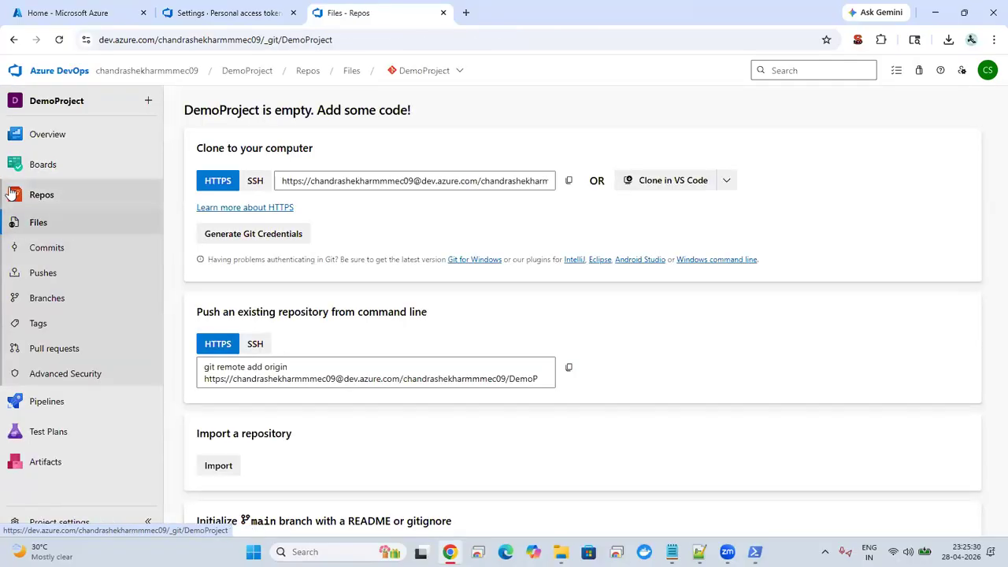
click(60, 404)
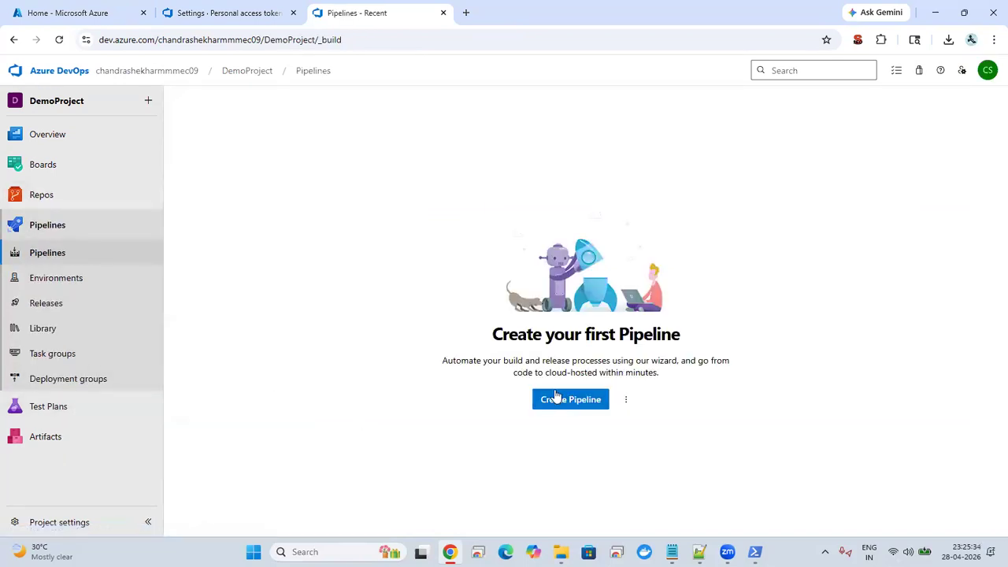
click(560, 400)
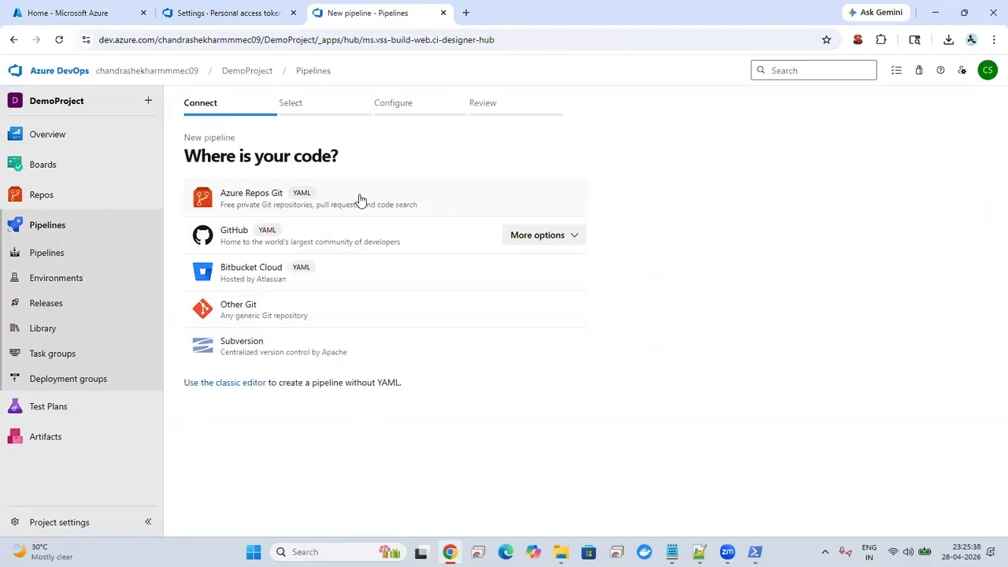
click(338, 237)
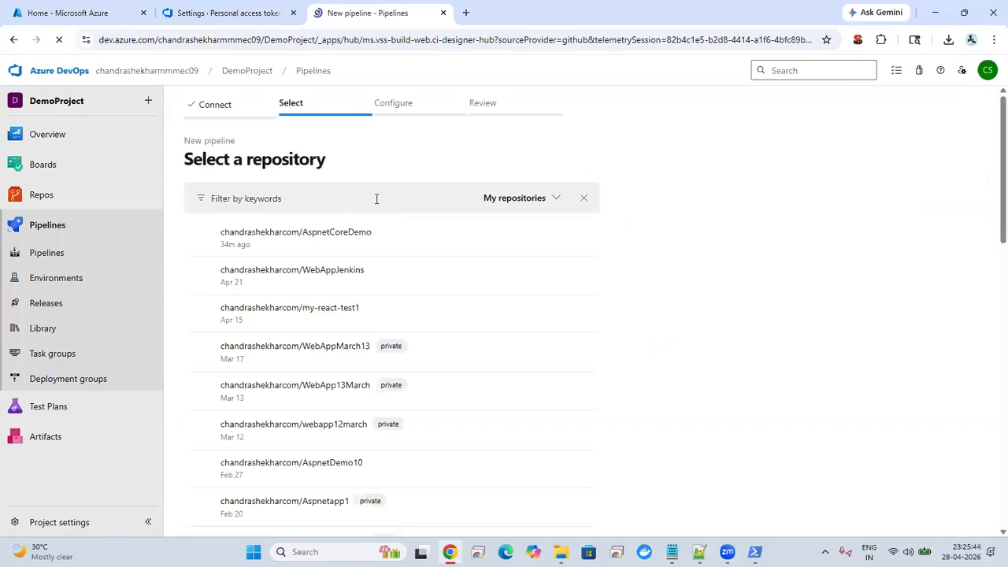
click(352, 237)
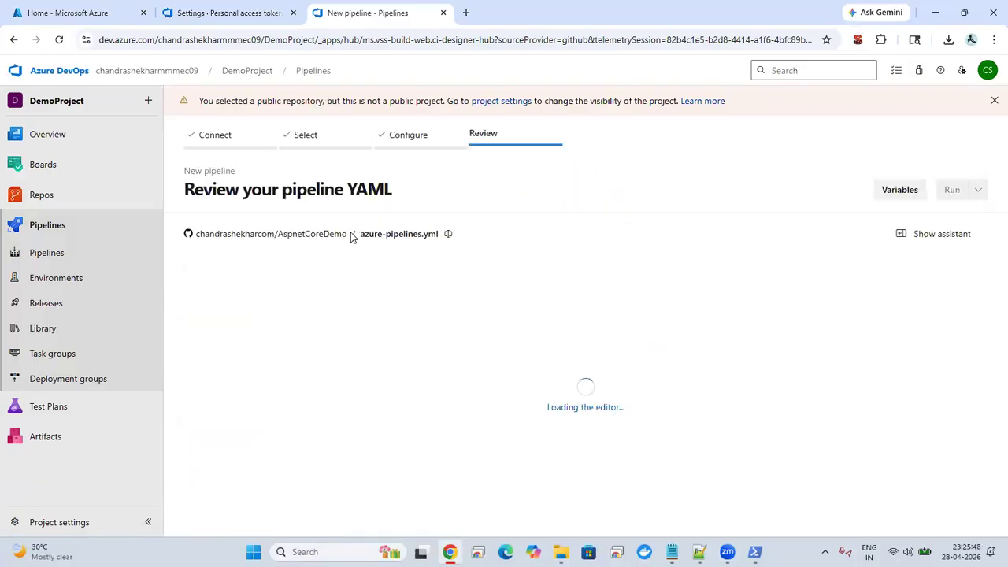
Read through azure-pipelines.yml, examining its trigger, pool, variables and build tasks
click(415, 334)
key(Down)
key(Down)
key(Down)
key(Down)
key(Down)
key(Down)
key(Down)
key(Down)
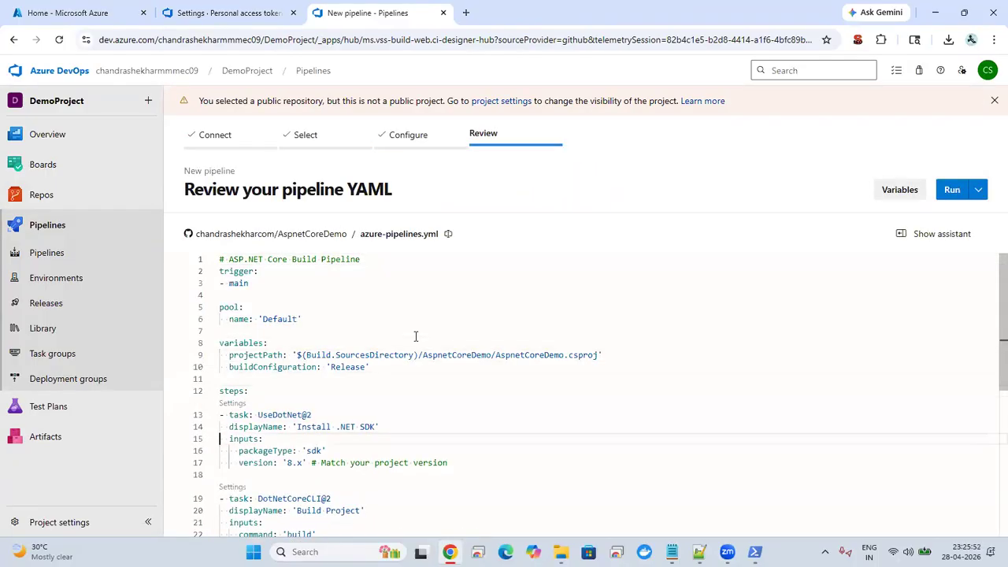
key(Down)
key(Down)
key(Down)
key(Down)
key(Down)
key(Down)
key(Down)
key(Down)
key(Down)
key(Down)
key(Up)
key(Up)
key(Up)
key(Up)
key(Up)
key(Up)
key(Up)
key(Up)
key(Up)
key(Up)
key(Up)
key(Up)
key(Up)
key(Up)
key(Up)
key(Up)
key(Up)
key(Up)
key(Up)
key(Up)
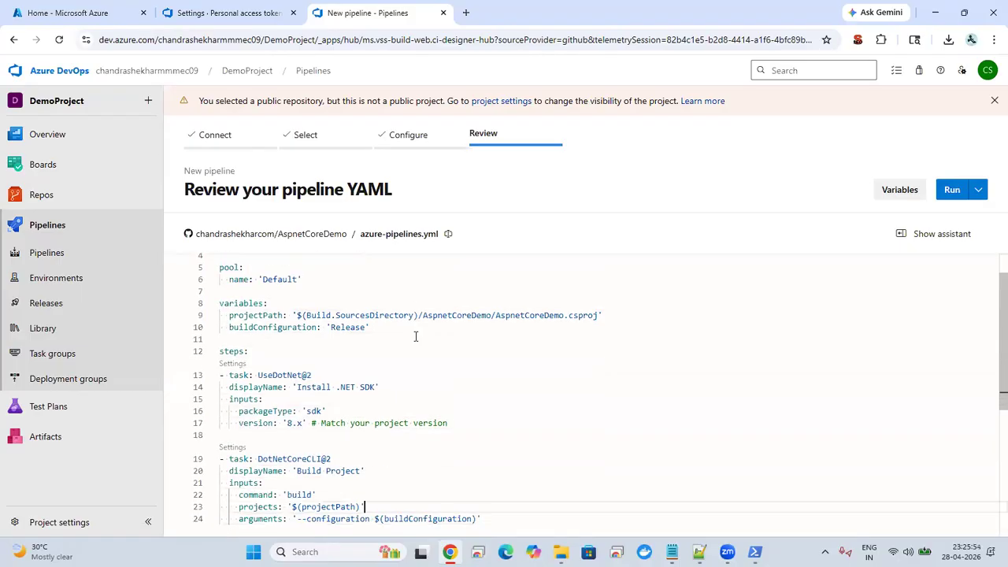
Highlight the pool block naming 'Default' in azure-pipelines.yml and insert an empty line below the pool name
click(303, 318)
shift+click(221, 297)
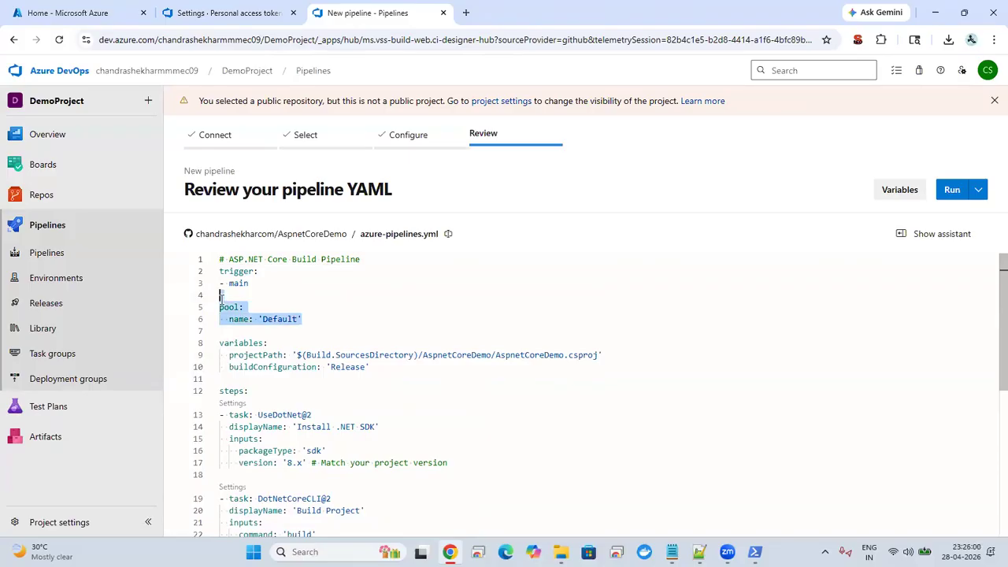
click(263, 319)
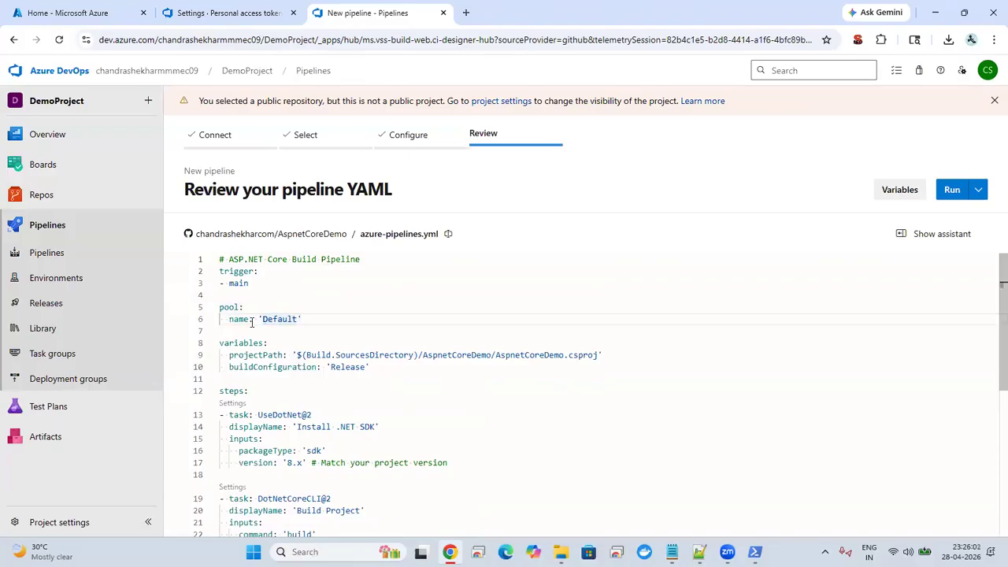
click(271, 327)
double_click(275, 318)
click(274, 318)
click(314, 323)
key(Return)
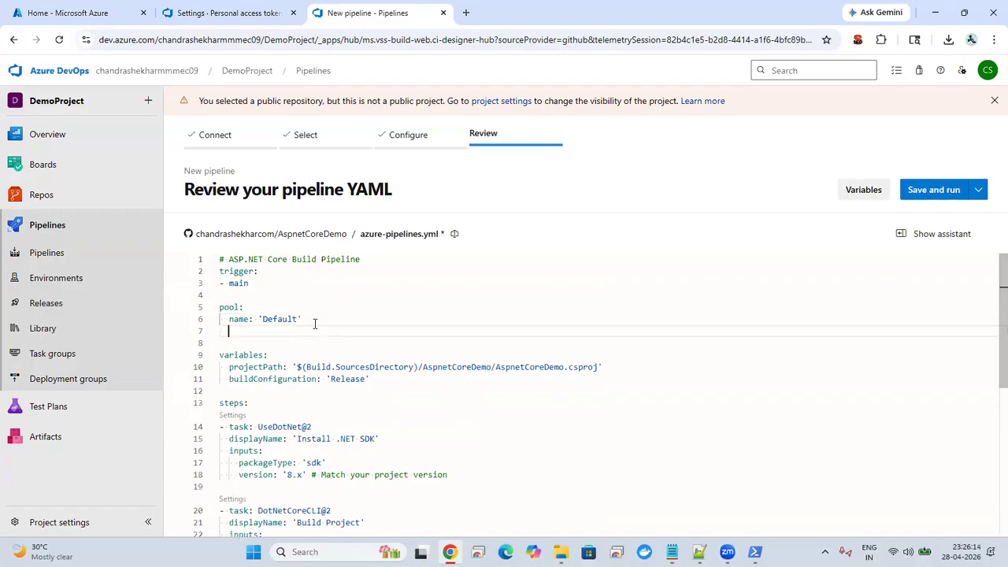
click(272, 319)
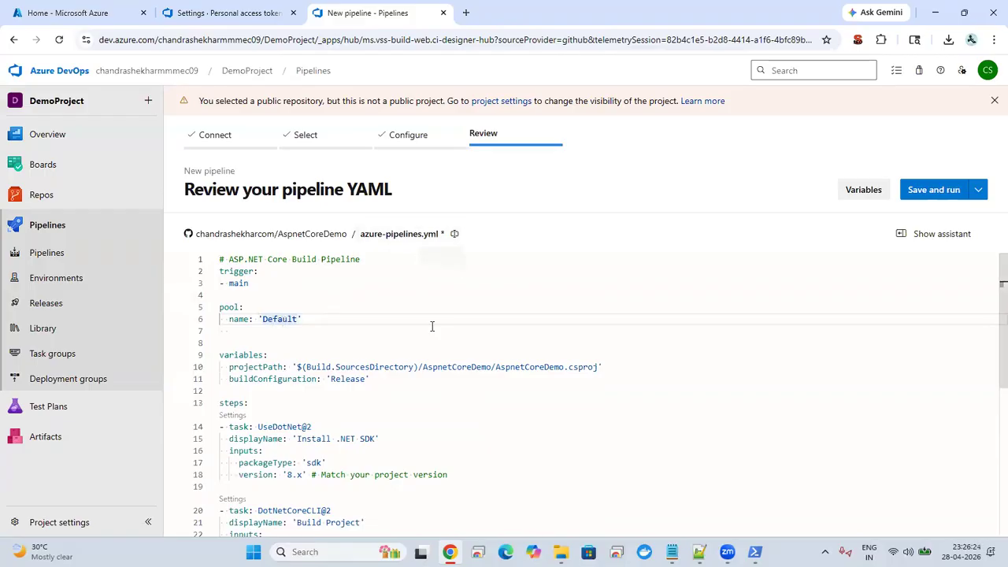
click(202, 8)
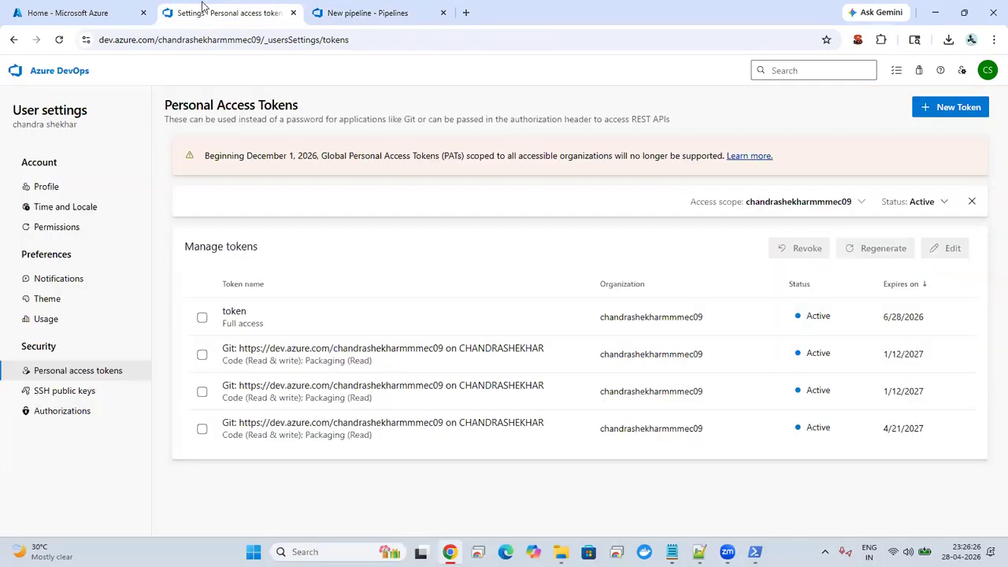
click(69, 7)
click(195, 7)
mouse_move(560, 552)
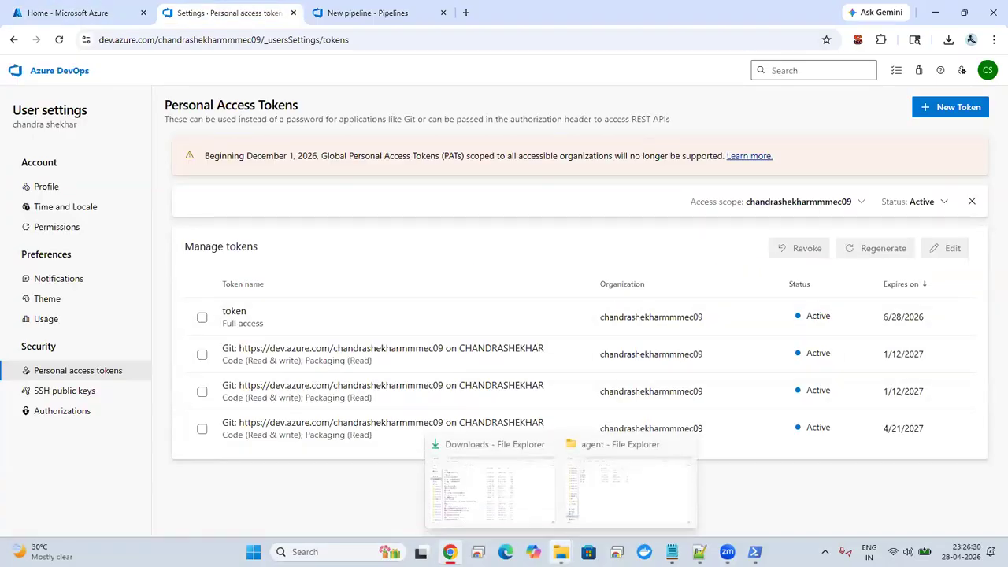
click(351, 11)
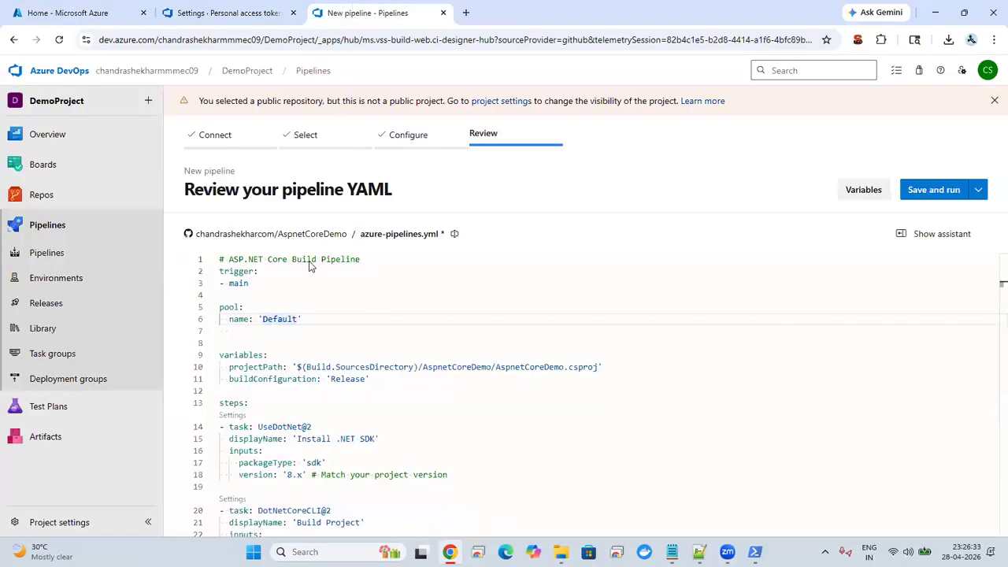
Add a vmImage key below the pool name in azure-pipelines.yml
click(256, 327)
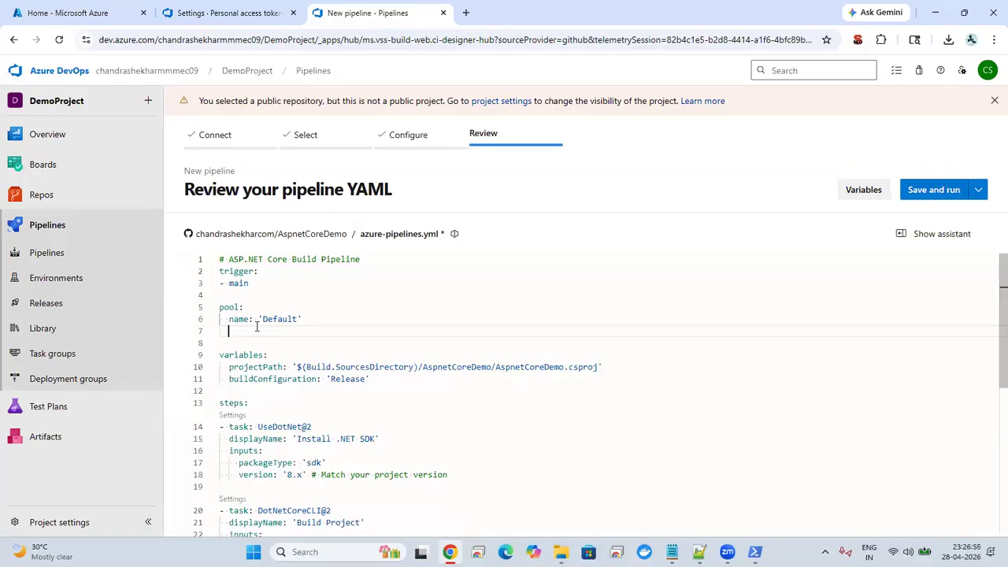
text(vmImage:)
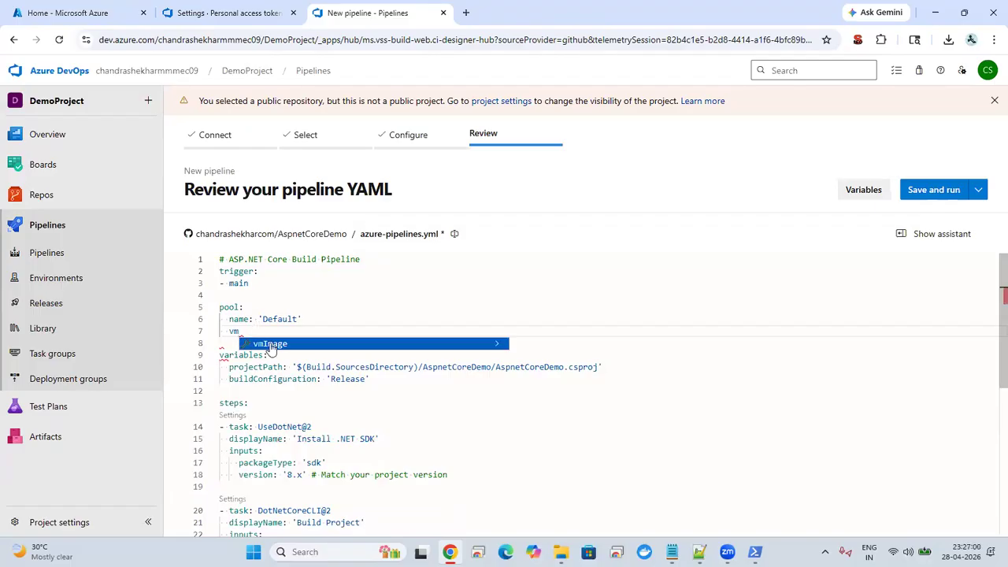
click(271, 343)
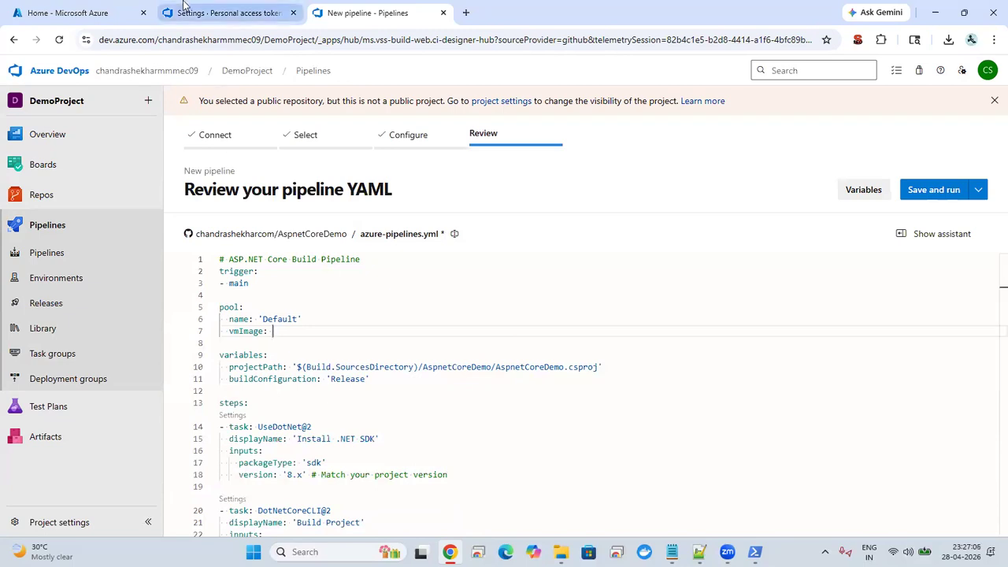
Open the online agent in the Default agent pool from DemoProject's project settings, leaving the new pipeline open
click(225, 13)
click(91, 12)
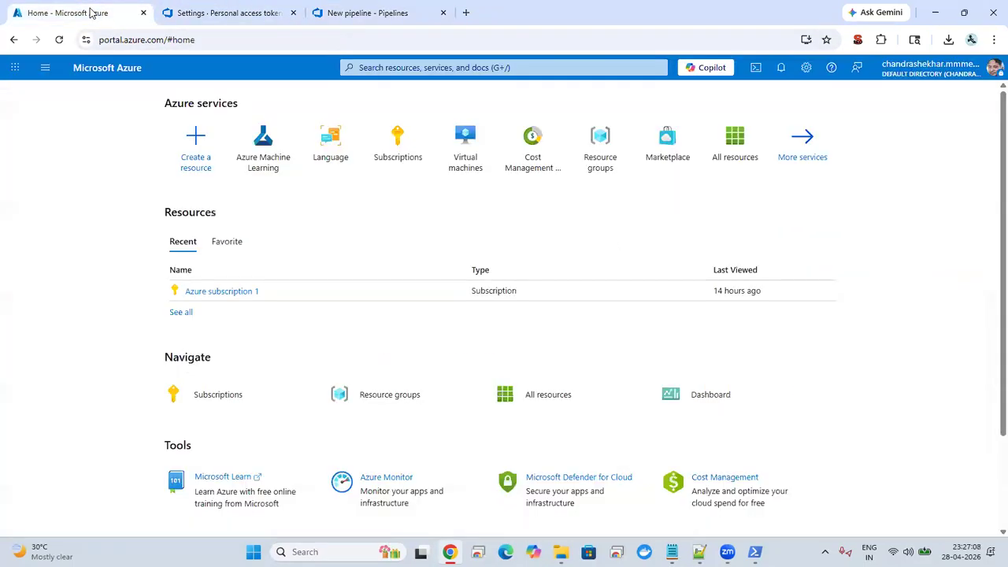
click(256, 14)
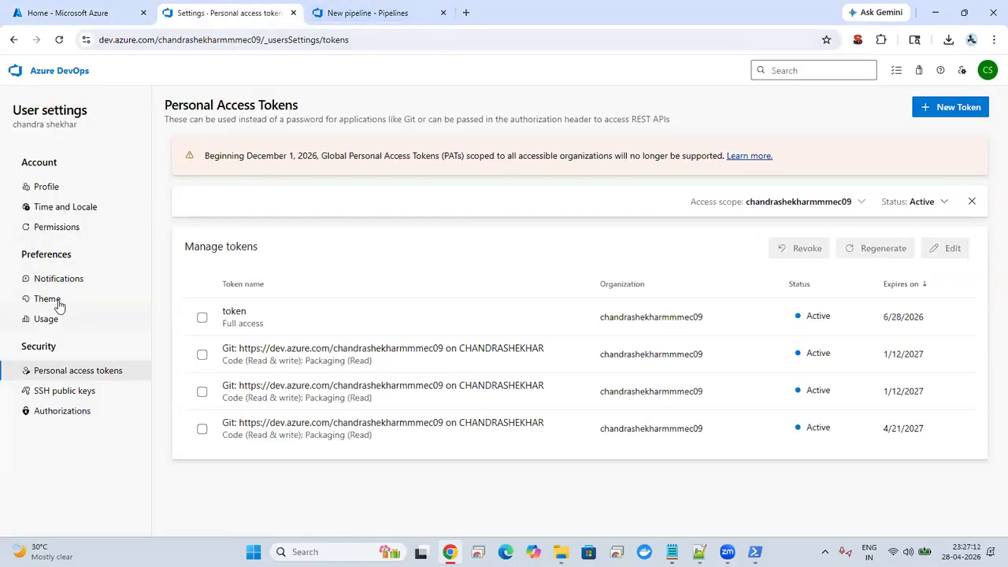
click(63, 71)
click(271, 206)
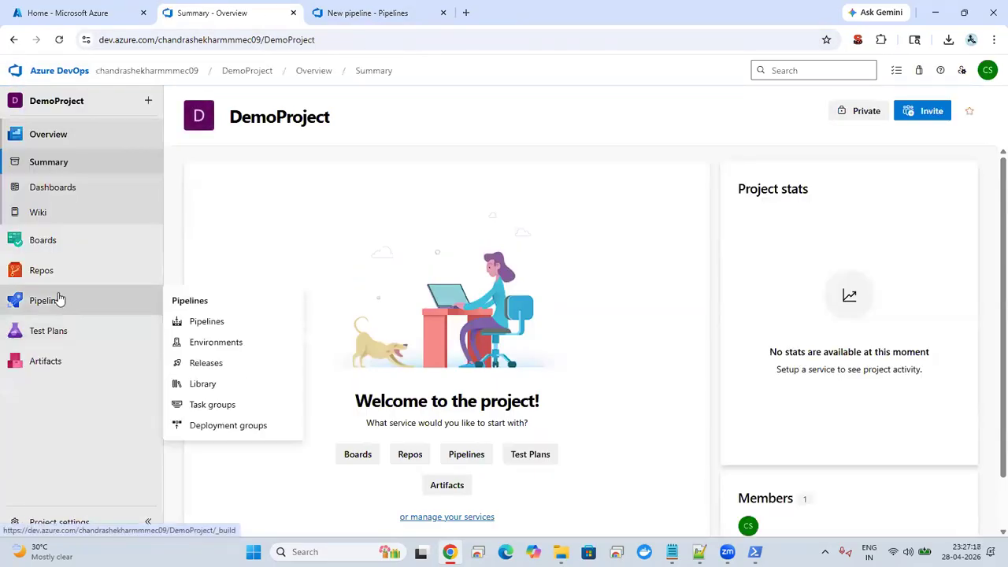
click(75, 524)
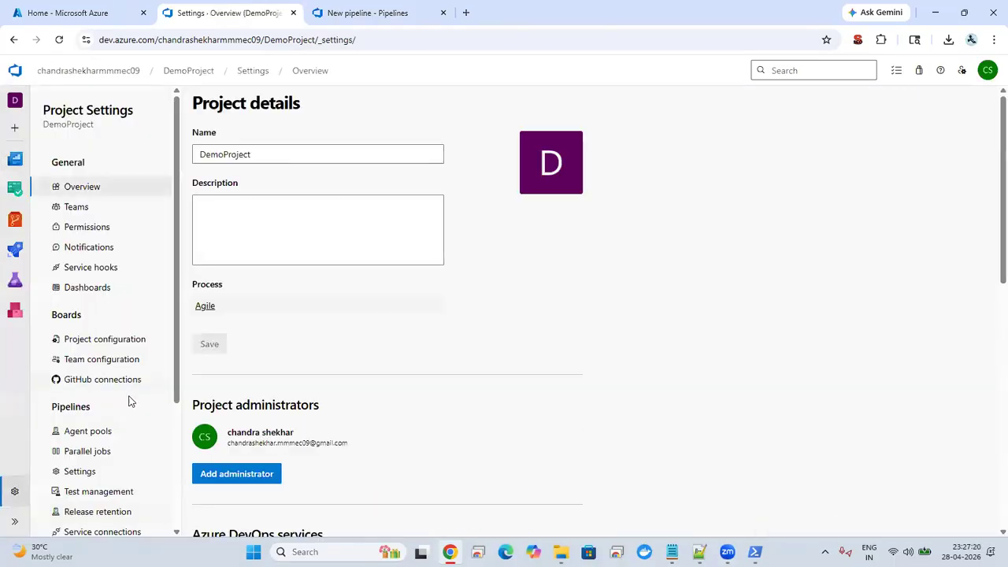
click(100, 439)
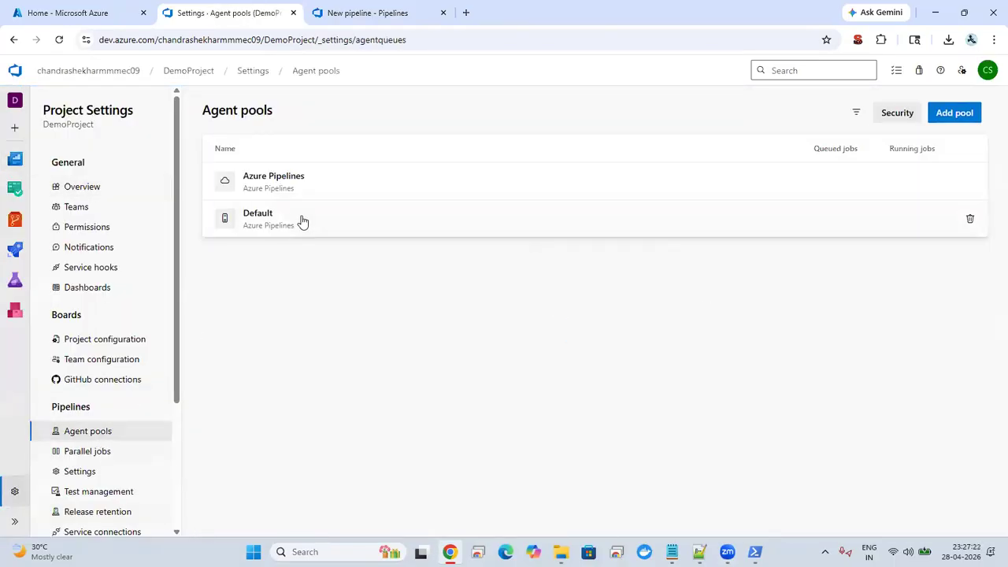
click(352, 223)
click(247, 139)
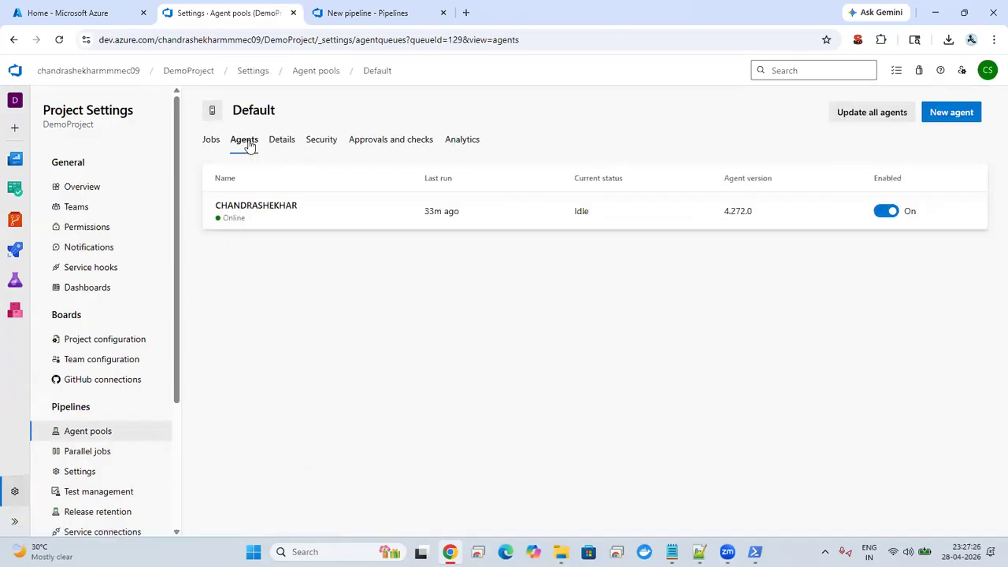
click(262, 211)
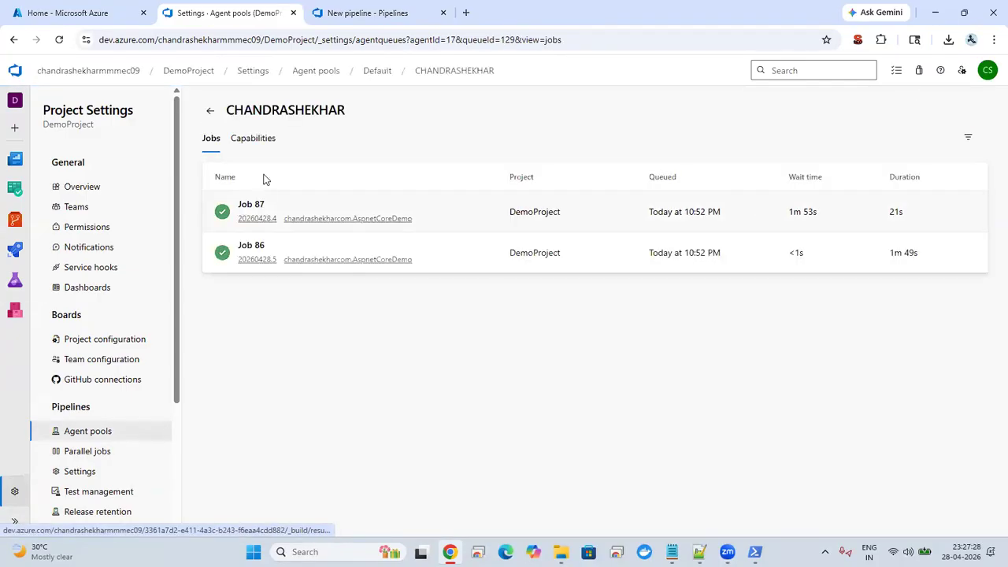
Copy the agent's name and enter it in single quotes as the pool's vmImage value in azure-pipelines.yml
double_click(282, 112)
key(ctrl+c)
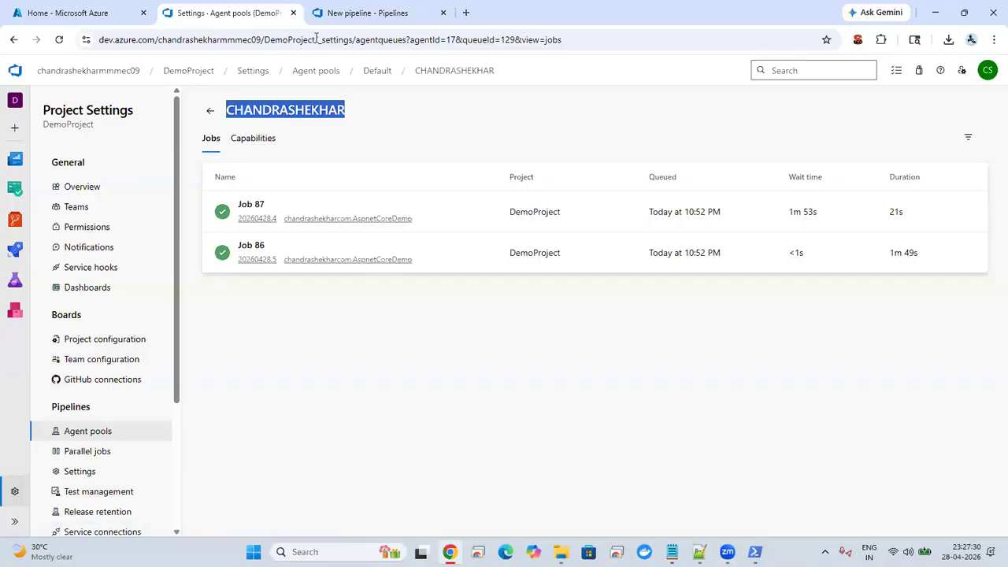
click(367, 11)
text(')
key(ctrl+v)
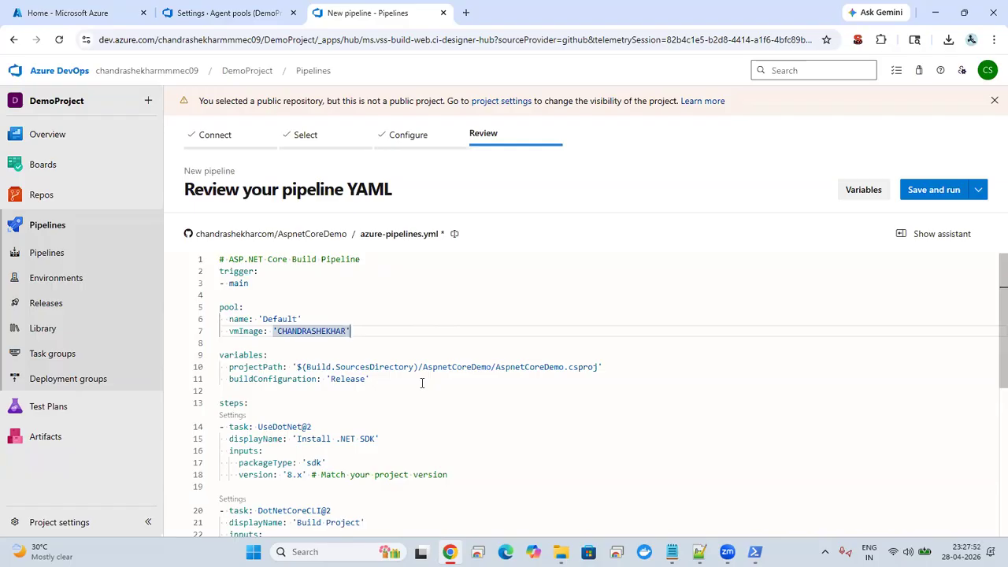
Review azure-pipelines.yml, examining the pool name and vmImage lines and the variables and tasks below them
drag(364, 334, 221, 320)
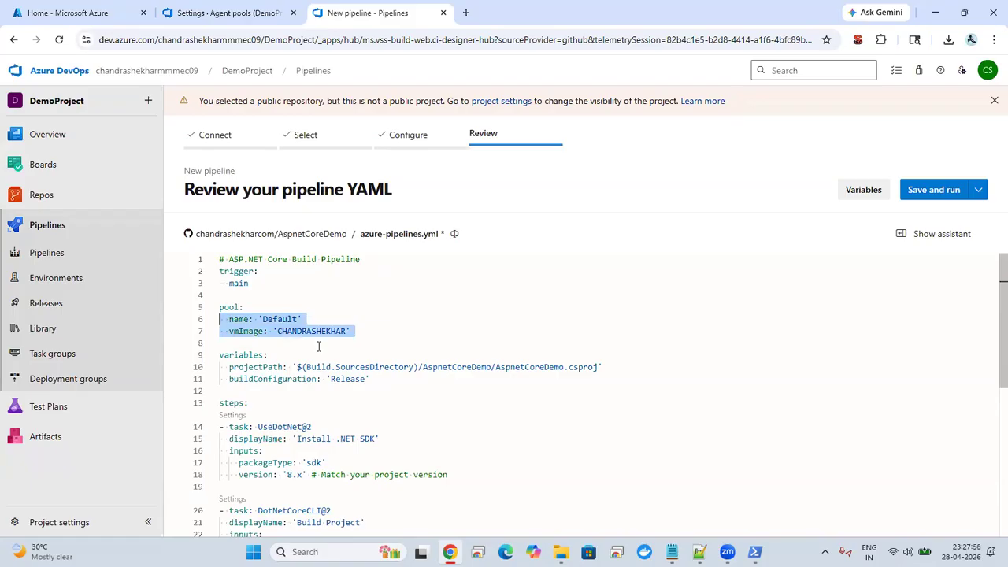
click(417, 391)
key(Down)
key(Down)
key(Down)
key(Down)
key(Down)
key(Down)
key(Down)
key(Down)
key(Down)
key(Down)
key(Down)
key(Down)
key(Down)
key(Down)
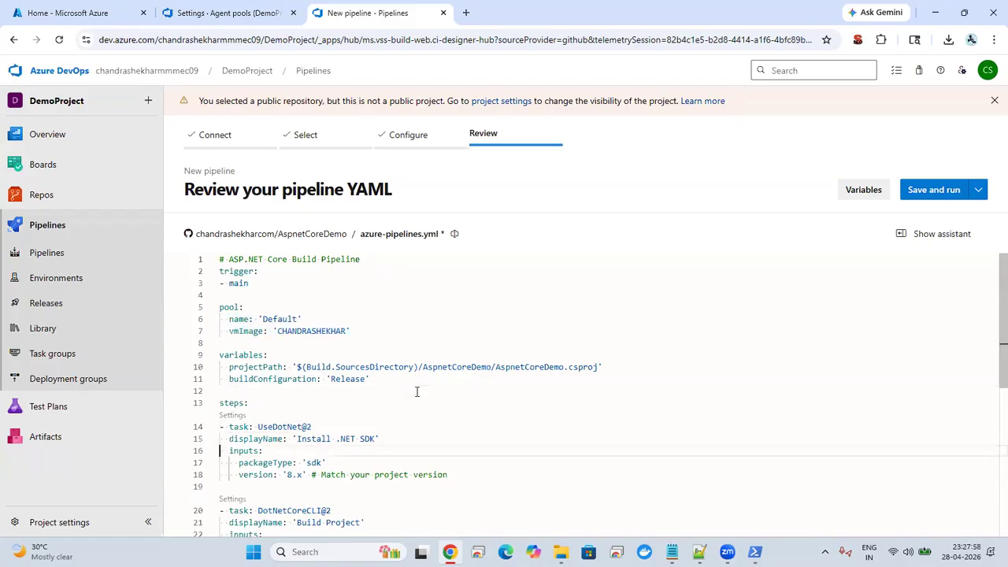
key(Up)
key(Up)
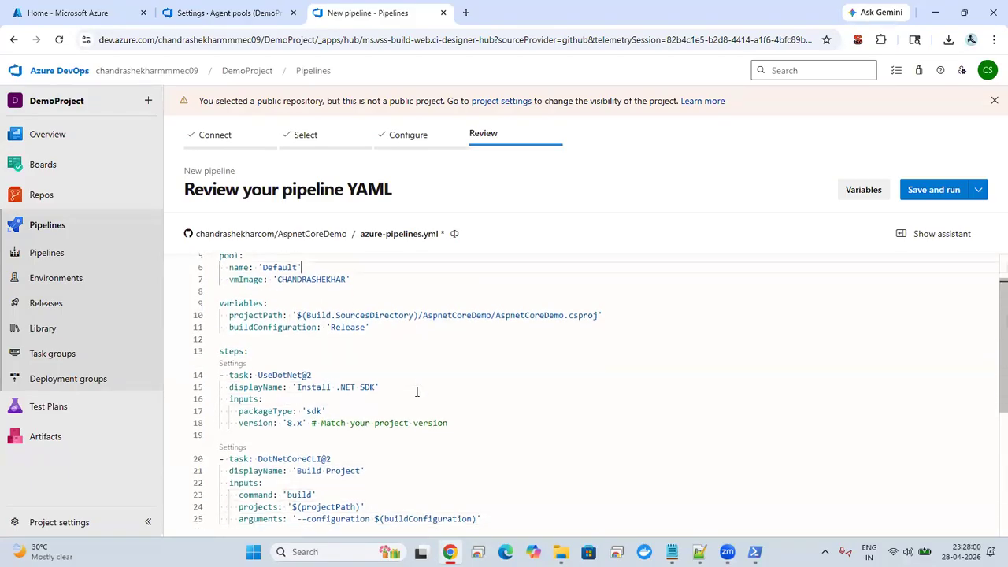
key(ctrl+Home)
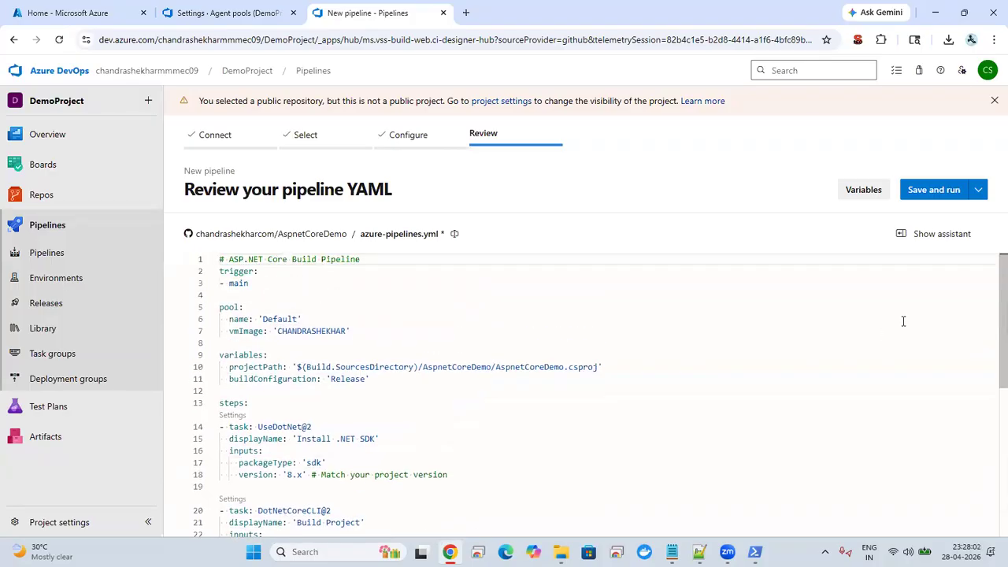
Save and run the pipeline with a commit directly to the main branch, and permit it to use the Default agent pool
click(941, 199)
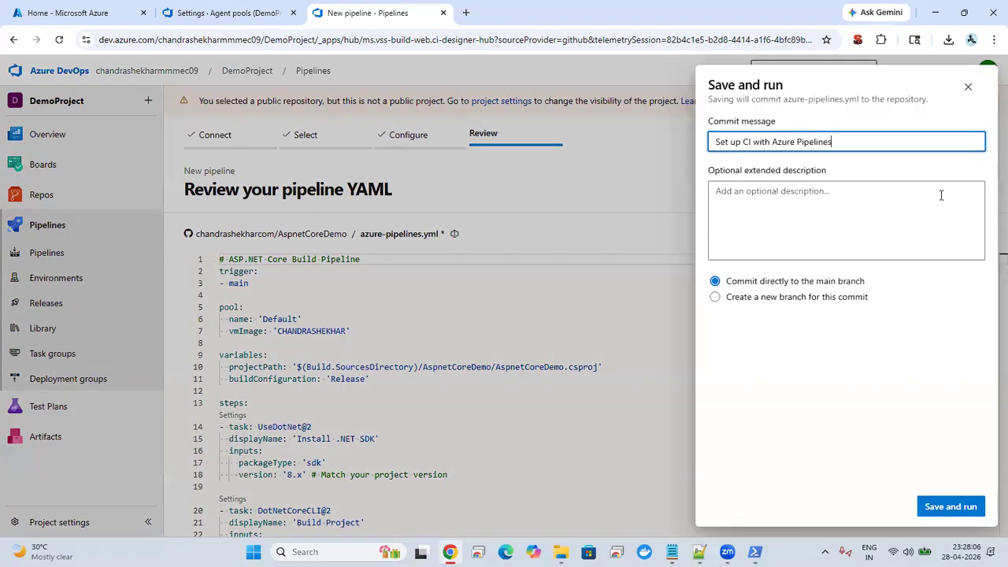
click(960, 506)
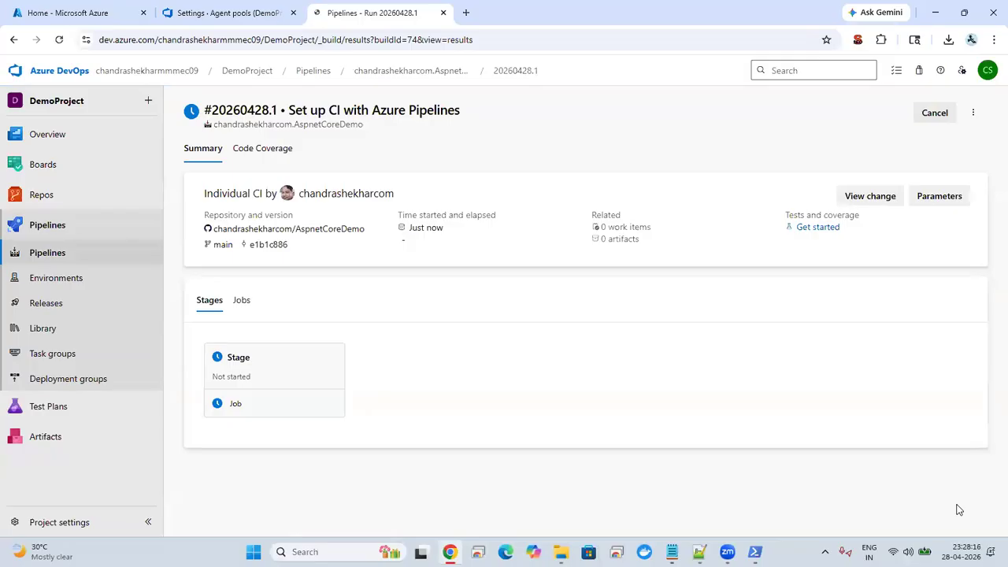
click(291, 376)
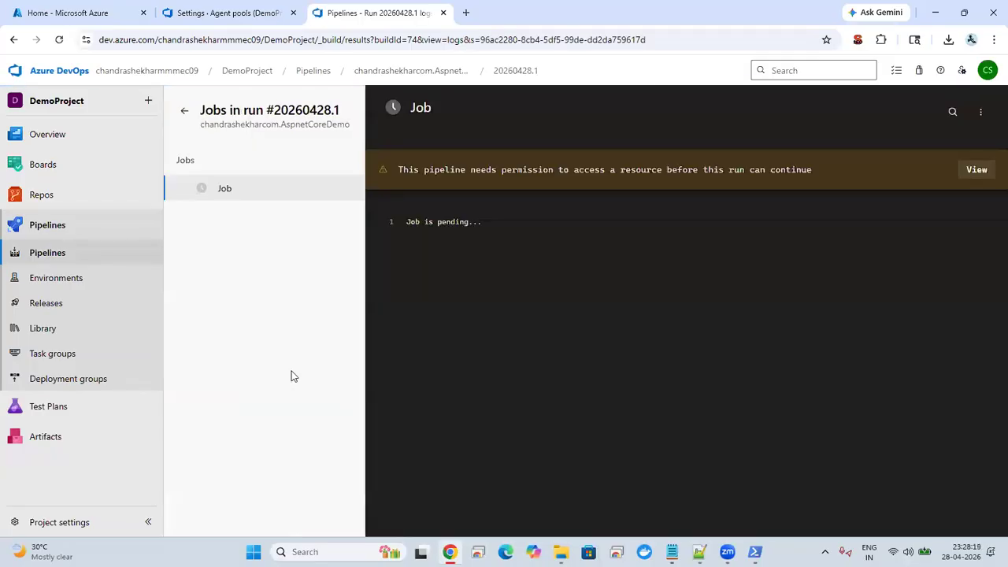
click(973, 171)
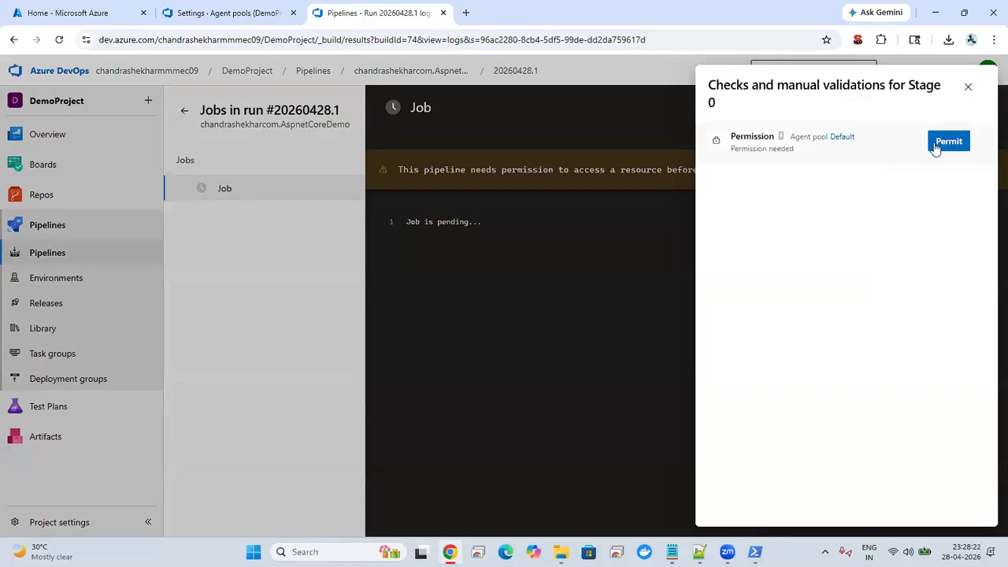
click(937, 144)
click(622, 335)
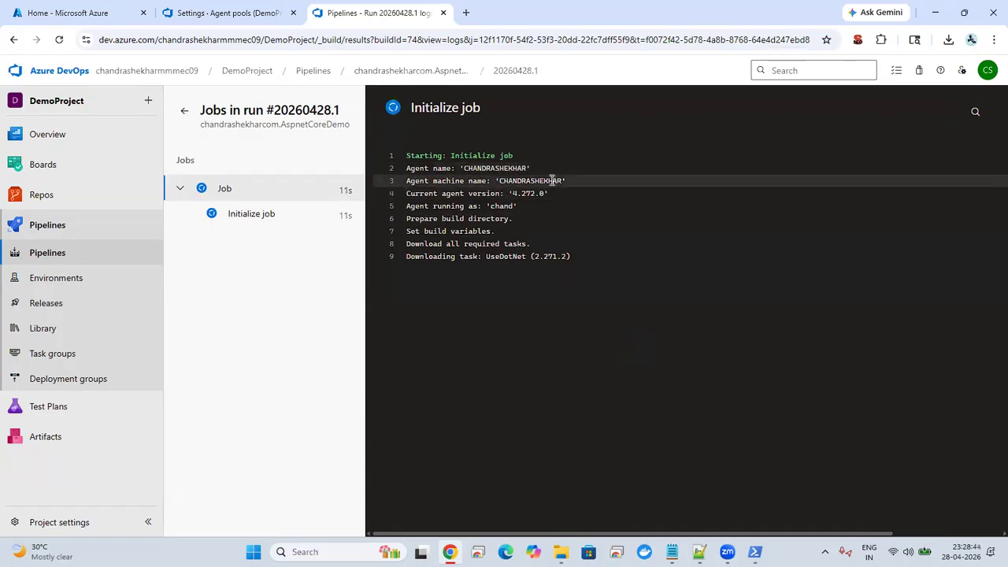
Check the jobs of the self-hosted agent and the Default pool, and view the running jobs in the agent pools list
click(244, 20)
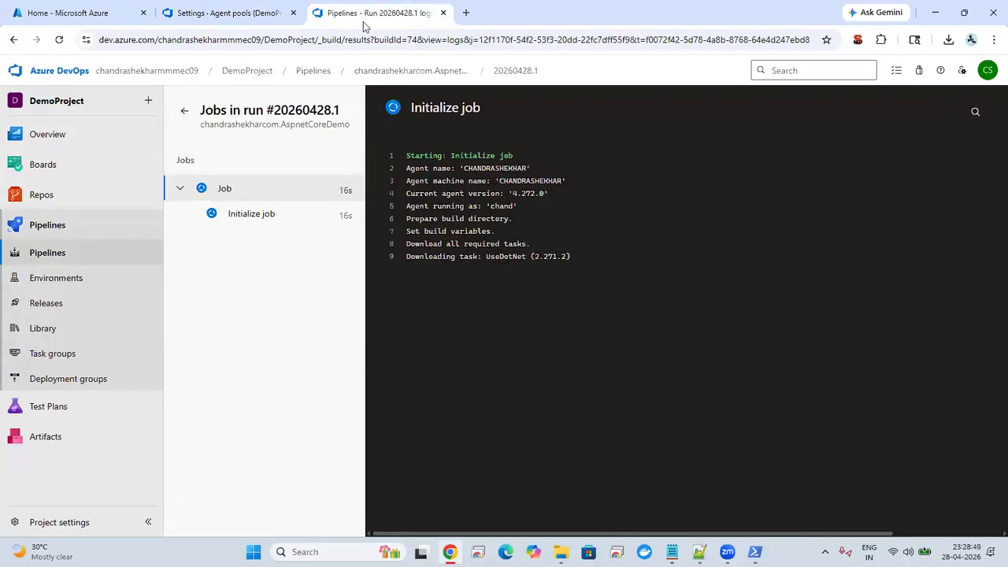
click(360, 16)
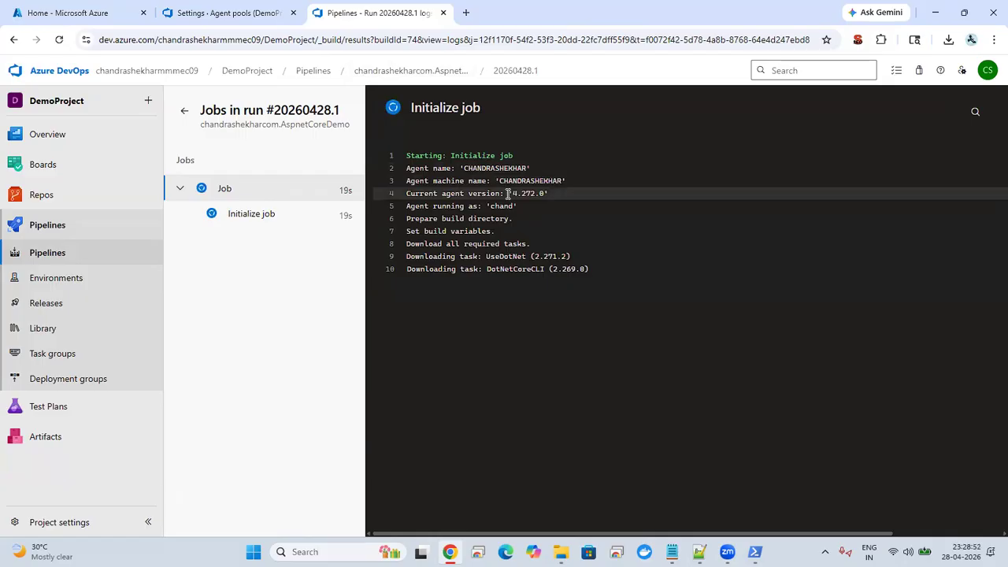
click(193, 12)
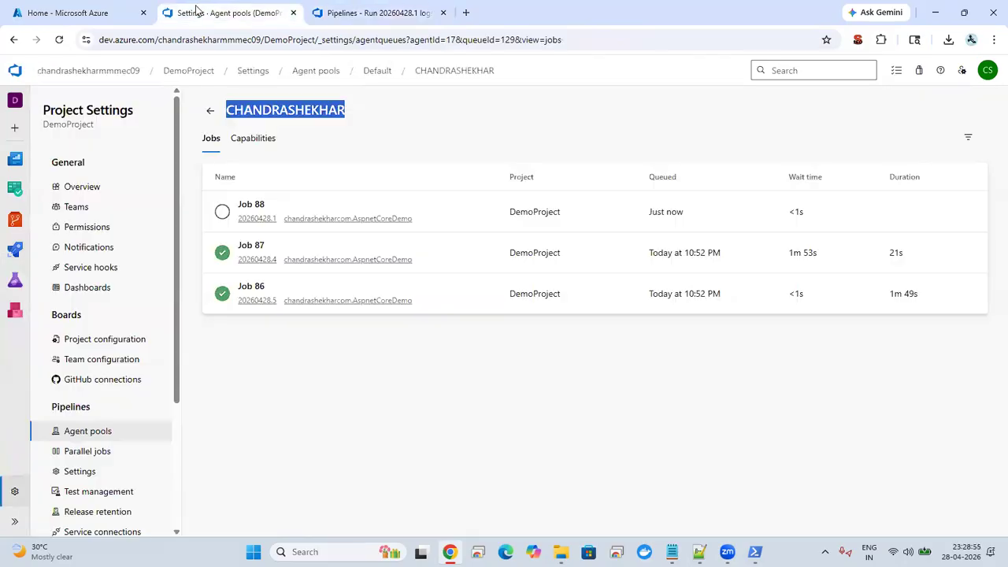
click(210, 111)
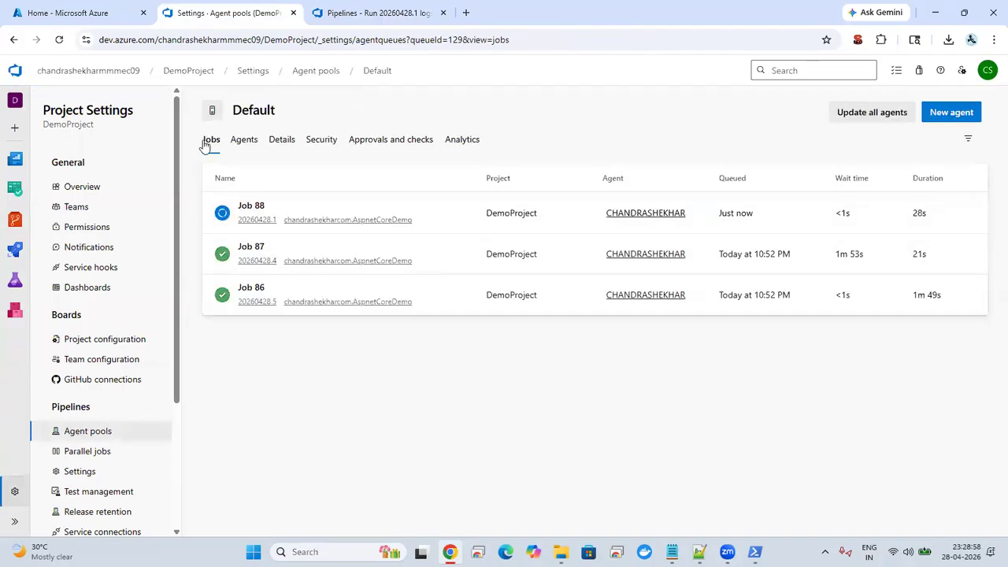
click(315, 72)
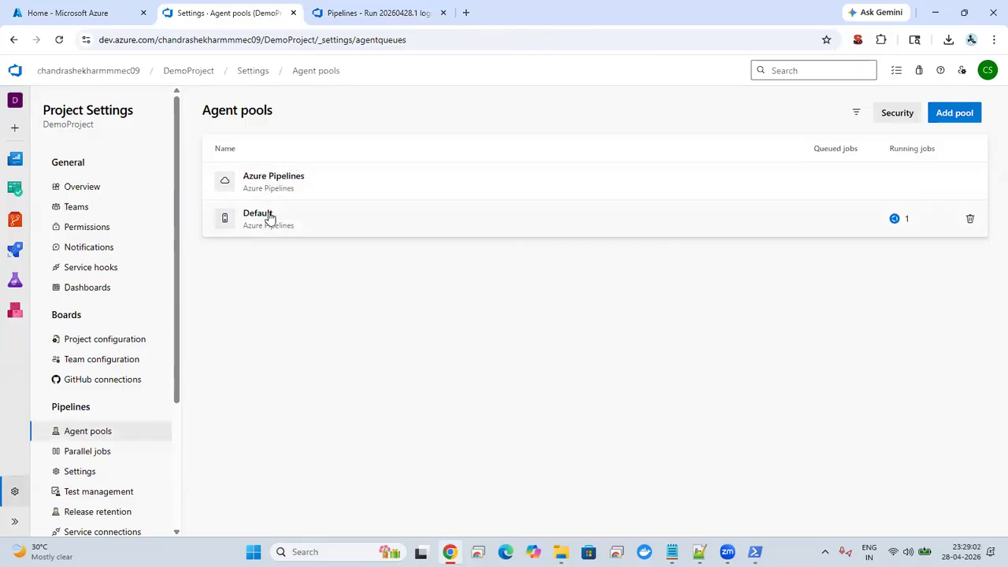
Examine the pool, image and agent names in the pipeline run's Job log
click(375, 11)
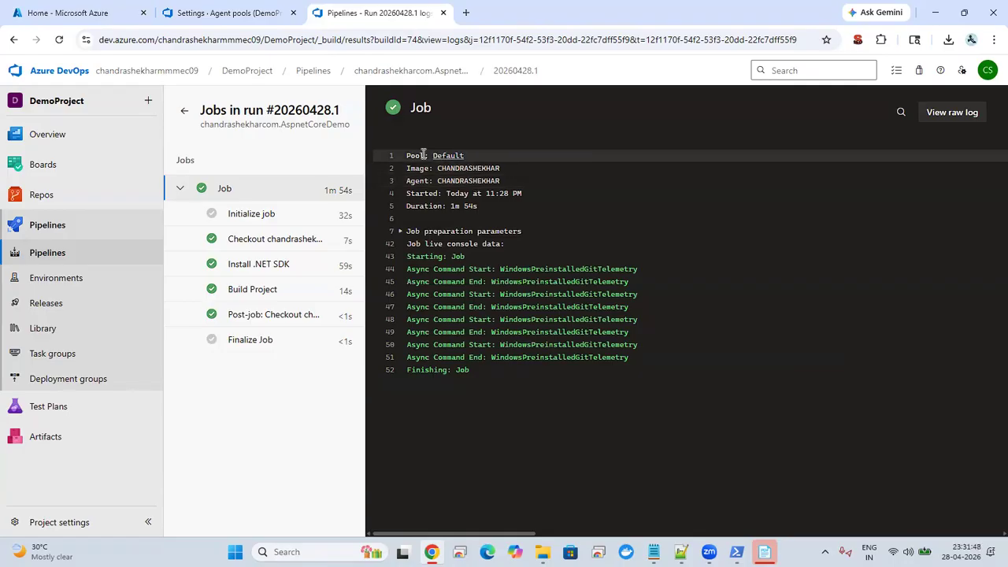
double_click(472, 169)
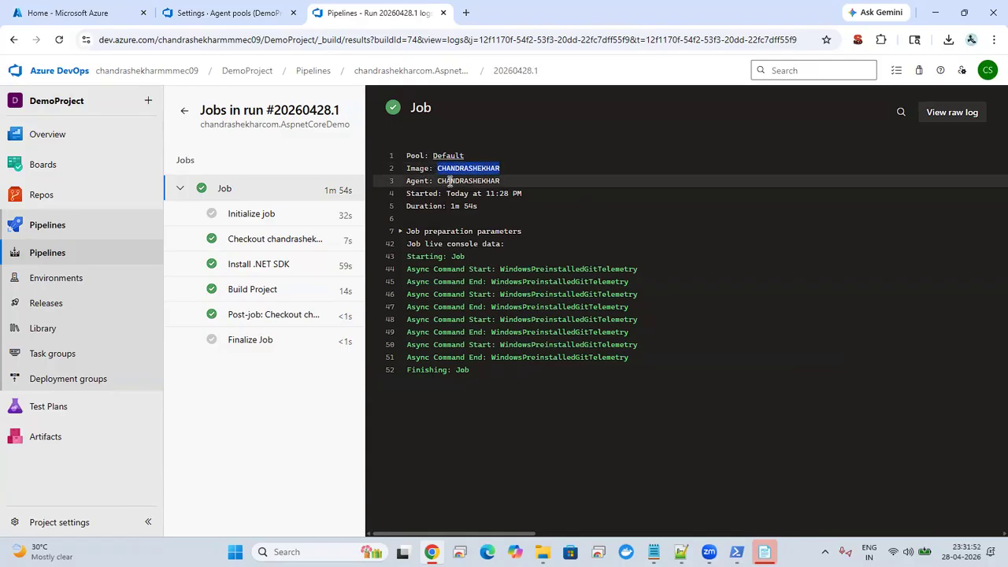
double_click(455, 181)
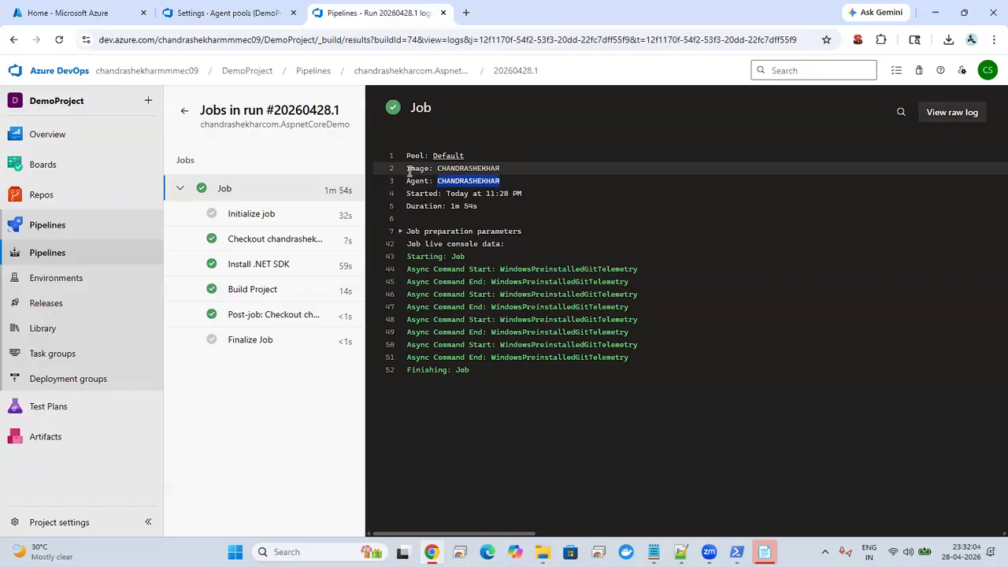
Switch to File Explorer and look into the a folder under _work\1 in the agent directory
mouse_move(542, 551)
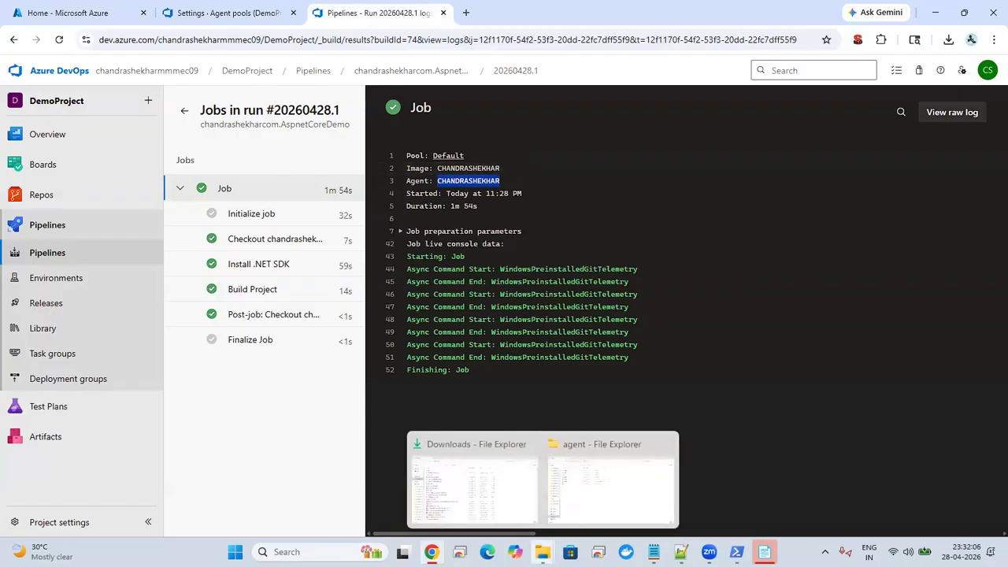
click(596, 502)
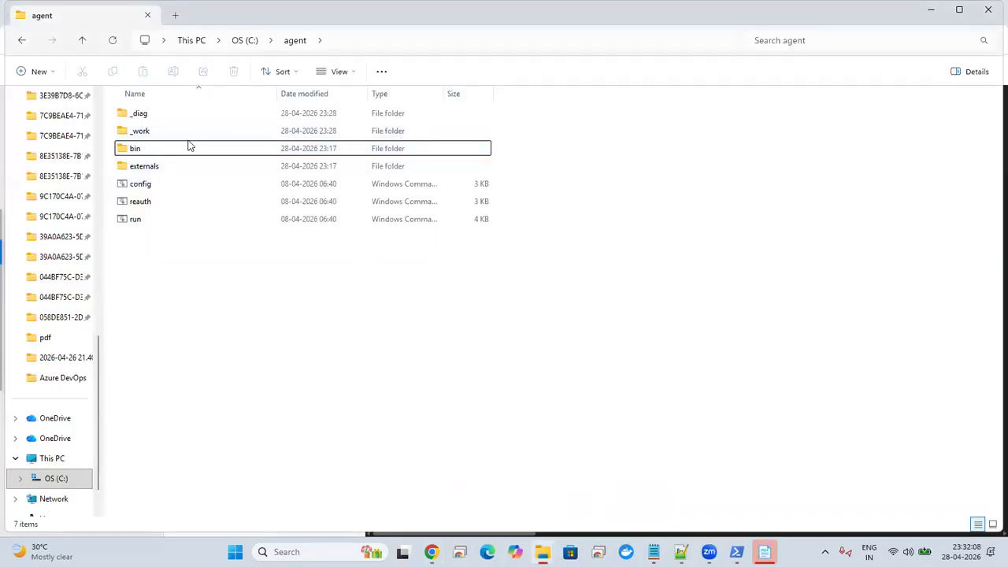
double_click(153, 132)
click(146, 168)
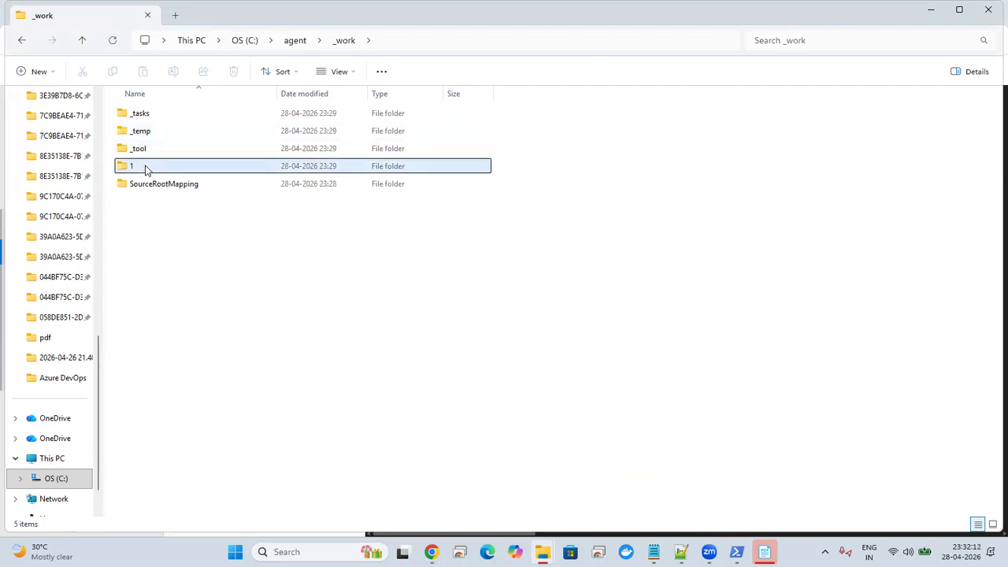
double_click(146, 168)
double_click(143, 114)
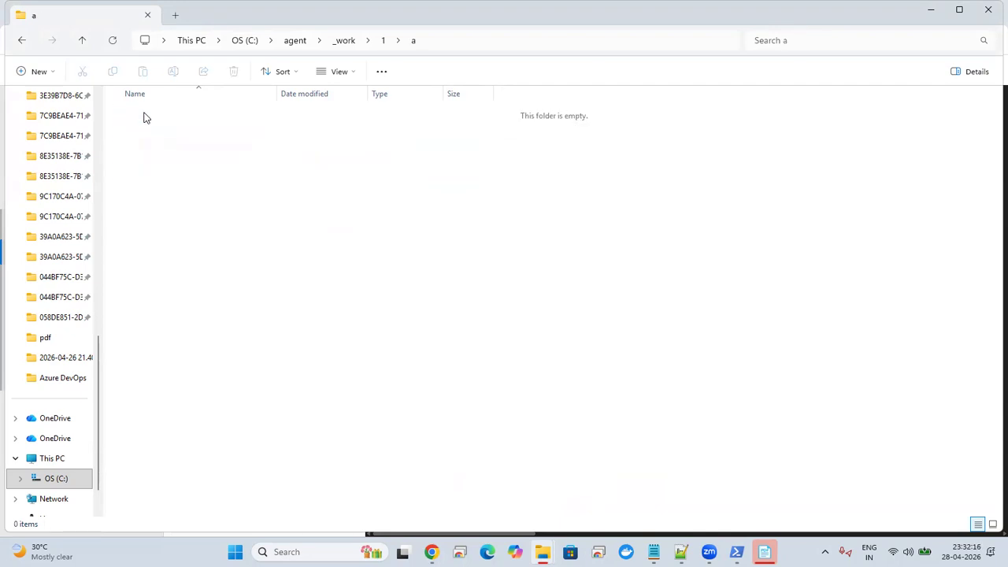
Return to folder 1 and examine the checked-out AspnetCoreDemo project folder inside its s folder
click(382, 41)
double_click(118, 132)
key(alt+Left)
key(Down)
key(Return)
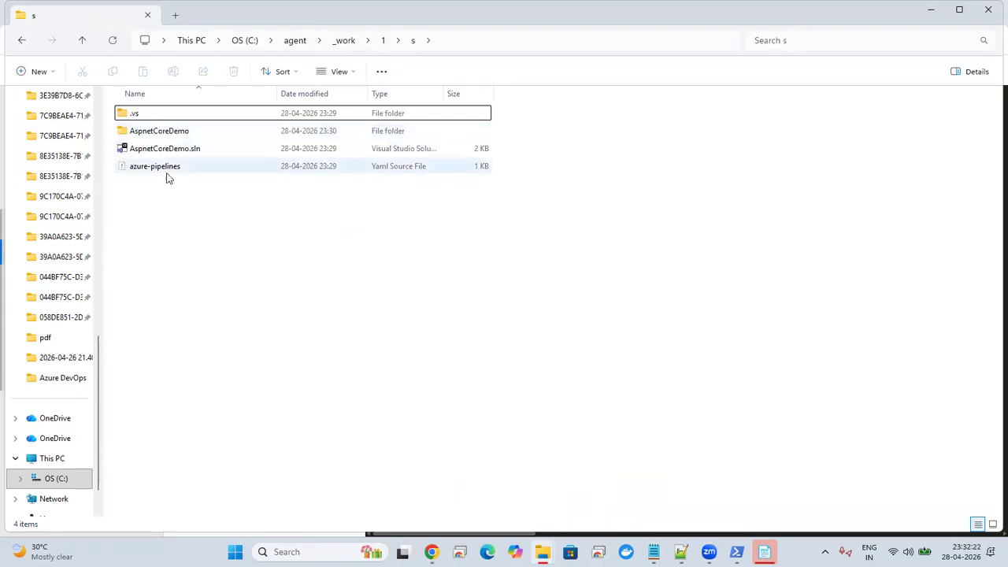
double_click(214, 130)
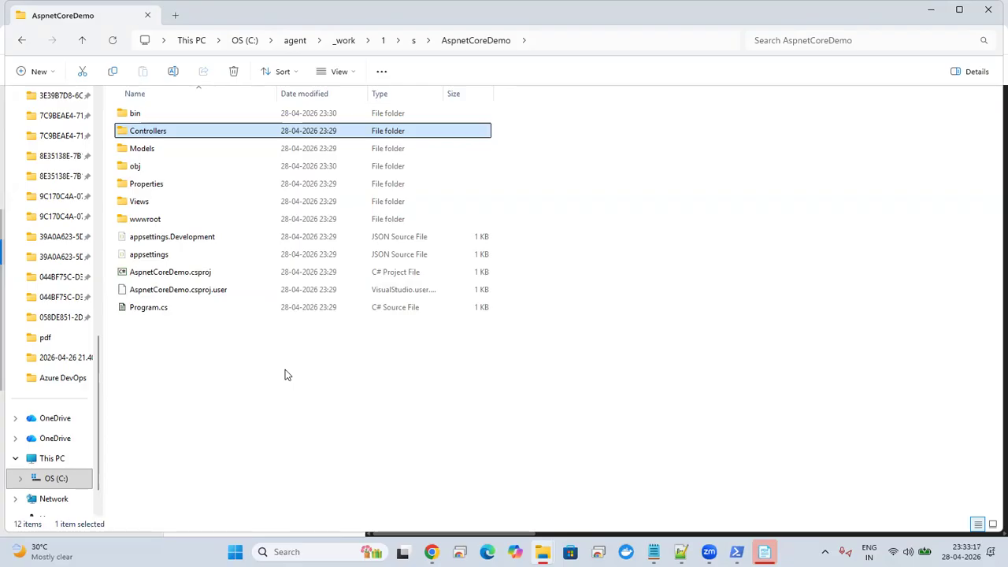
click(219, 390)
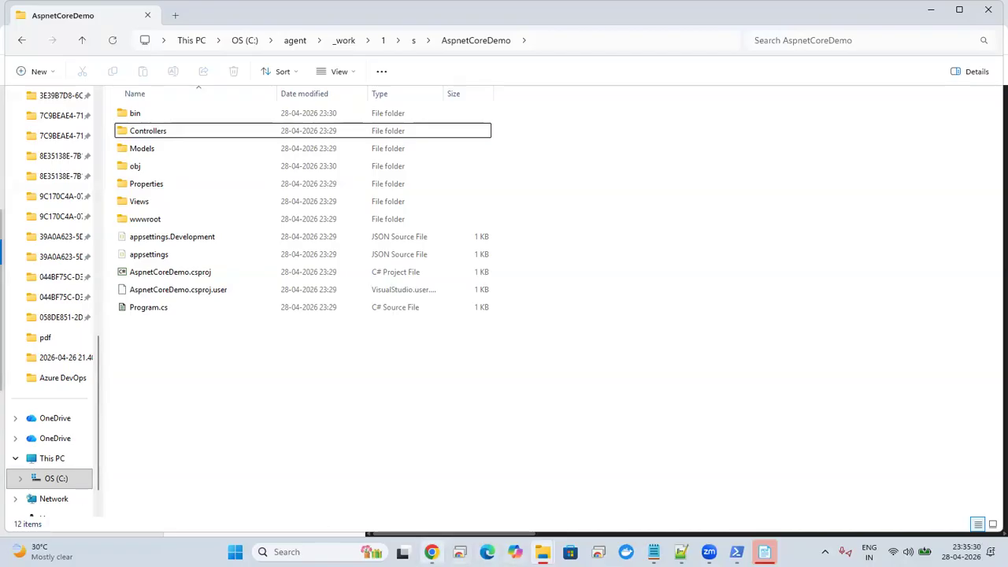
Switch back to Azure DevOps in Chrome and view the Default pool's jobs and its list of agents
mouse_move(431, 551)
click(448, 491)
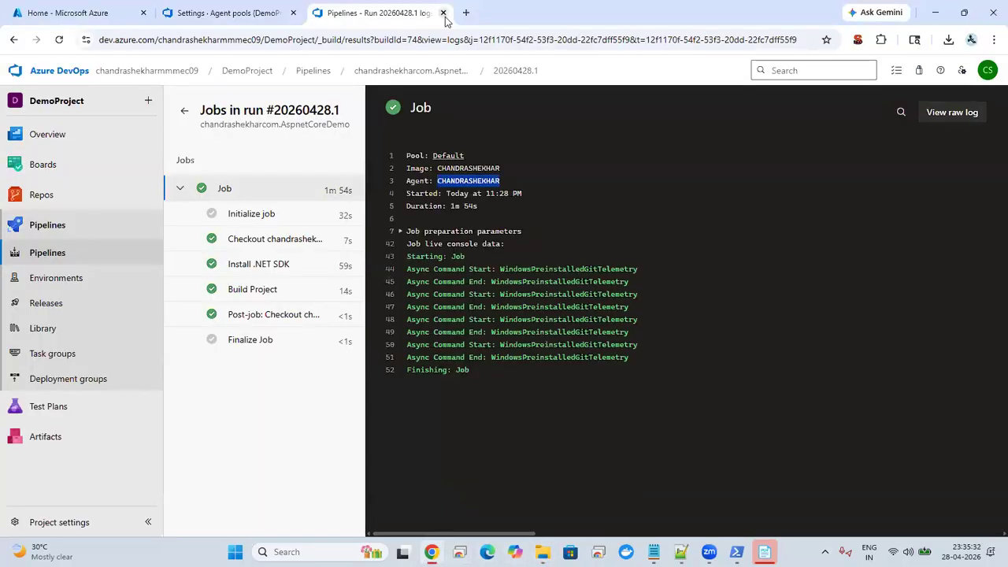
click(258, 8)
click(323, 217)
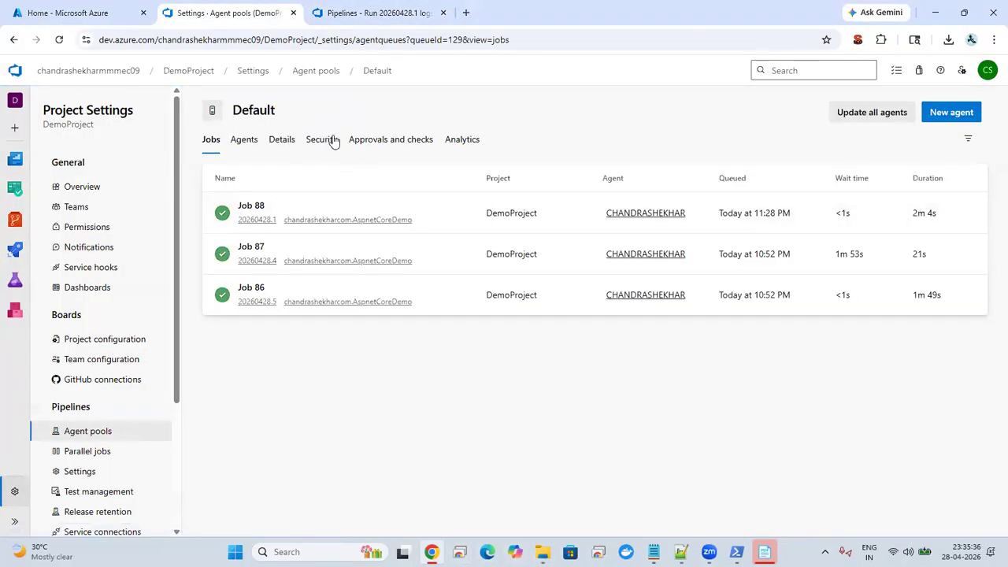
click(270, 140)
click(245, 142)
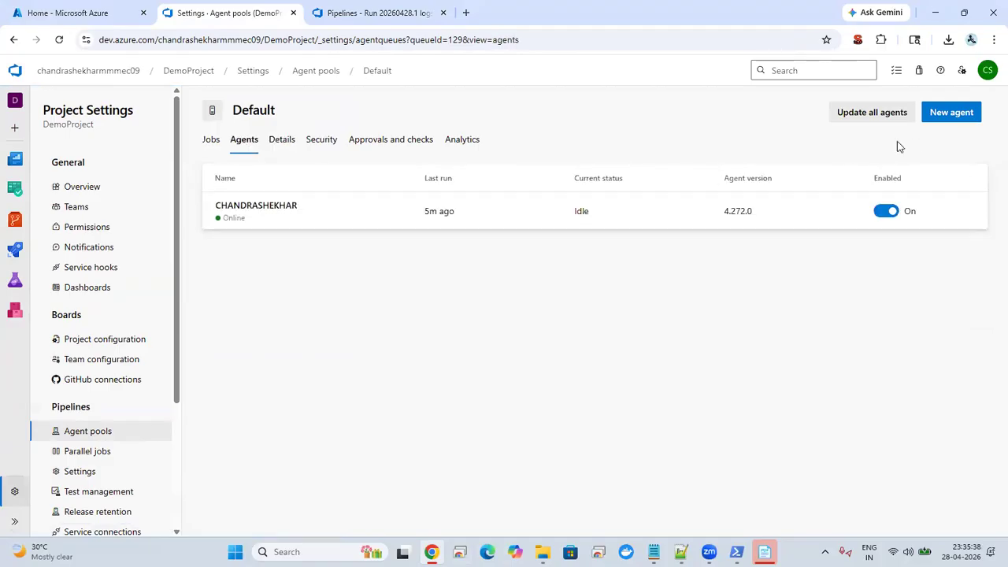
Open the new agent setup instructions and view the macOS and Linux versions
click(967, 113)
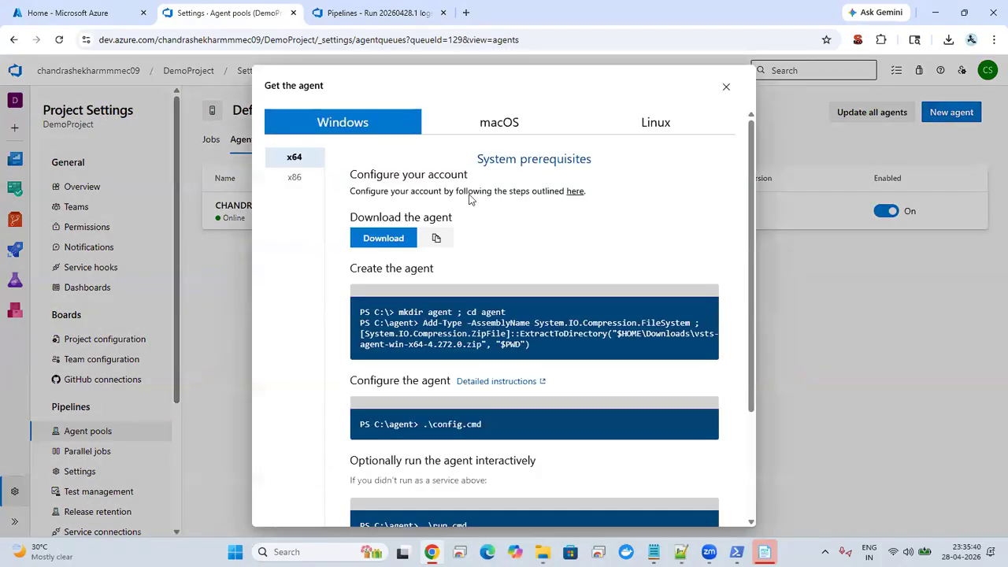
click(496, 128)
click(657, 136)
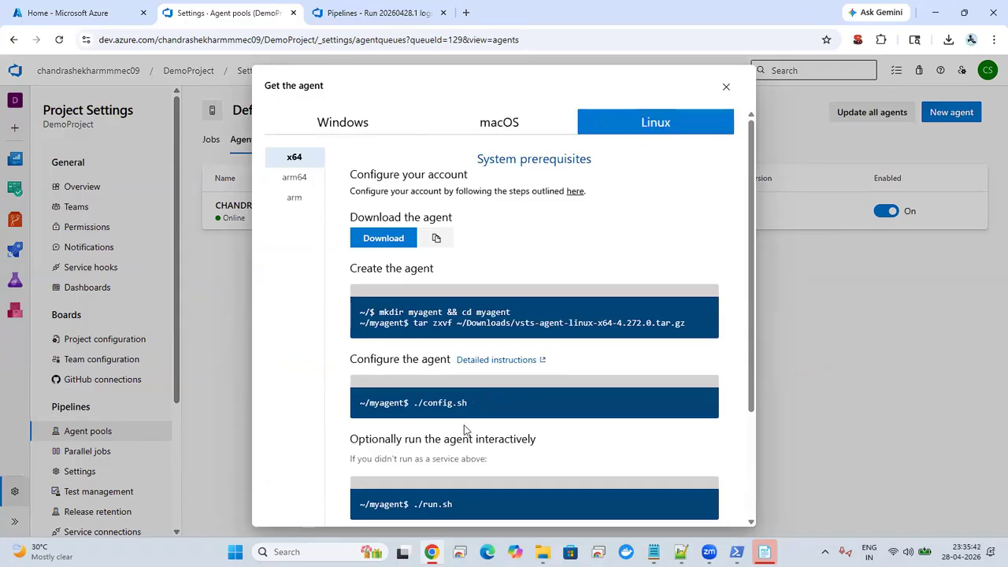